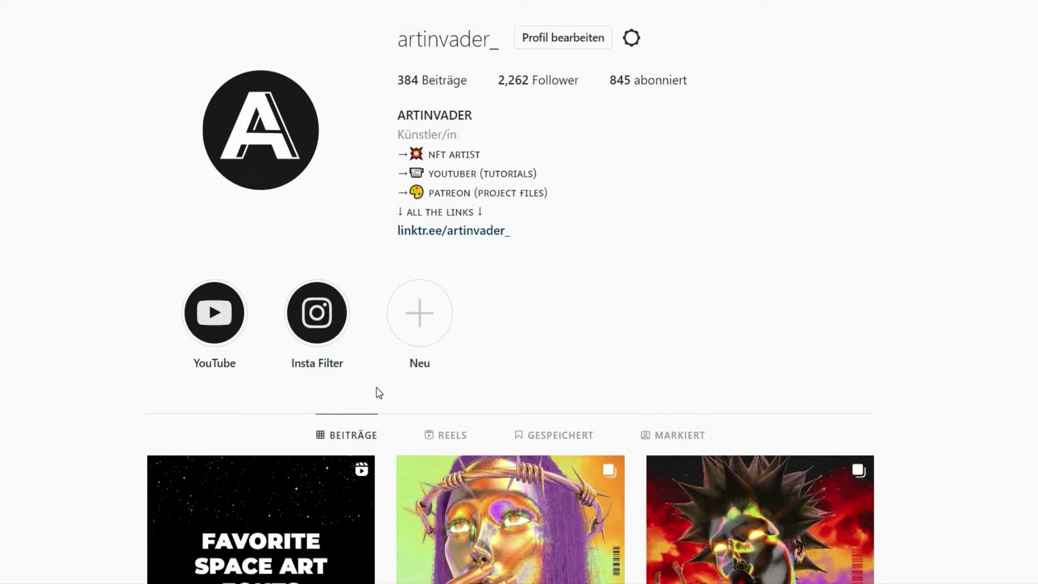
Scroll through the Patreon tiers and project-file posts down to the Nr. 415 chrome blob post.
scroll(379, 393, "down", 7)
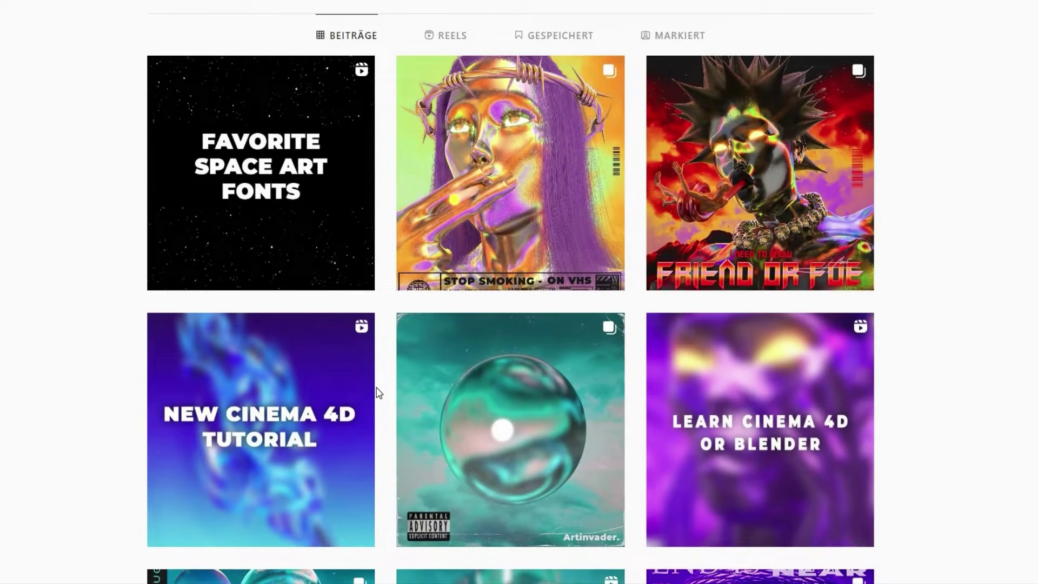
scroll(379, 393, "down", 3)
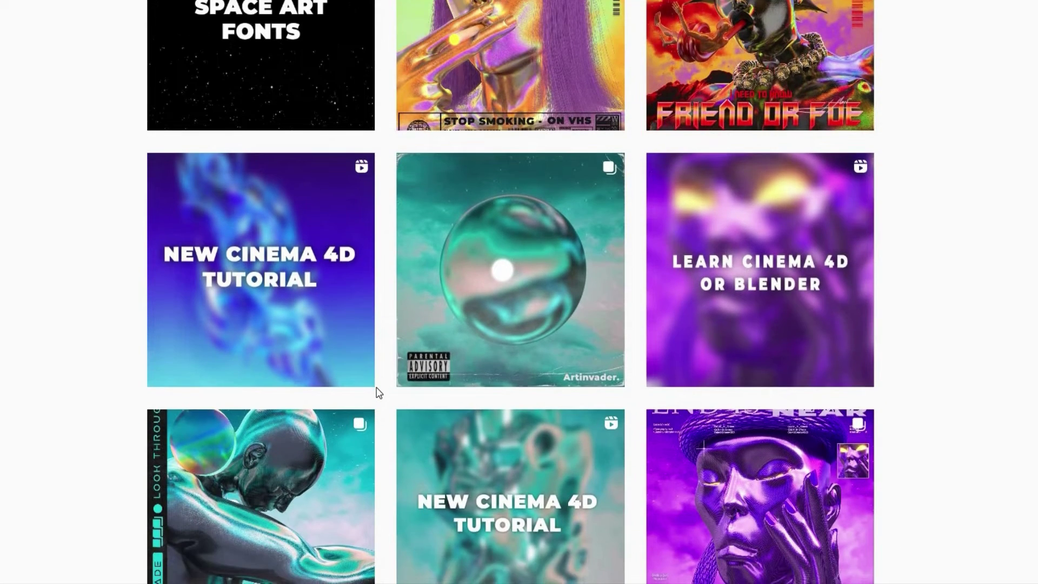
scroll(379, 393, "down", 6)
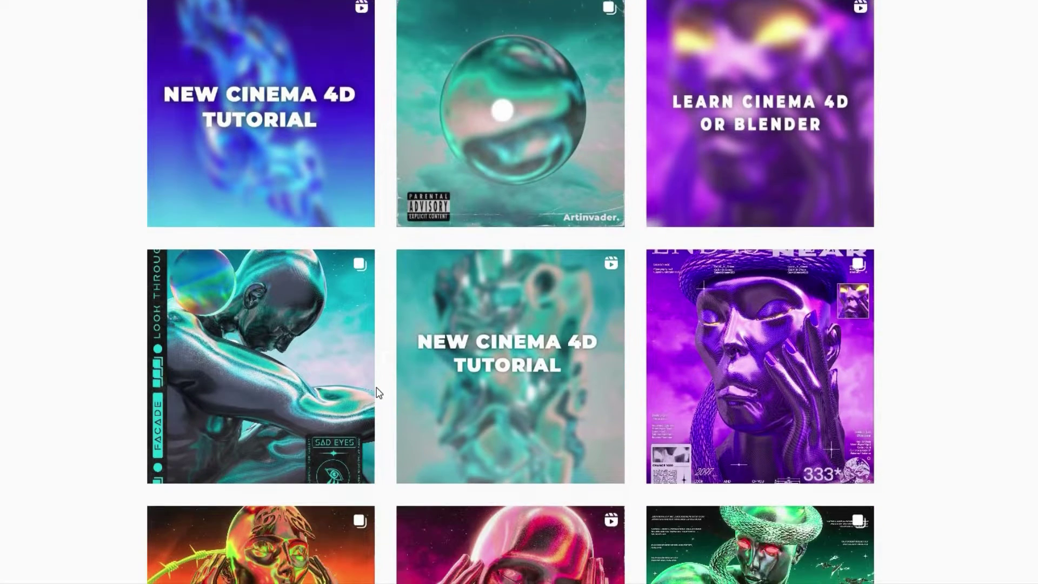
scroll(379, 393, "down", 2)
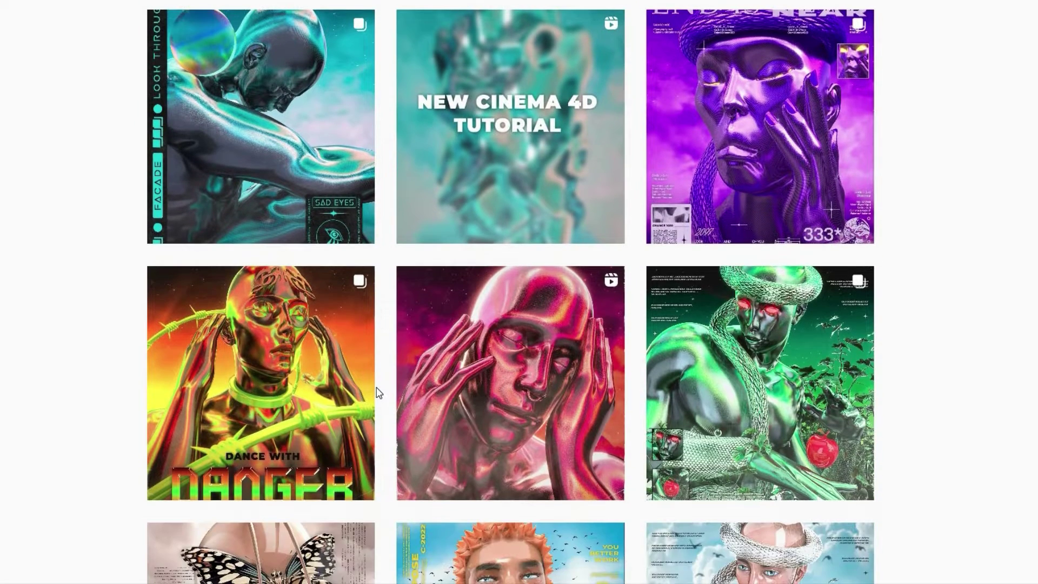
scroll(378, 393, "down", 3)
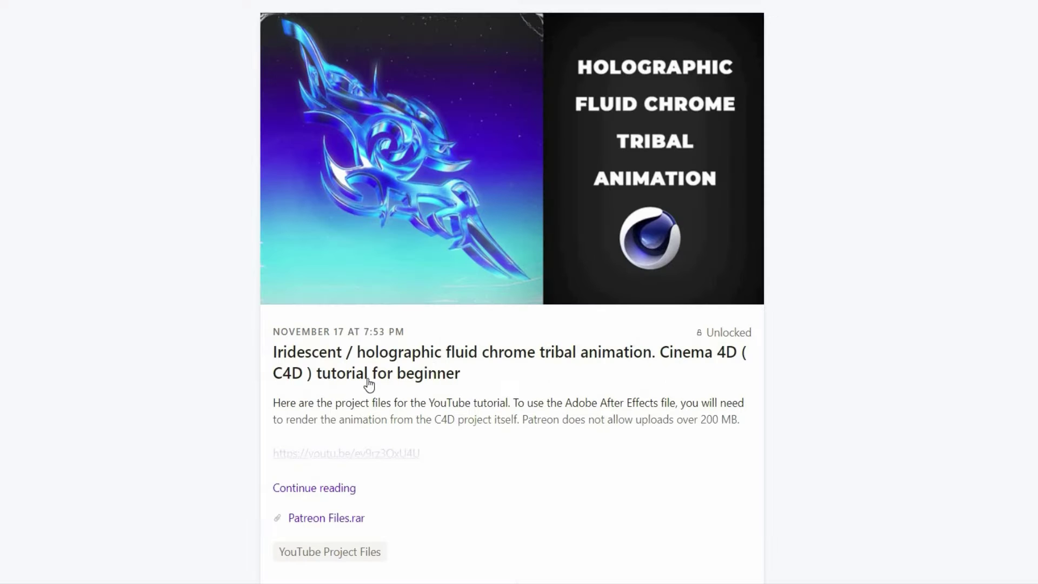
scroll(429, 373, "down", 10)
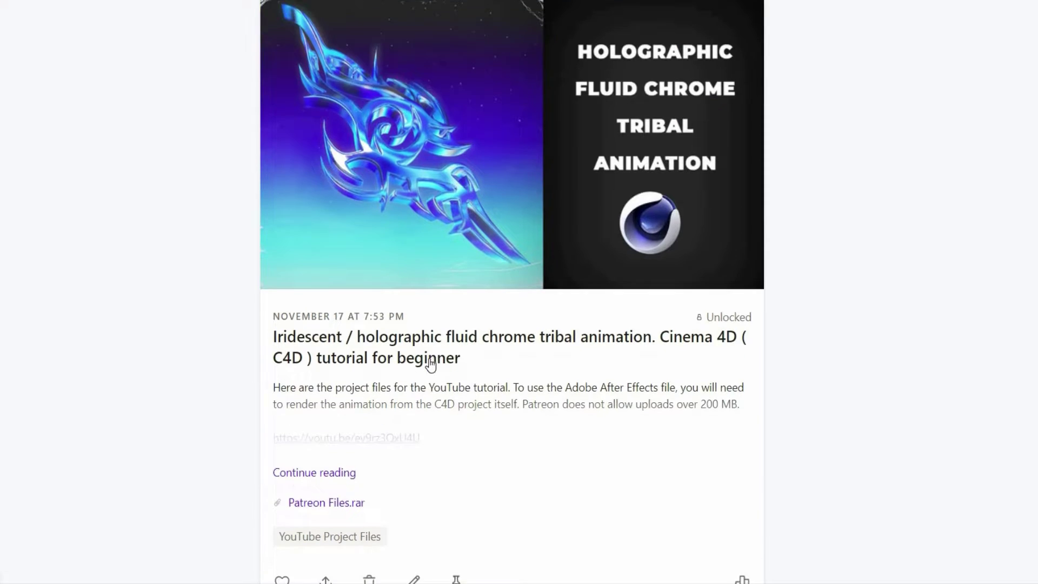
scroll(431, 366, "down", 13)
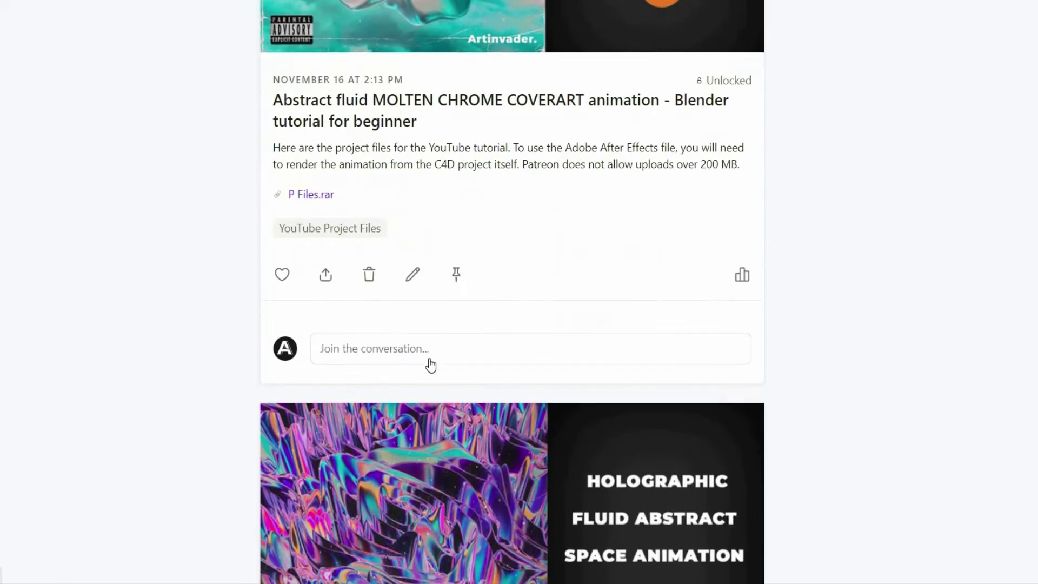
scroll(431, 365, "down", 4)
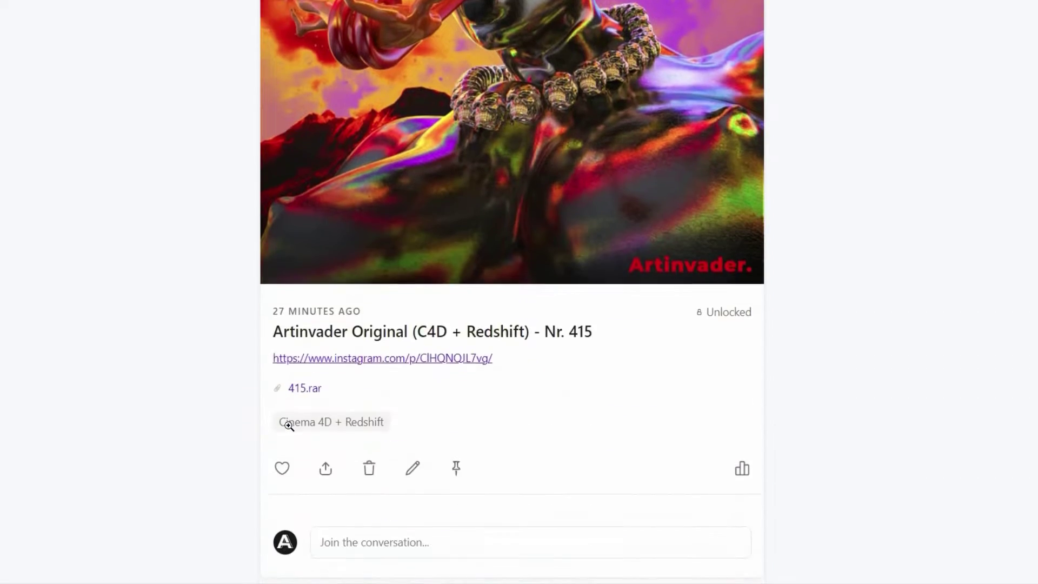
scroll(288, 425, "down", 20)
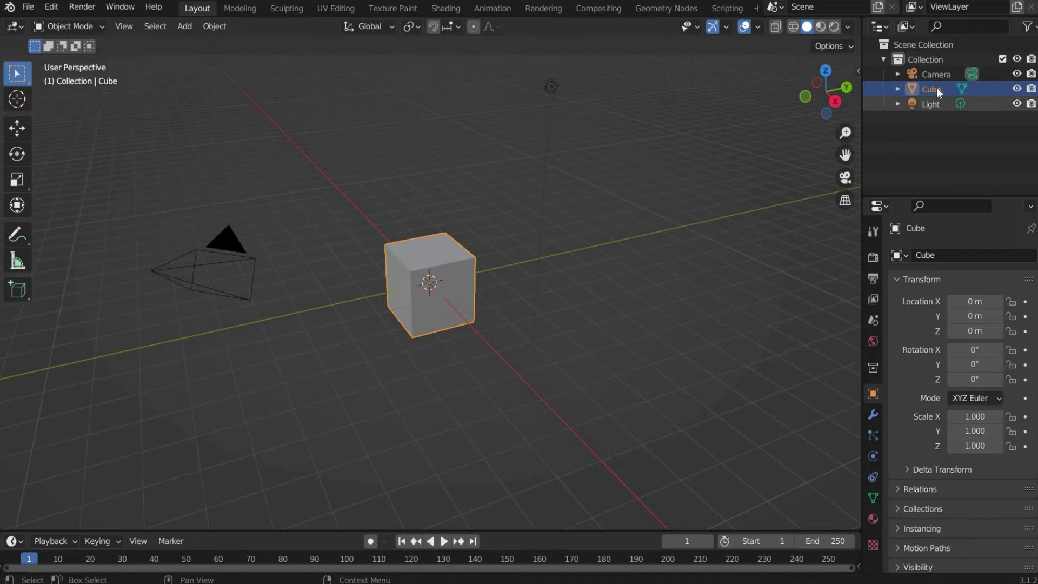
Delete the default cube and the light from the scene.
key("x")
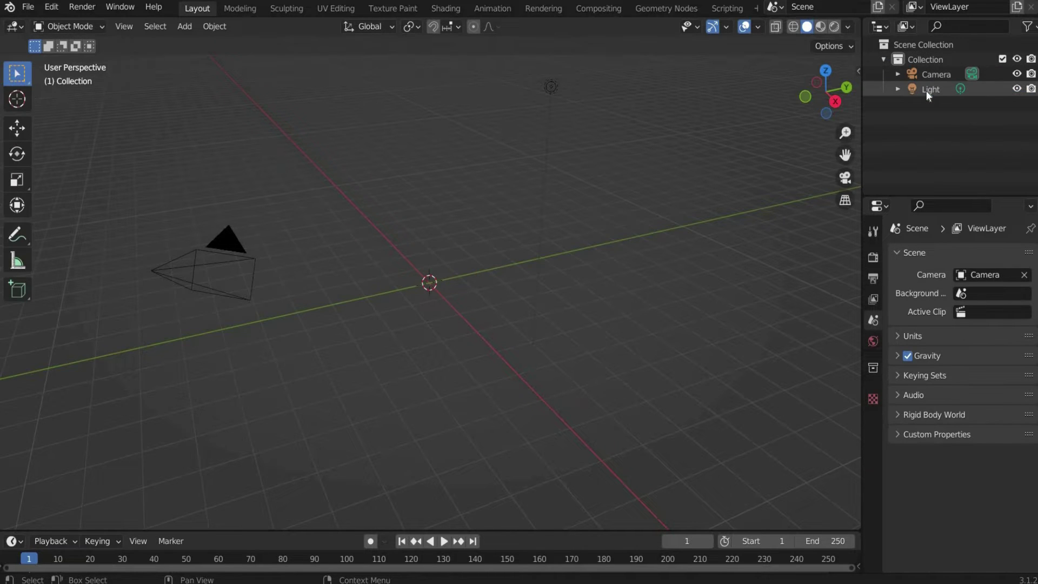
left_click(926, 90)
key("x")
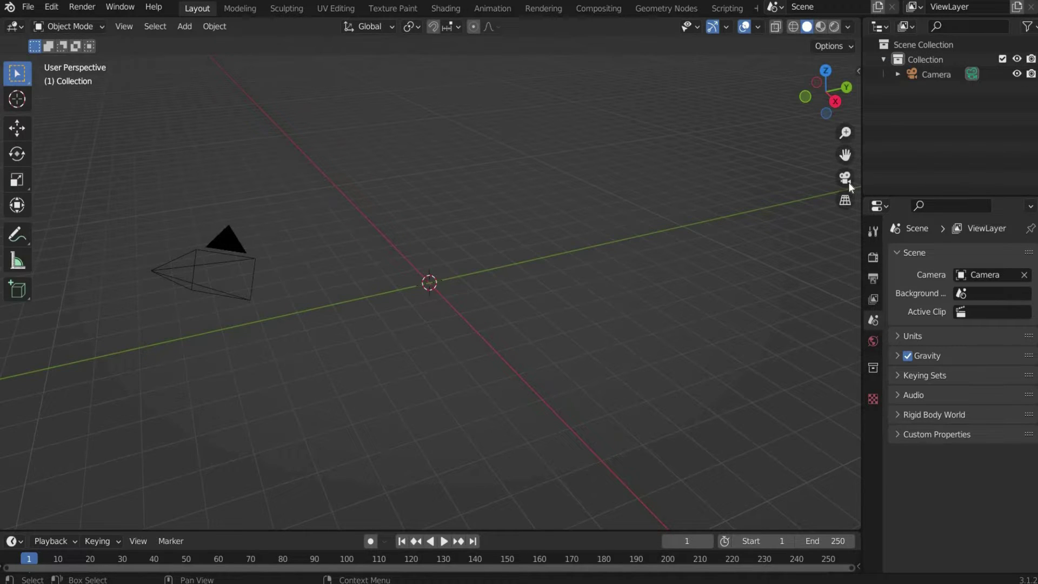
Look through the camera and set render Resolution X to 1080 for a square frame.
left_click(847, 181)
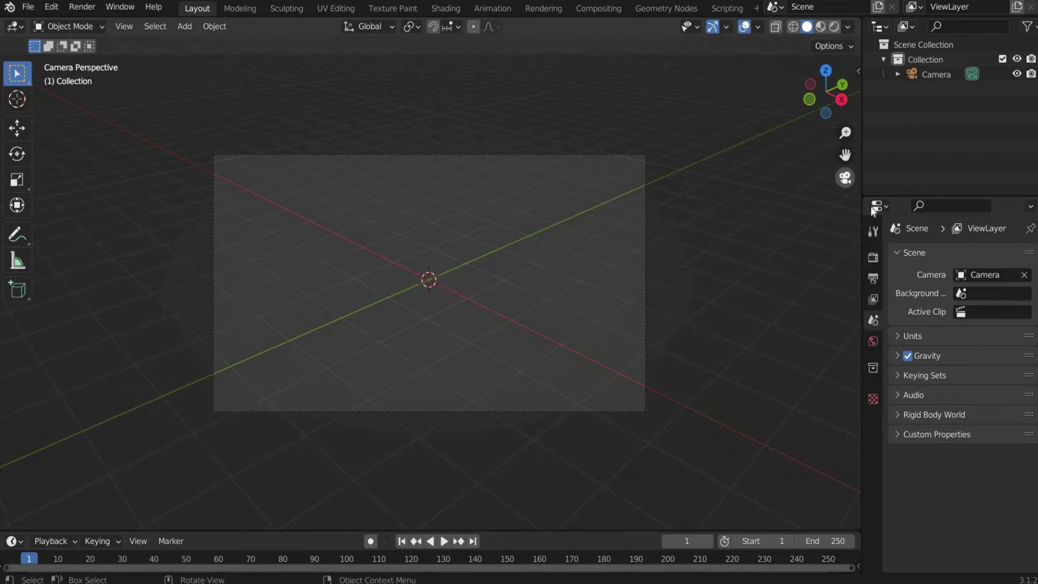
left_click(875, 279)
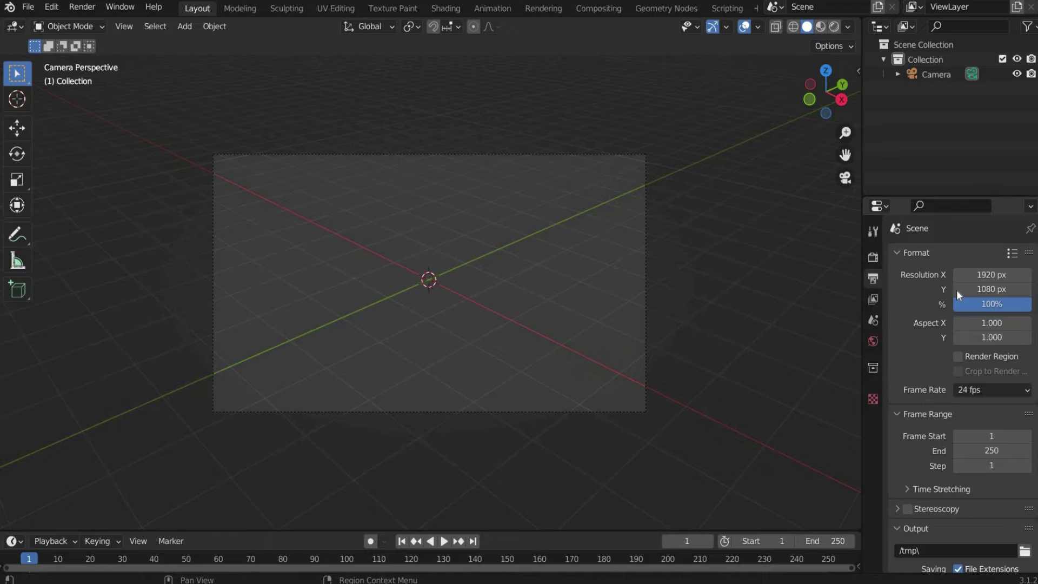
double_click(979, 276)
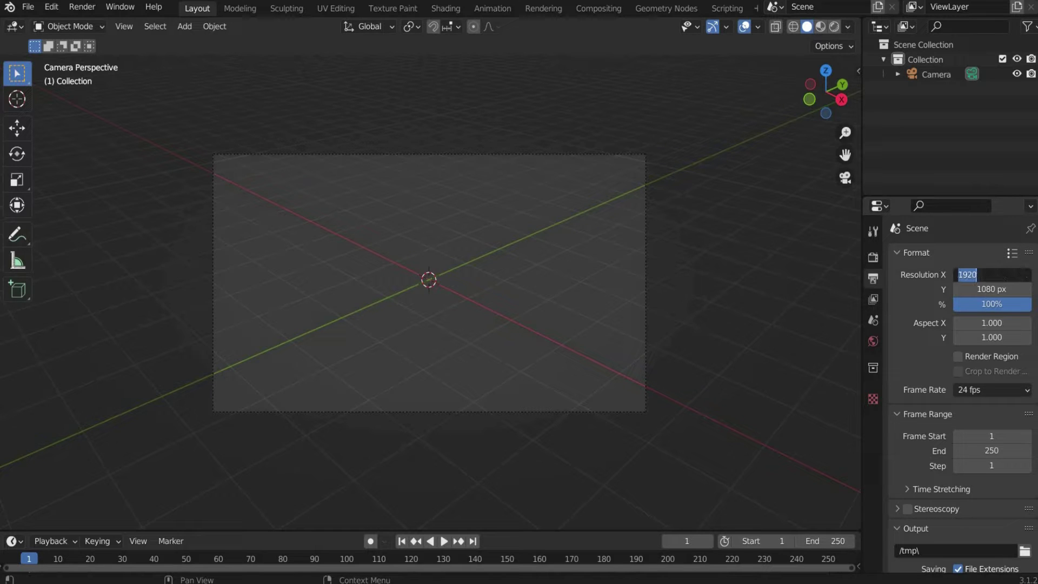
type("10")
key("Return")
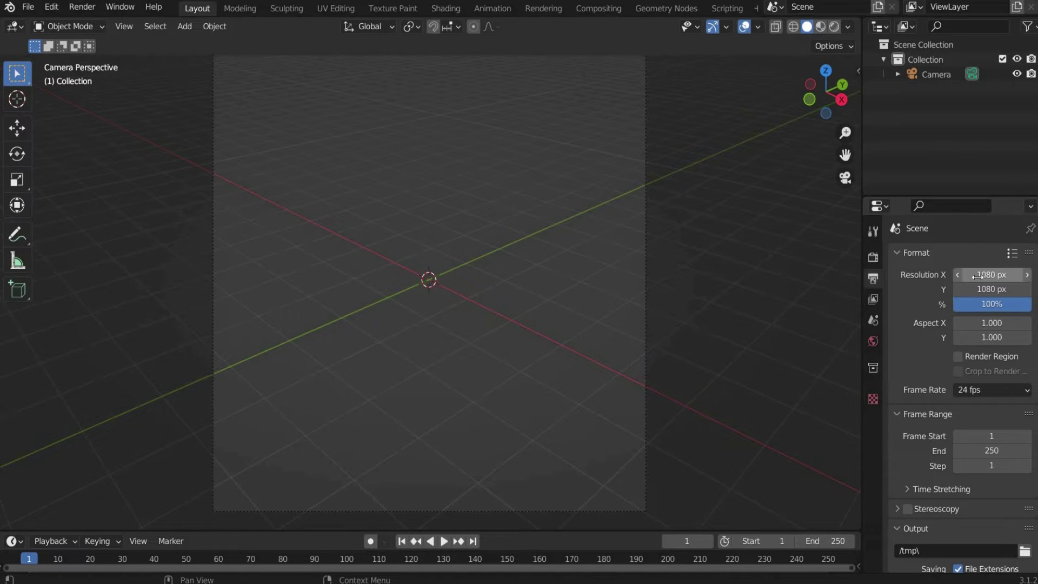
Add a metaball ball with 0.05 m resolution and move it far to the left.
left_click(187, 28)
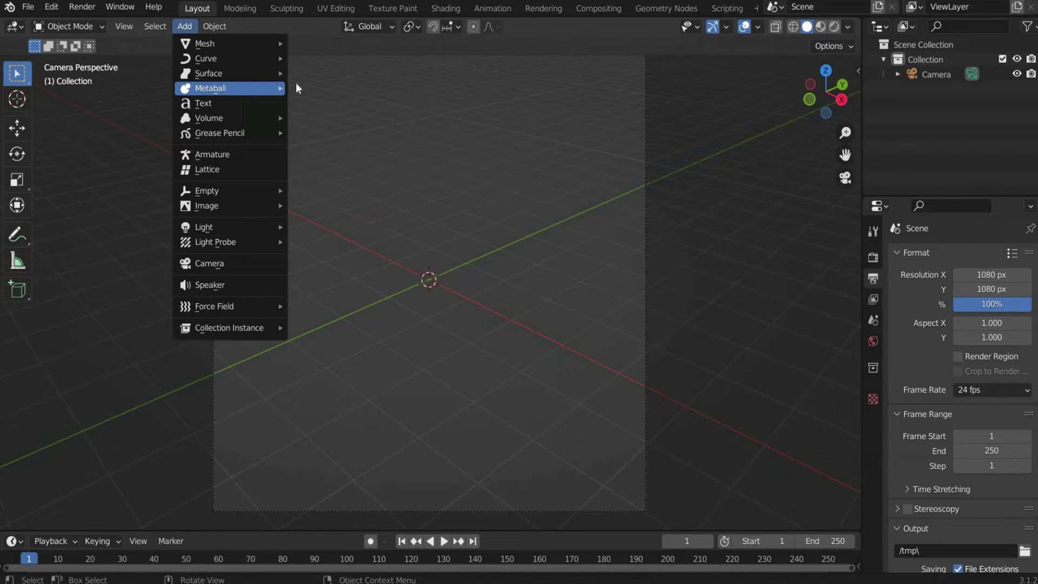
mouse_move(254, 88)
left_click(300, 88)
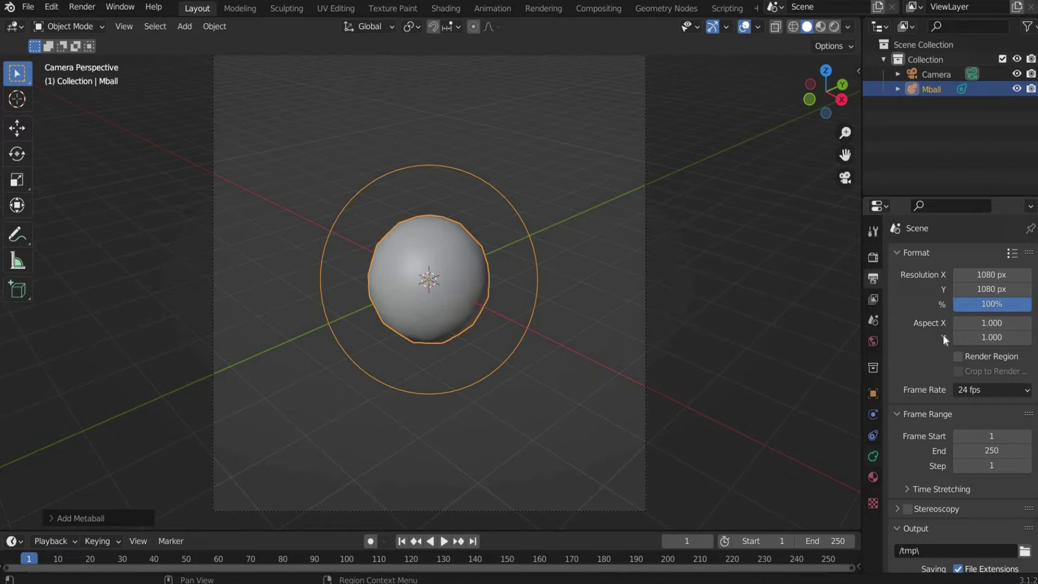
left_click(873, 456)
left_click(969, 301)
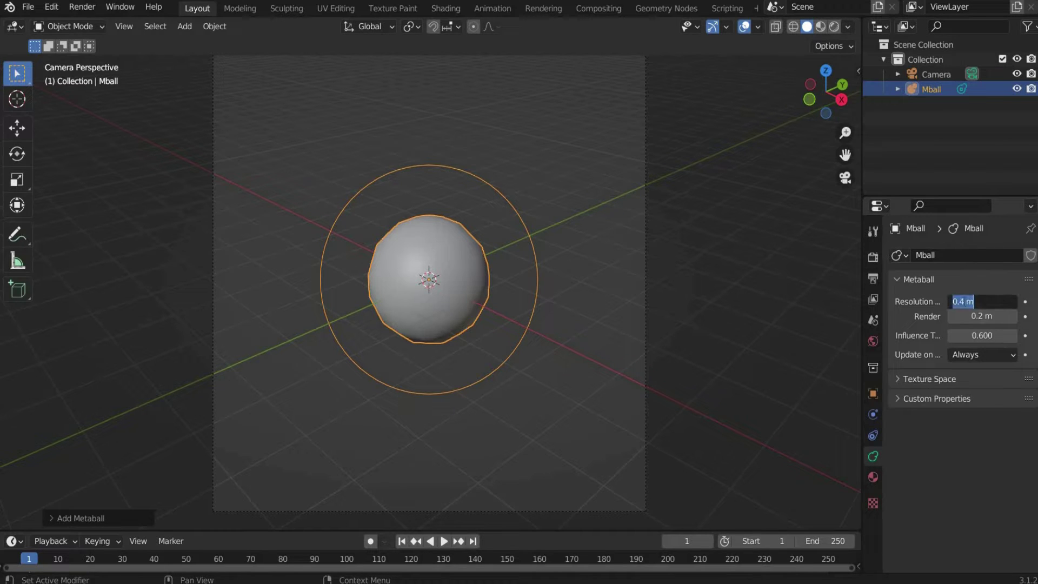
left_click(964, 302)
key("Return")
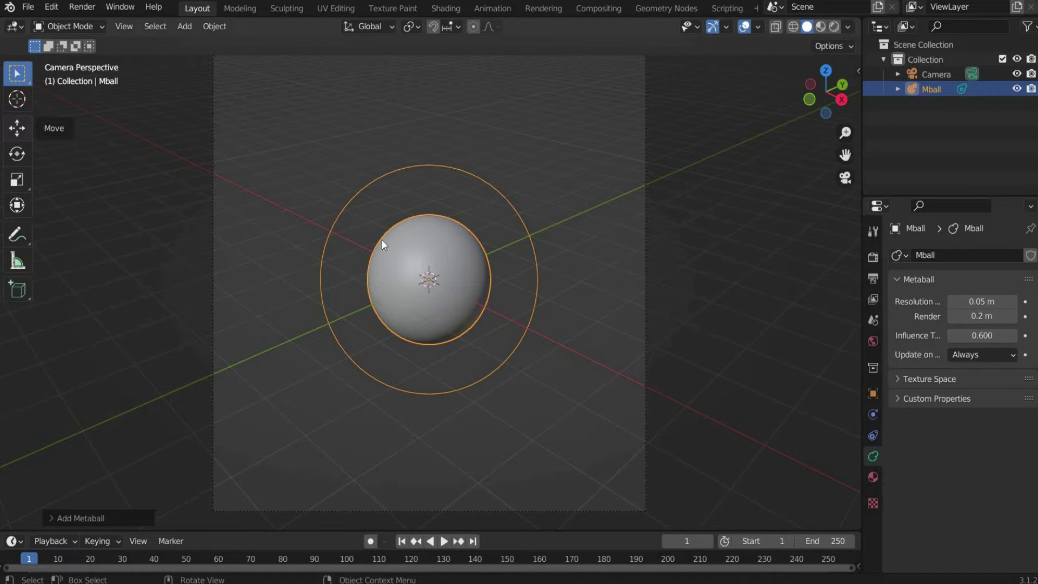
left_click(16, 129)
left_click_drag(343, 278, 1, 269)
Add an icosphere, set the camera focal length to 132 mm, and show wireframe.
left_click(184, 25)
mouse_move(227, 43)
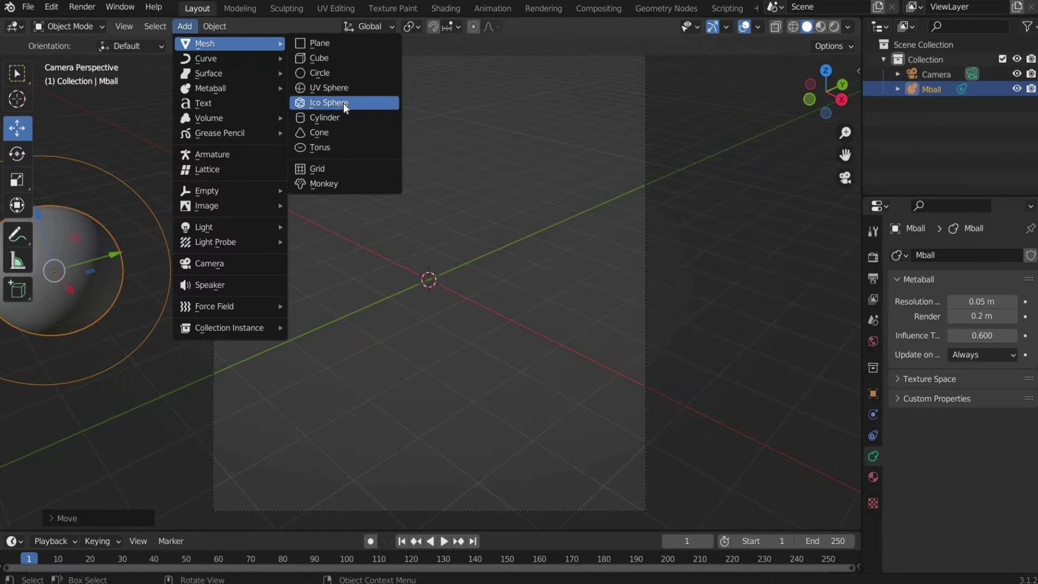
left_click(325, 103)
left_click(936, 74)
left_click_drag(982, 325, 1022, 325)
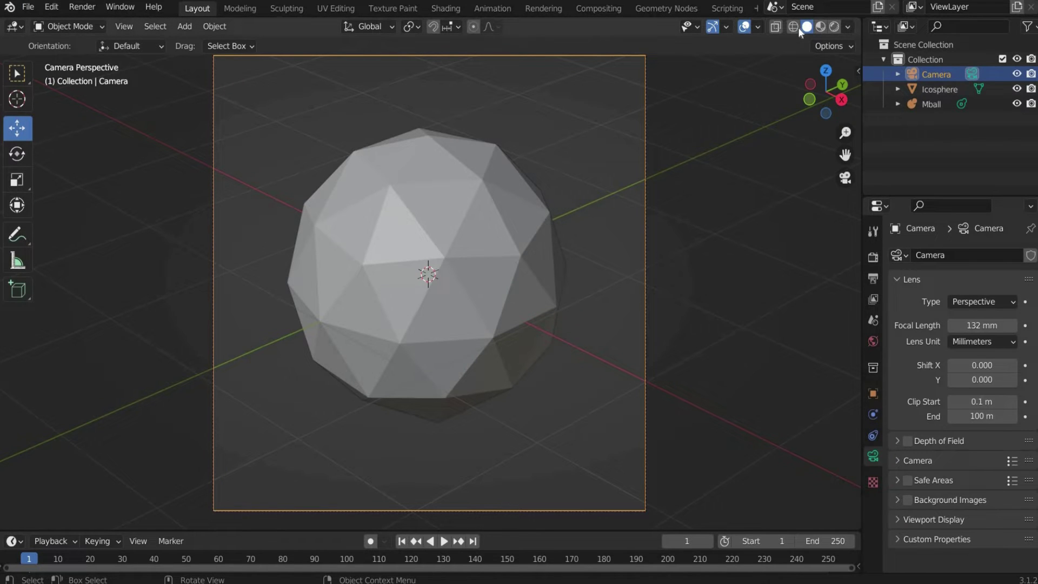
left_click(794, 27)
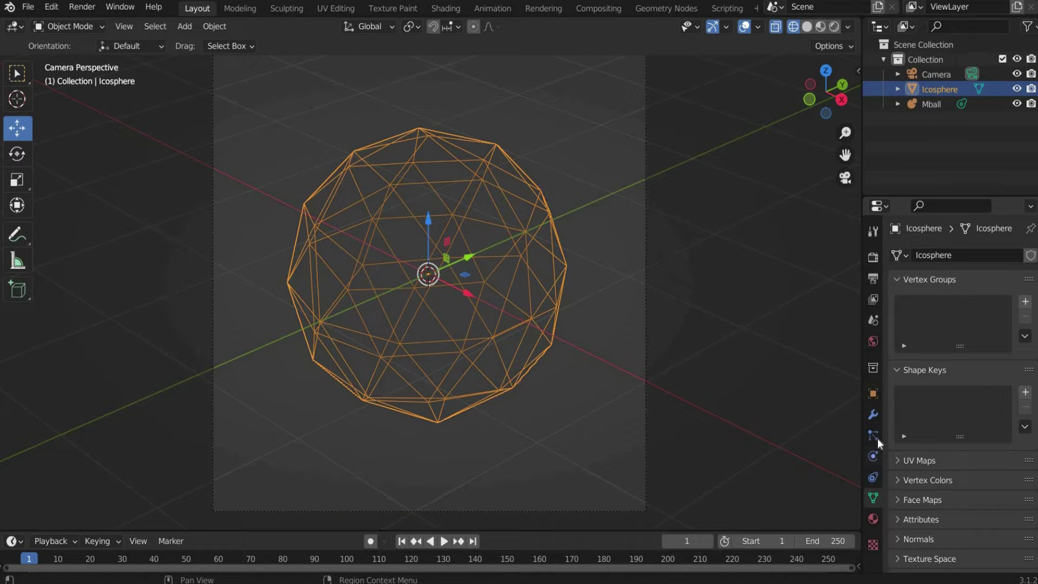
Give the icosphere a hair particle system emitting from its volume.
left_click(874, 437)
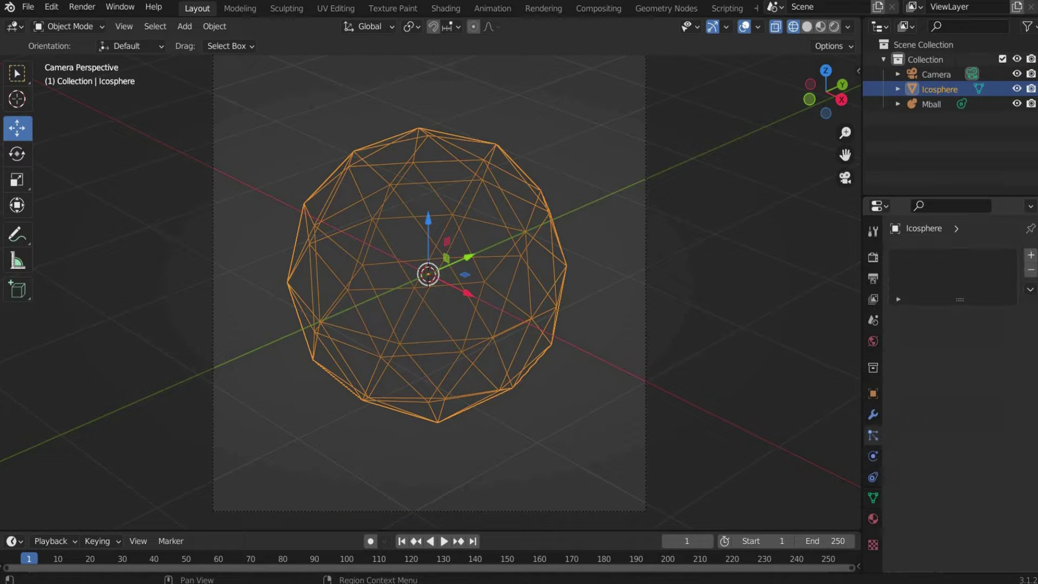
left_click(1031, 258)
left_click(999, 335)
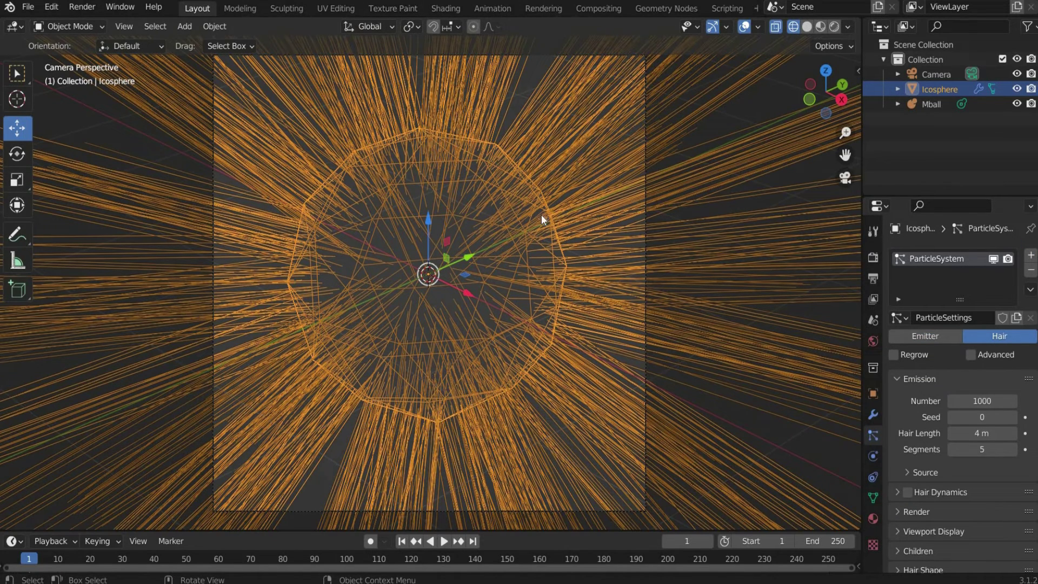
left_click(920, 472)
scroll(992, 437, "down", 2)
left_click(983, 447)
left_click(988, 497)
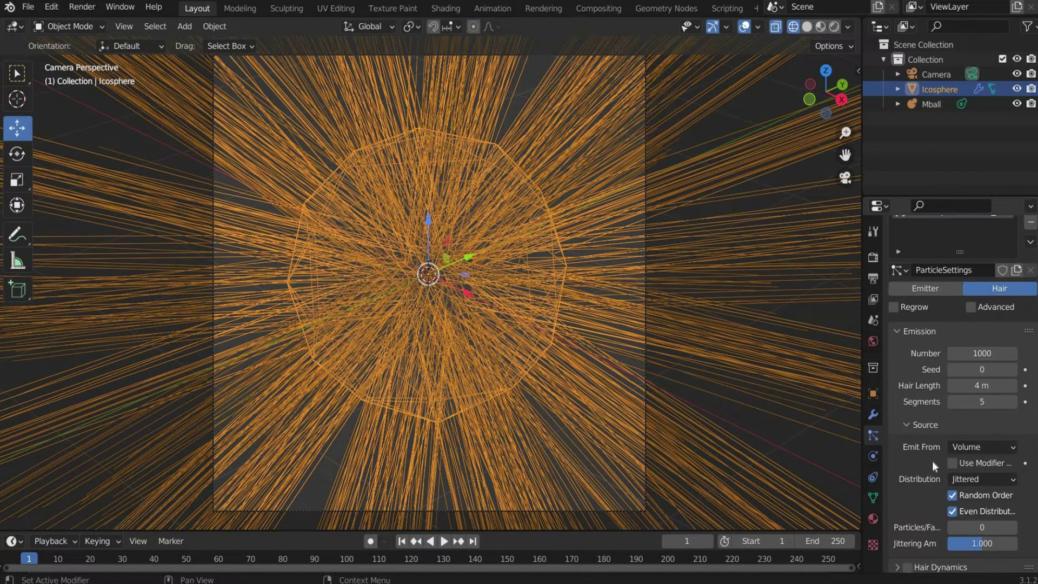
Render the particles as objects, instancing the Mball metaball on each.
scroll(920, 461, "down", 3)
scroll(906, 471, "down", 1)
left_click(899, 467)
scroll(1001, 436, "down", 2)
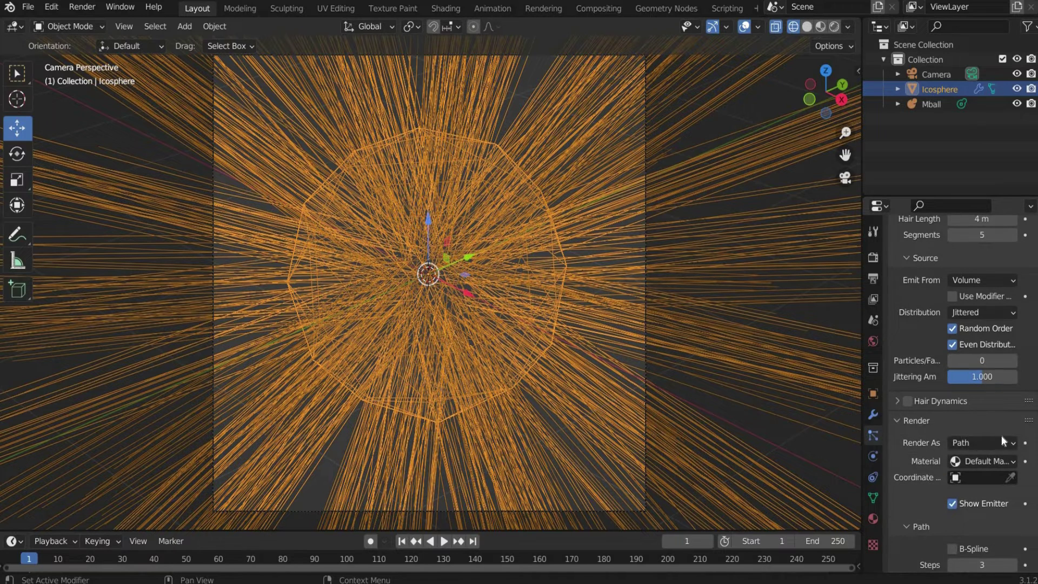
left_click(992, 443)
left_click(968, 487)
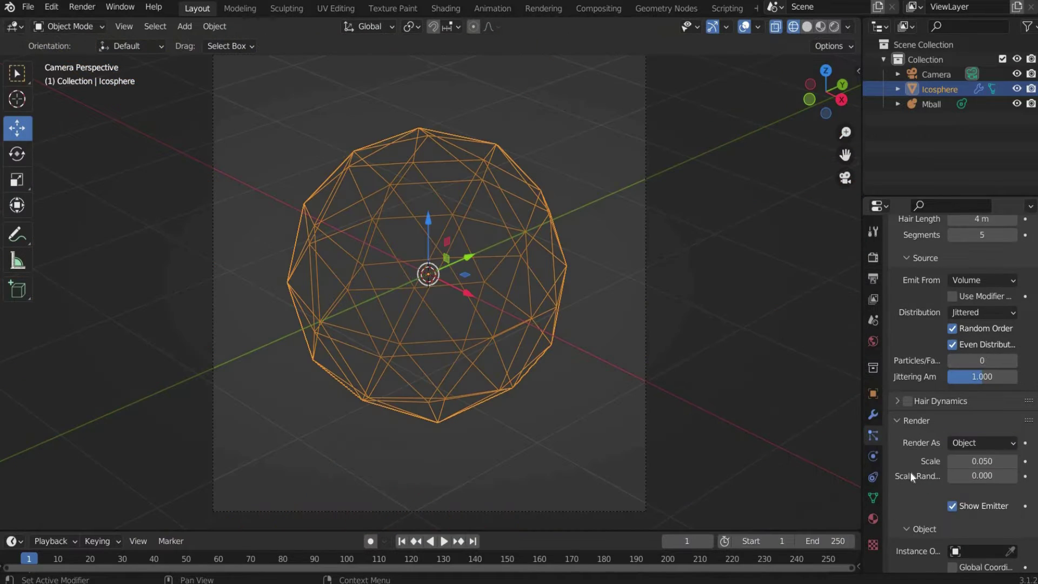
scroll(907, 470, "down", 3)
left_click(977, 480)
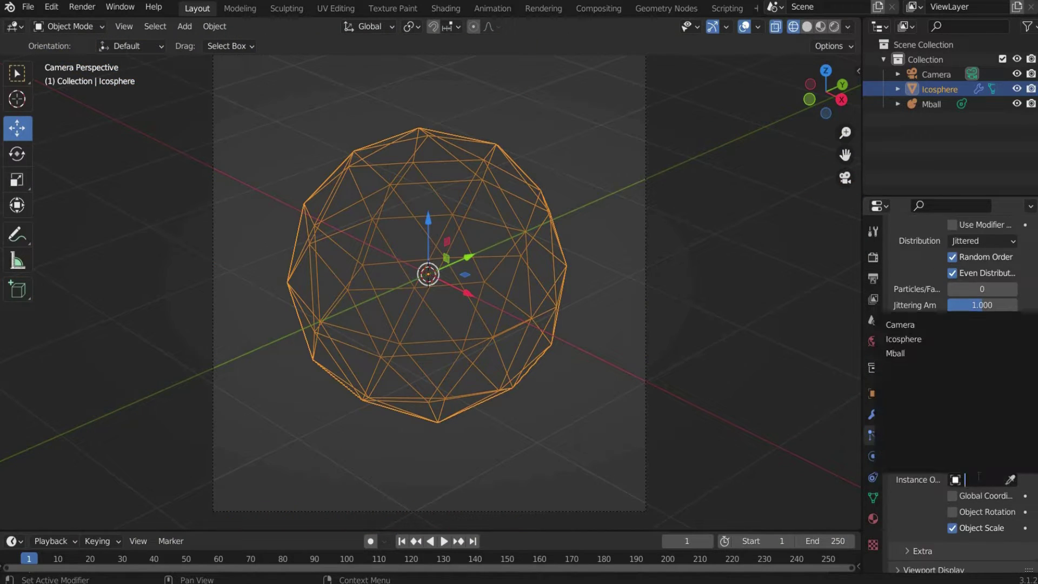
left_click(917, 354)
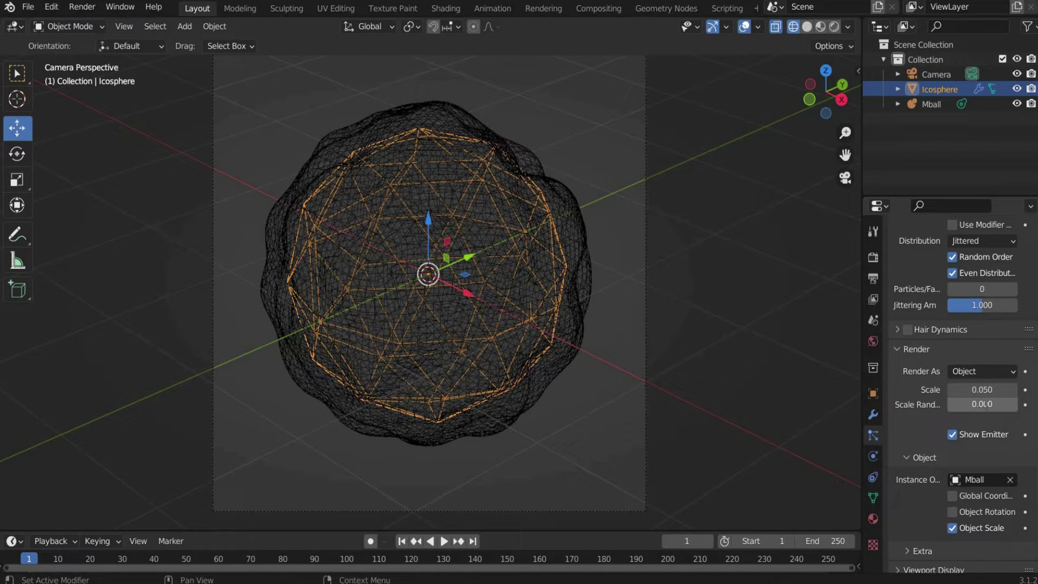
Set particle random scale to 0.8, change the emission number, and select the Camera.
left_click(988, 405)
type("0.8")
key("Return")
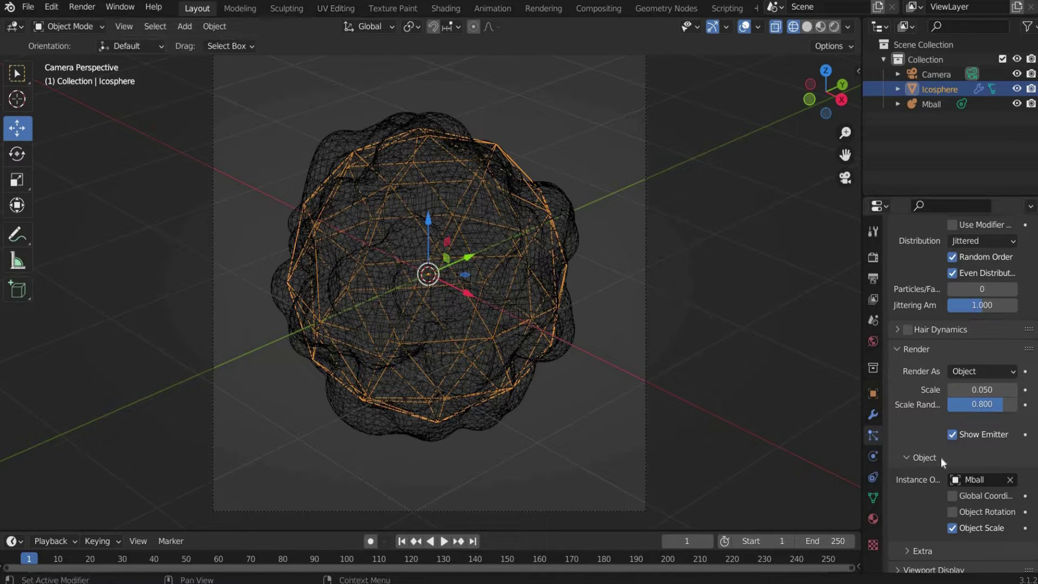
scroll(941, 457, "up", 10)
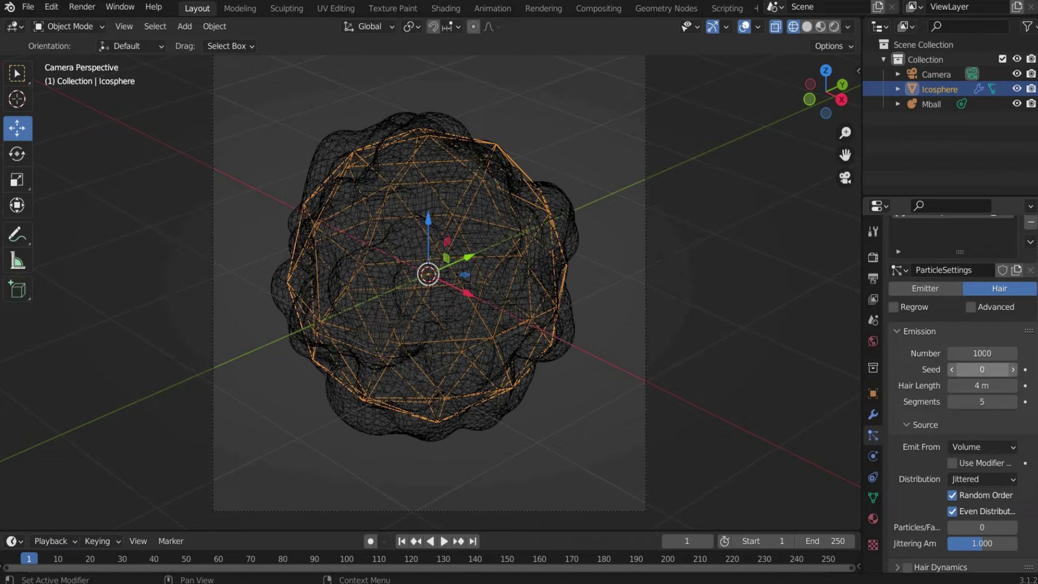
left_click(982, 353)
type("0")
key("Return")
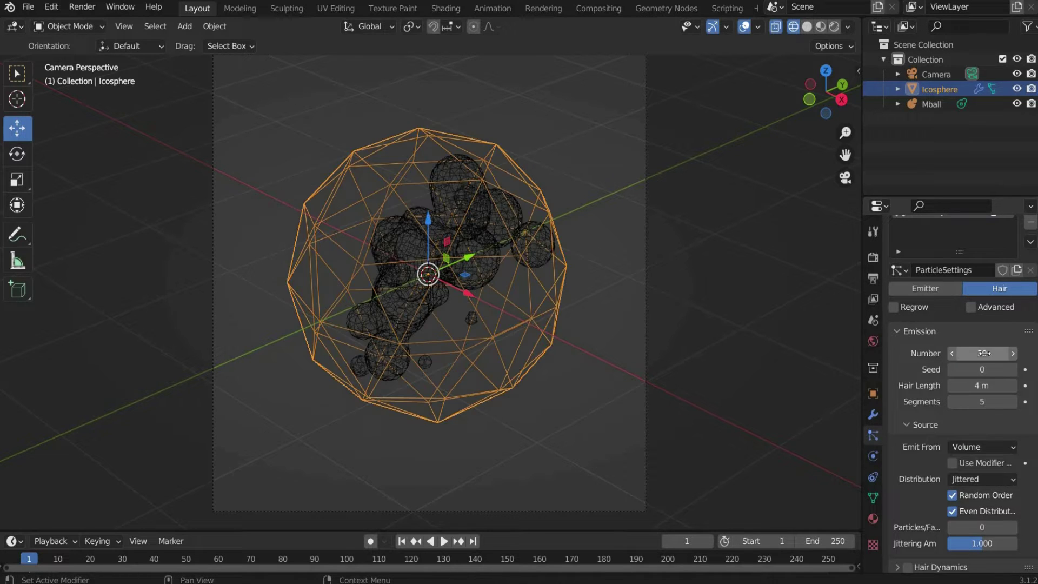
left_click(972, 74)
Add a Displace modifier with a new texture to the icosphere, above the particle system.
left_click(943, 104)
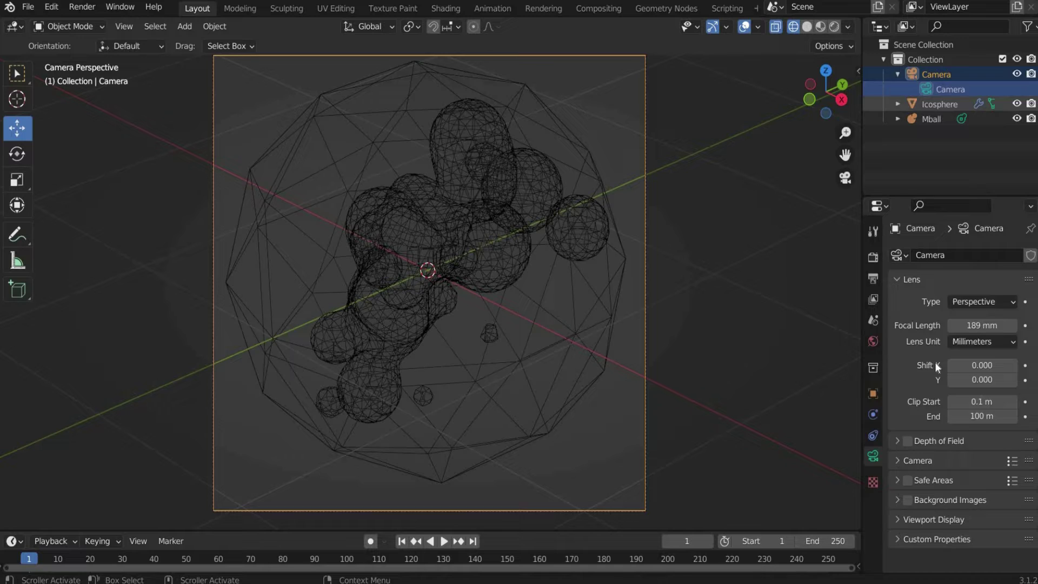
left_click(874, 413)
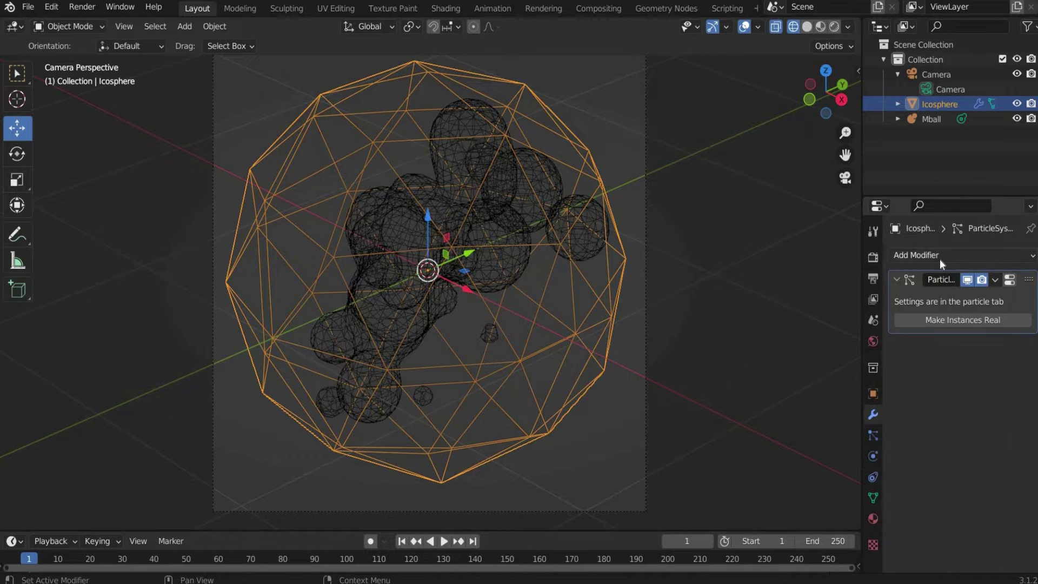
left_click(940, 260)
left_click(866, 345)
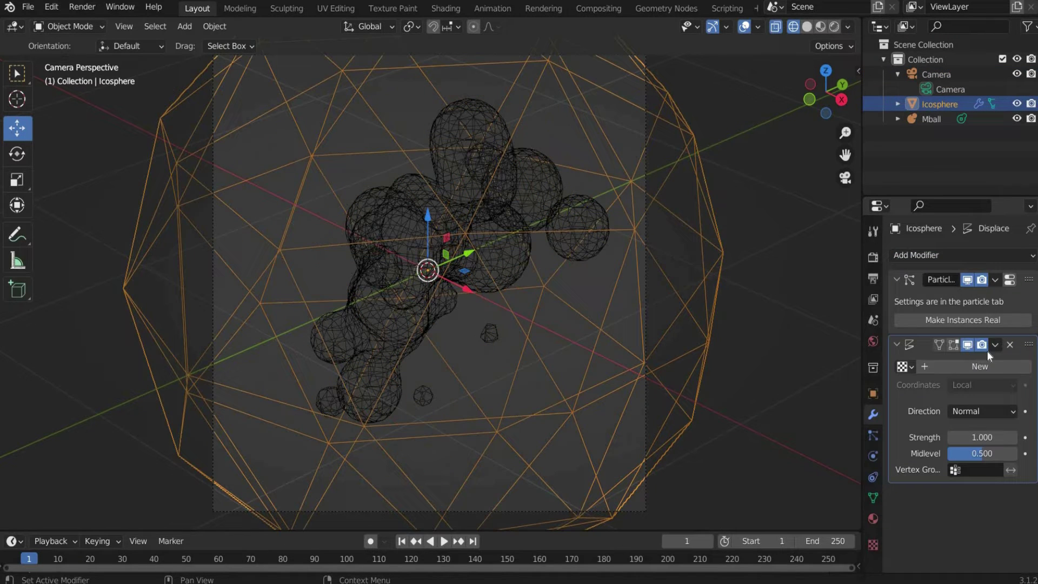
left_click_drag(1029, 344, 1011, 271)
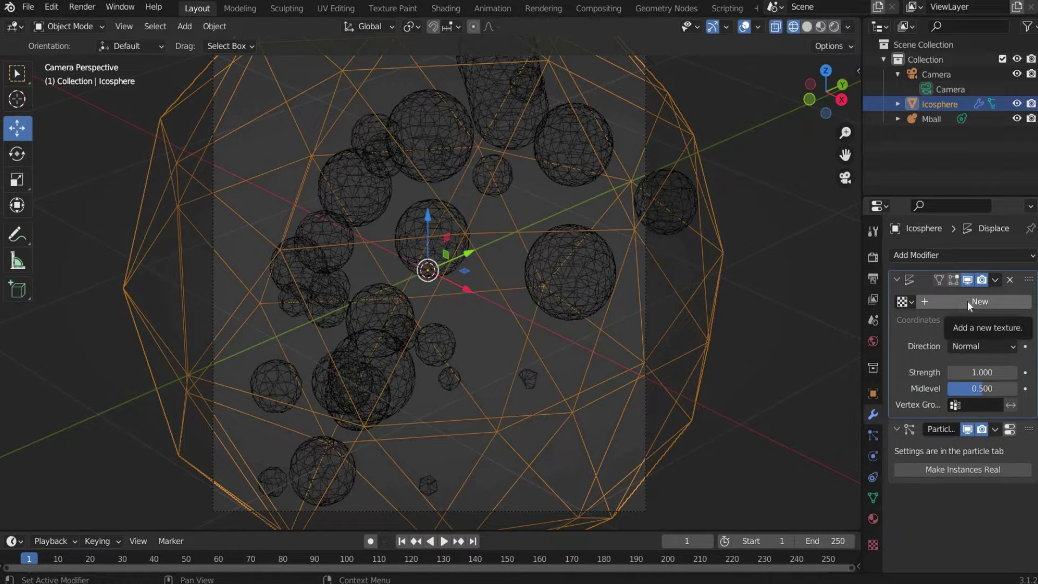
left_click(968, 304)
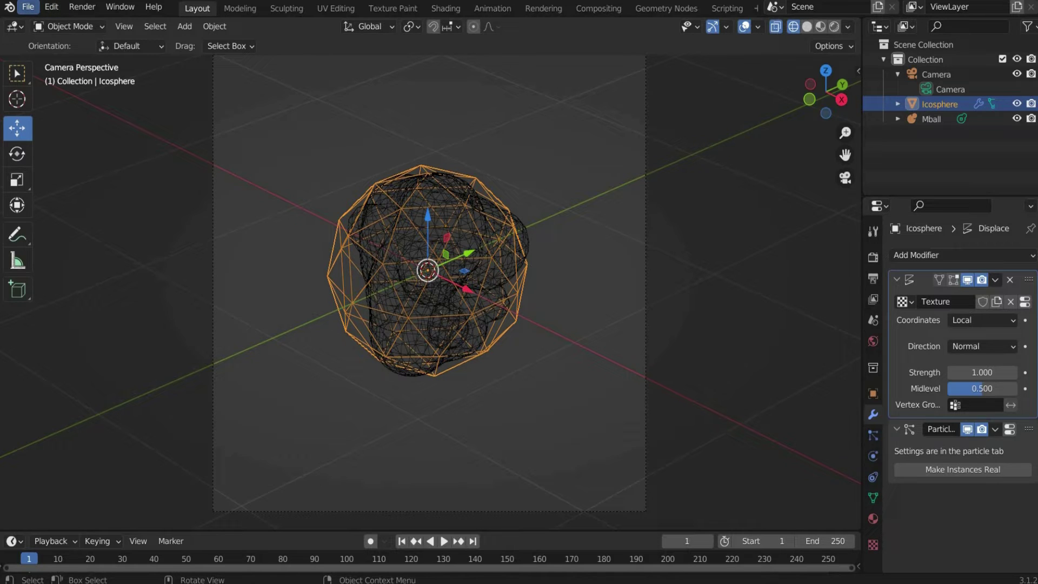
Make the displacement texture Stucci with Size 0.50 and Turbulence 0.
left_click(873, 545)
left_click(974, 299)
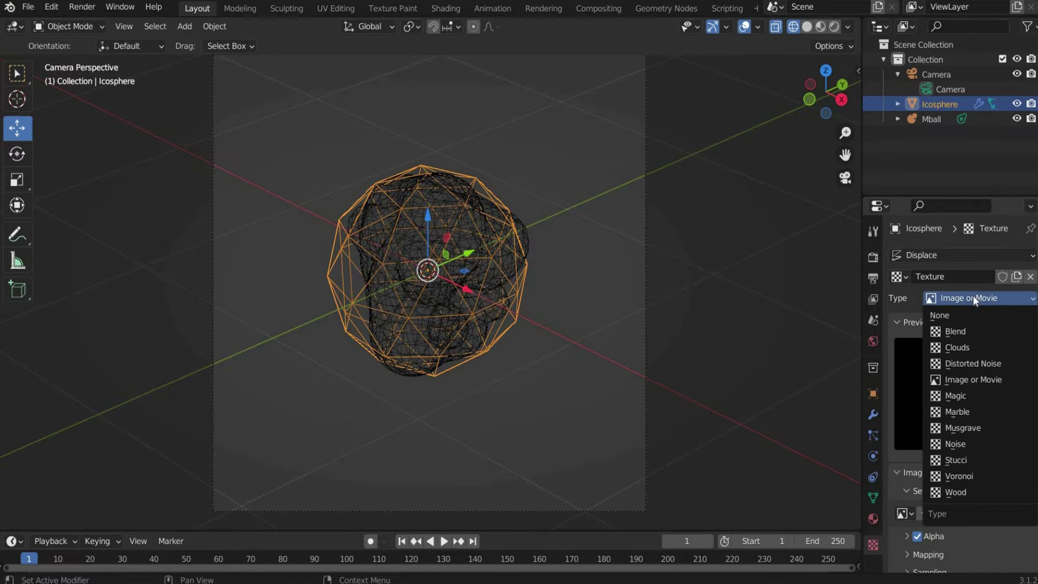
left_click(981, 458)
scroll(911, 501, "down", 2)
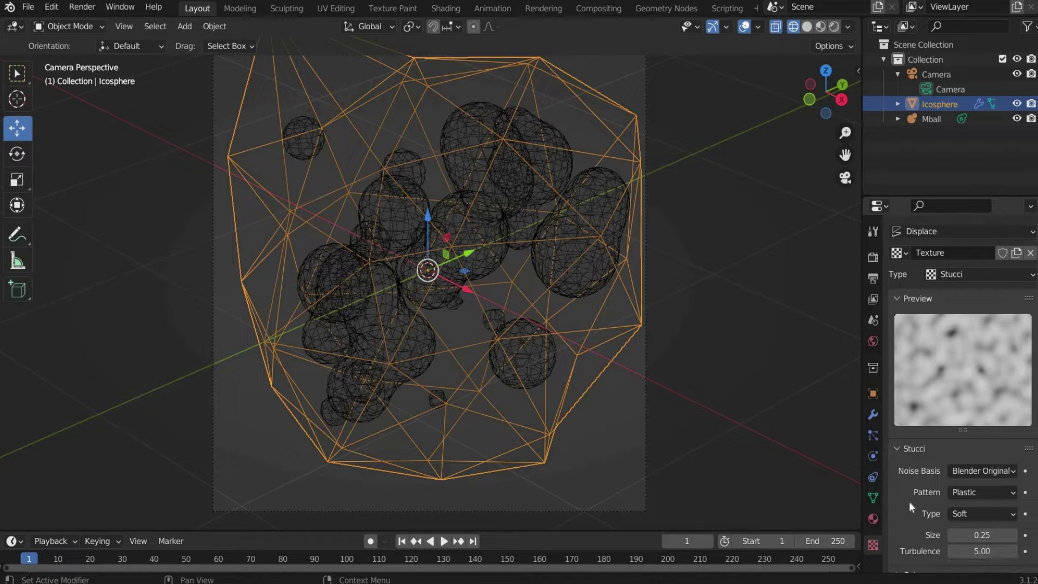
left_click(989, 511)
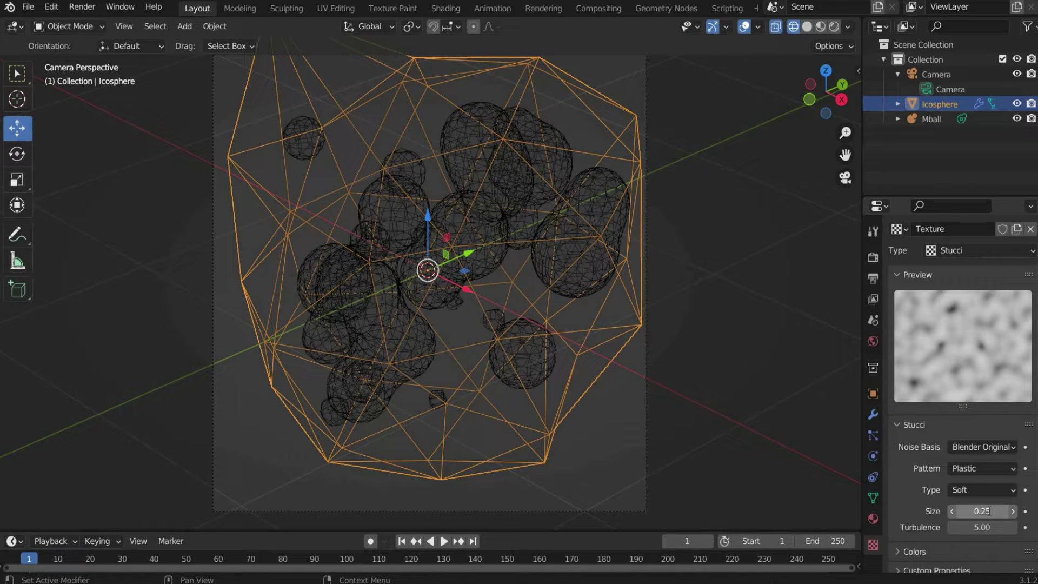
type("0.5")
key("Return")
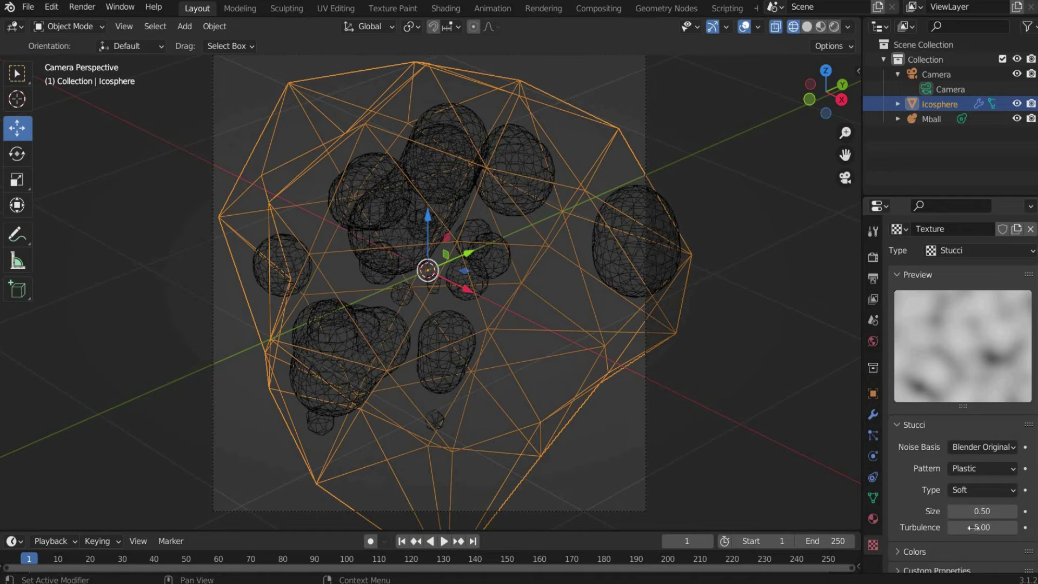
left_click(976, 527)
type("0")
key("Return")
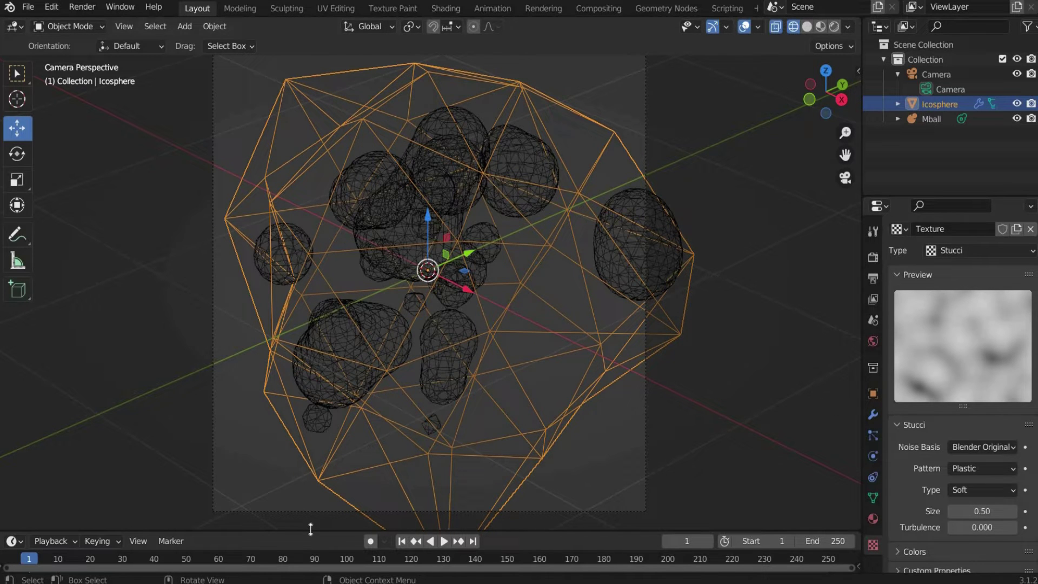
left_click_drag(334, 497, 385, 359)
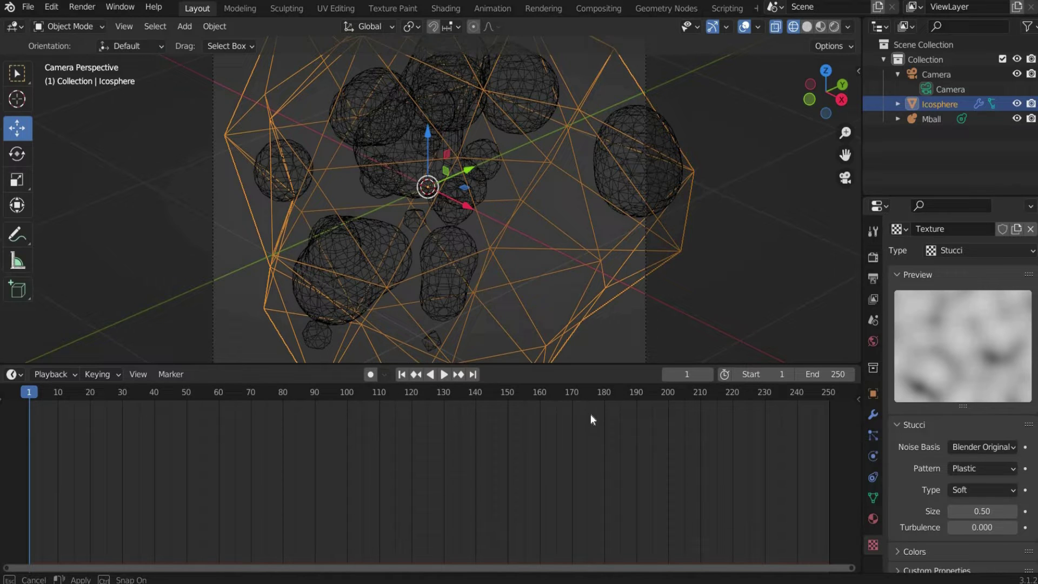
Set the scene frame range to start at 0 and end at 150.
left_click(817, 374)
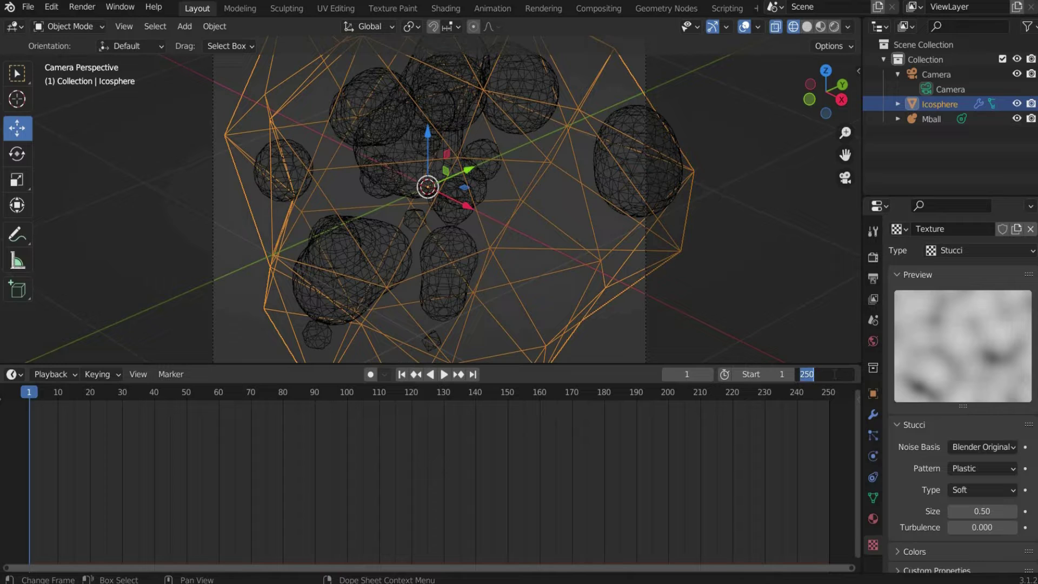
key("Return")
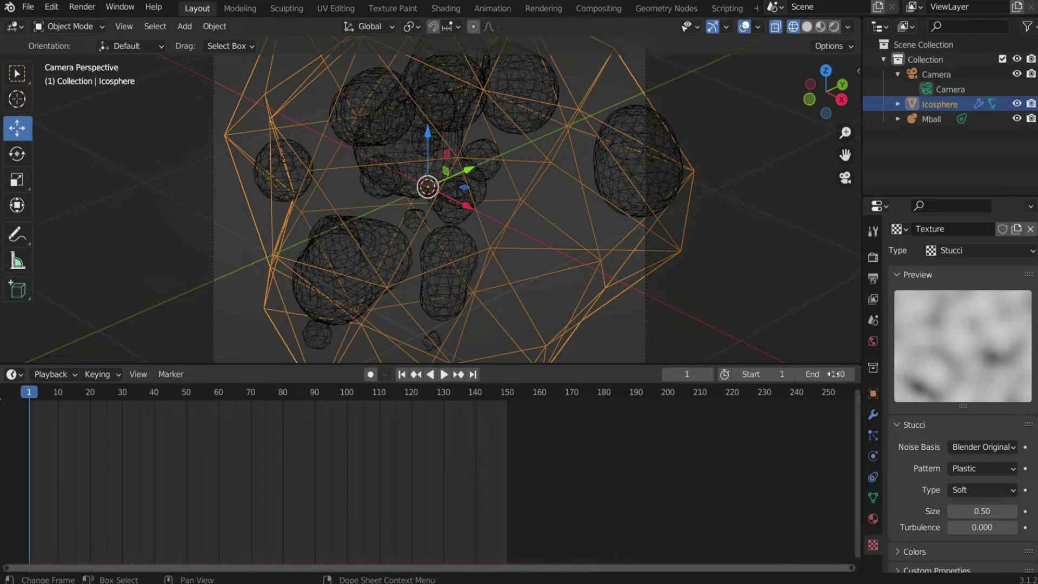
left_click(776, 375)
type("0")
key("Return")
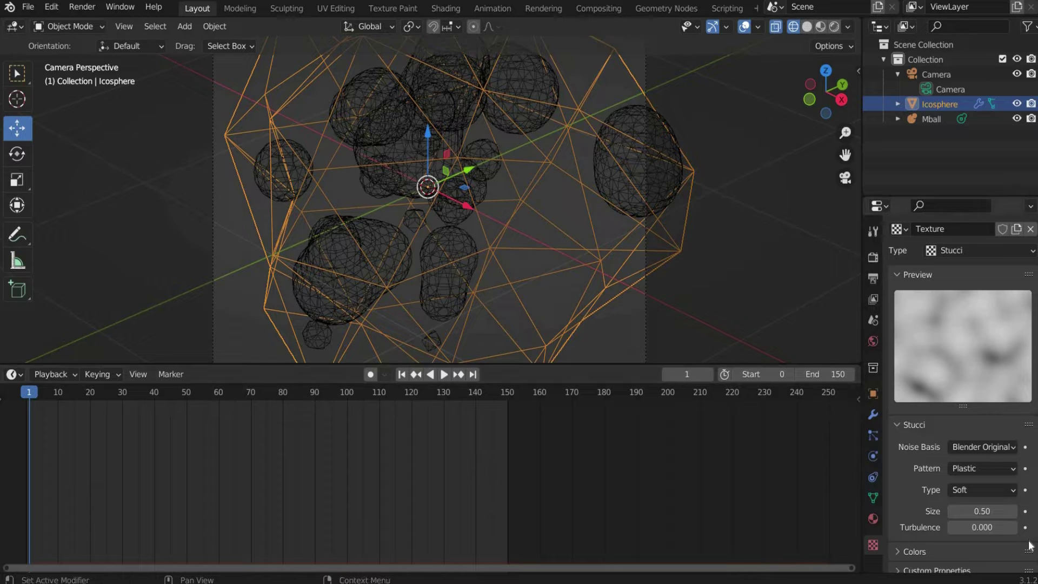
Keyframe Stucci Turbulence at 0 on frame 0 and 200 on frame 150, then play.
left_click(1026, 527)
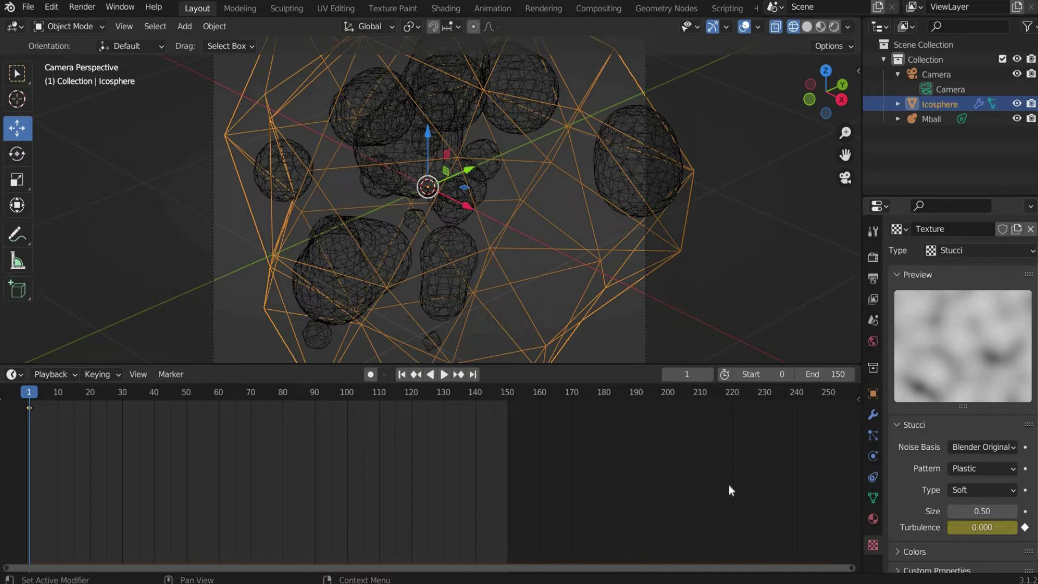
left_click_drag(29, 395, 508, 395)
left_click(982, 527)
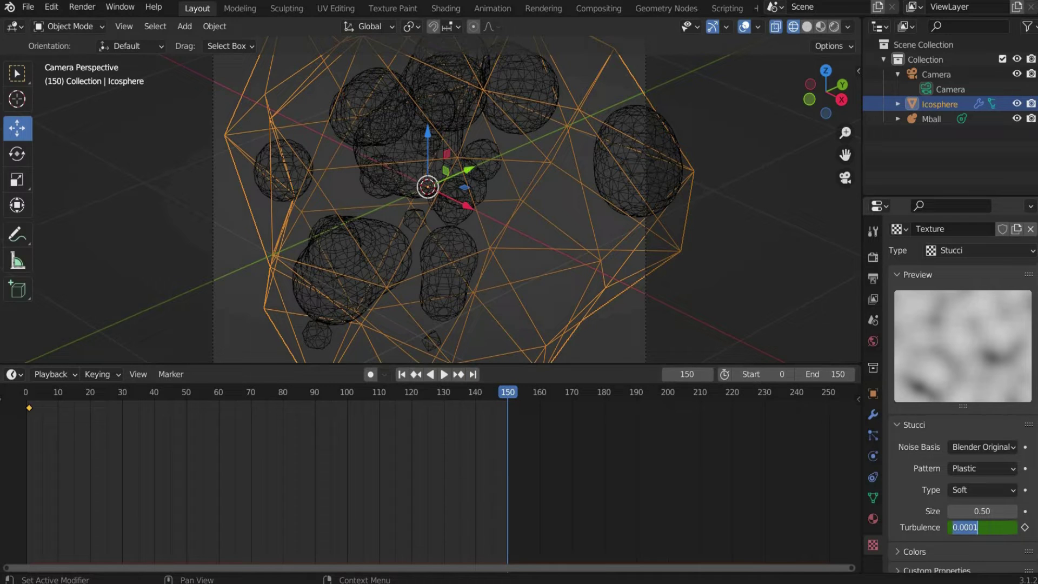
type("200")
key("Return")
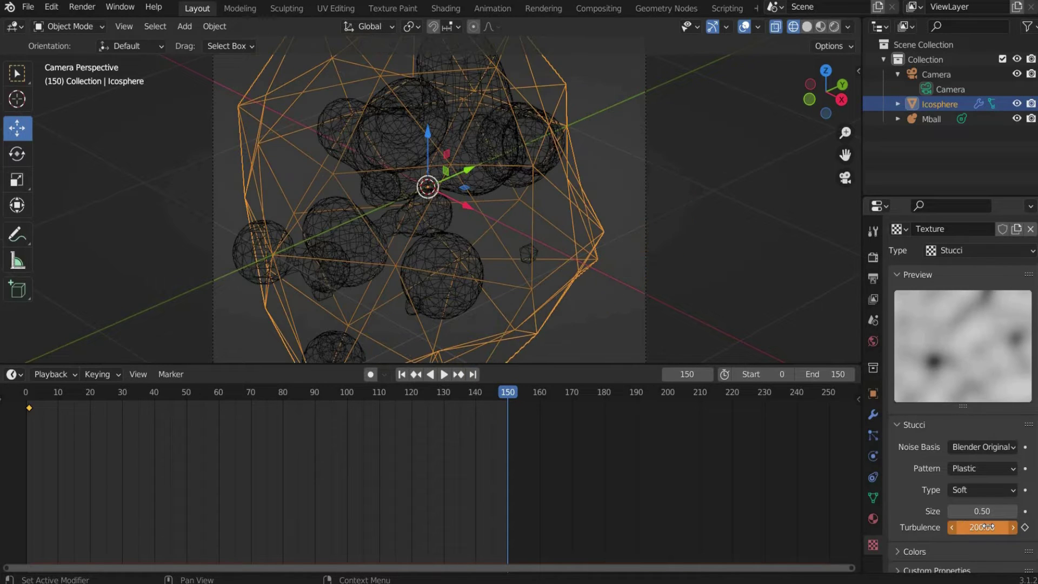
left_click(1025, 527)
key("space")
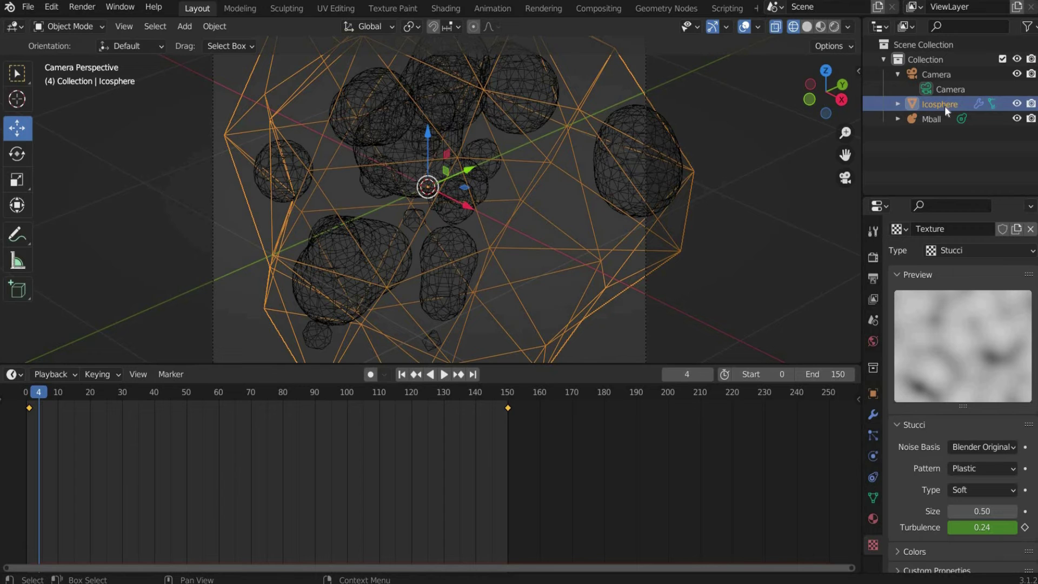
Add a 0.005-thick Wireframe modifier to the icosphere and replay from the first frame.
left_click(874, 415)
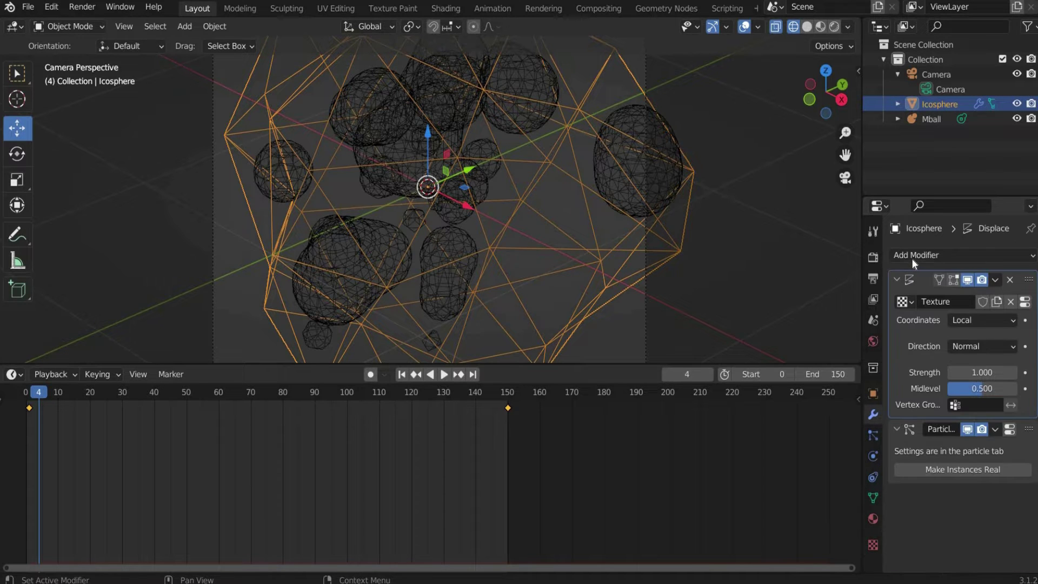
left_click(913, 255)
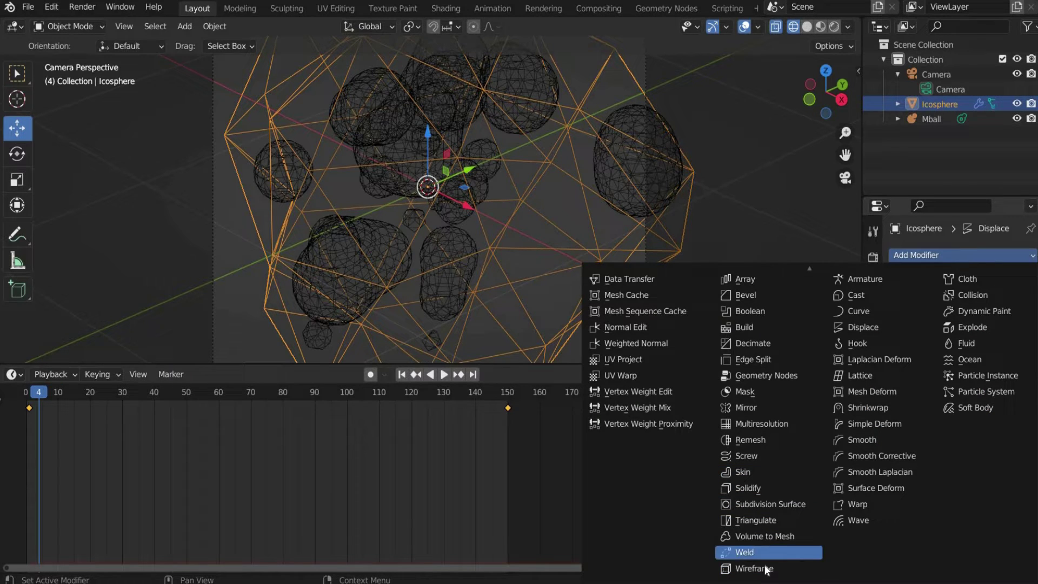
left_click(766, 568)
scroll(917, 525, "down", 4)
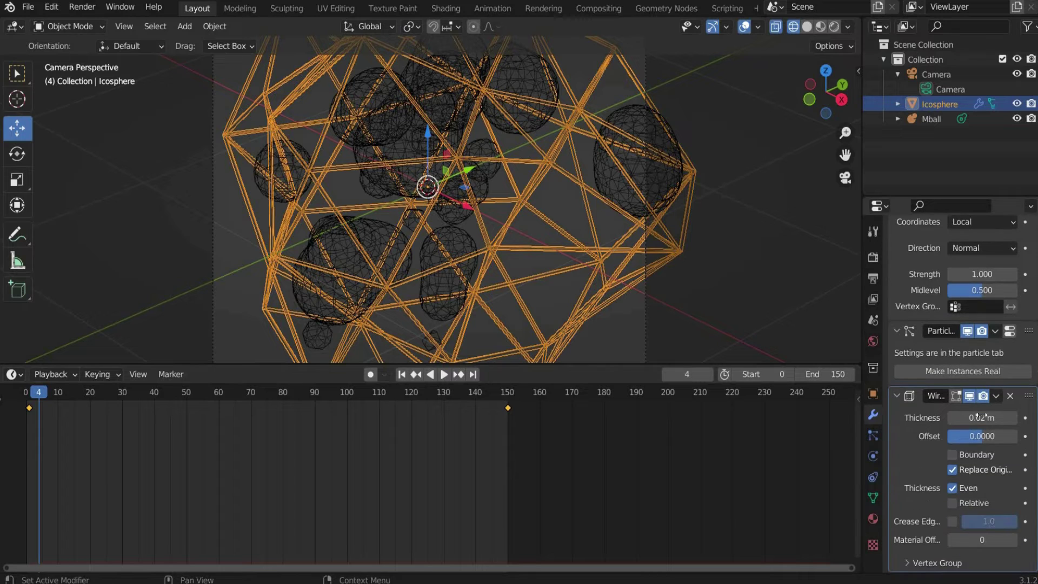
left_click(983, 417)
type("0.005")
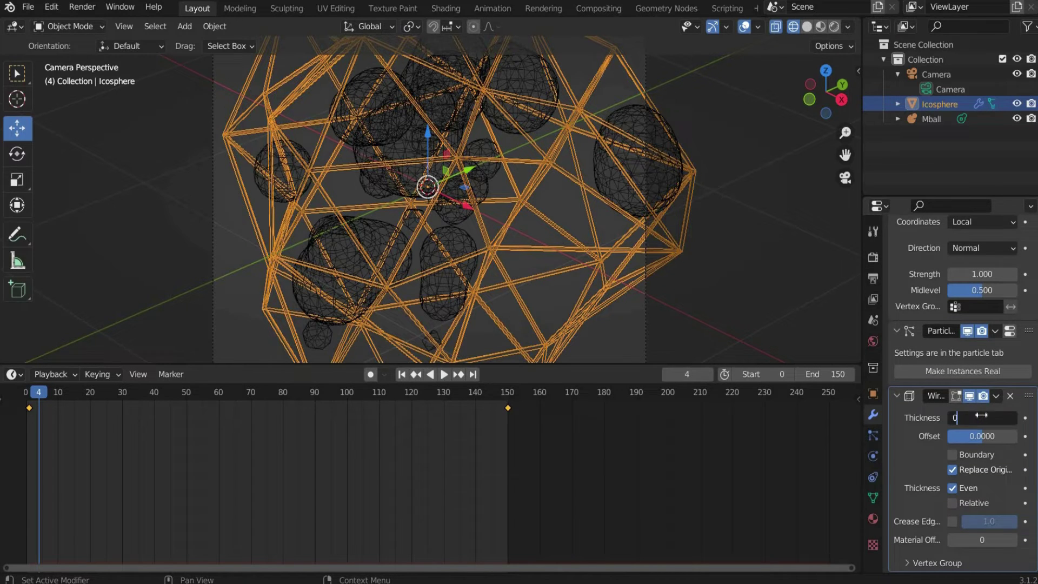
key("Return")
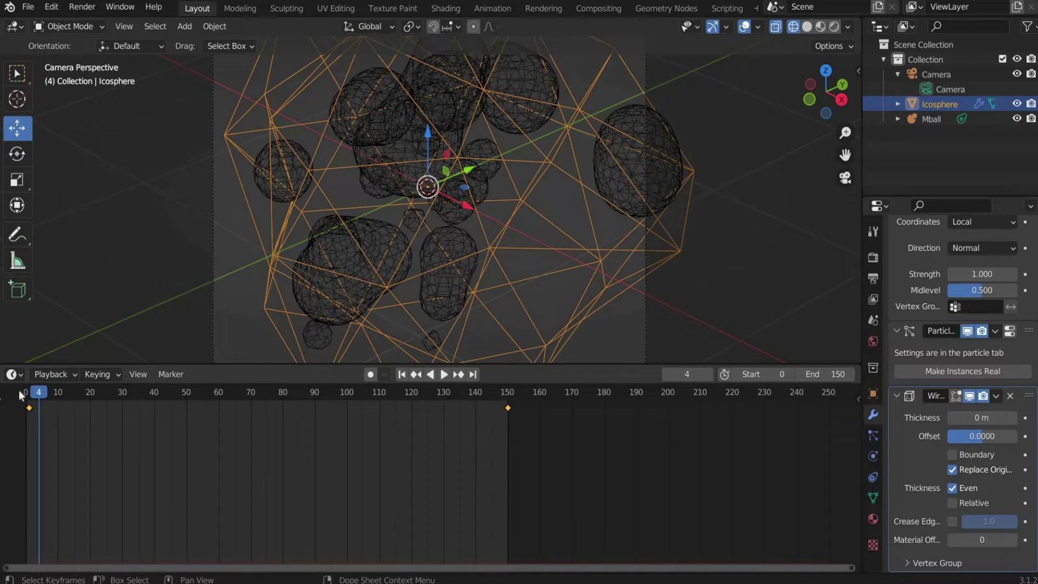
key("shift+Left")
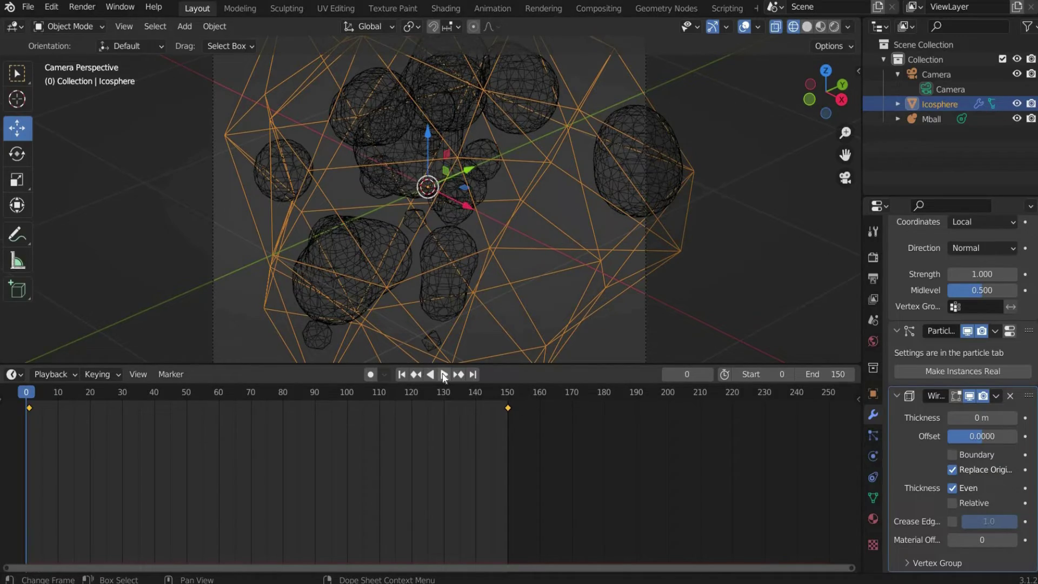
key("space")
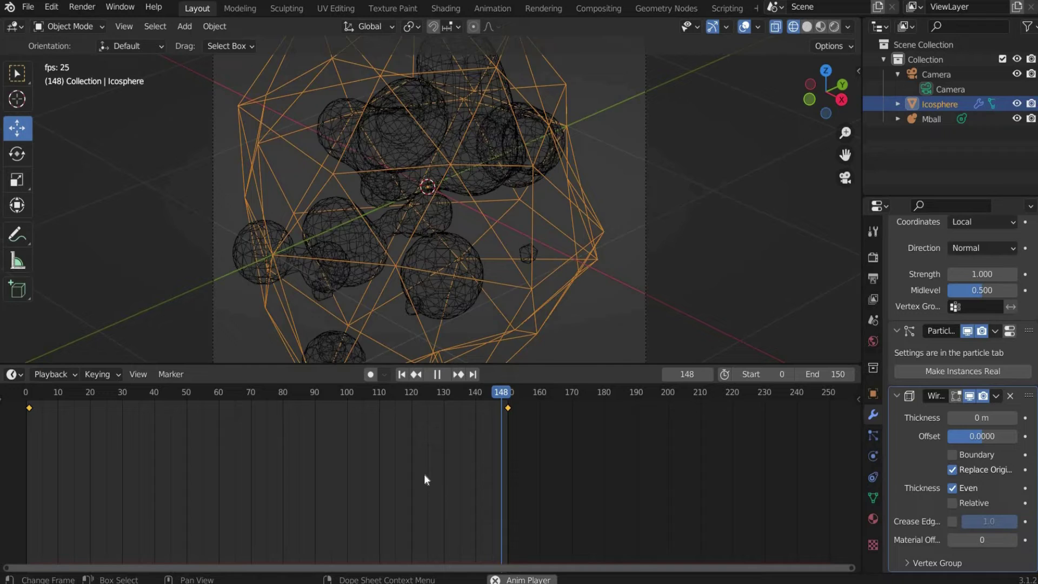
Switch both Turbulence keyframes to linear interpolation in the Graph Editor.
left_click(437, 374)
left_click(12, 374)
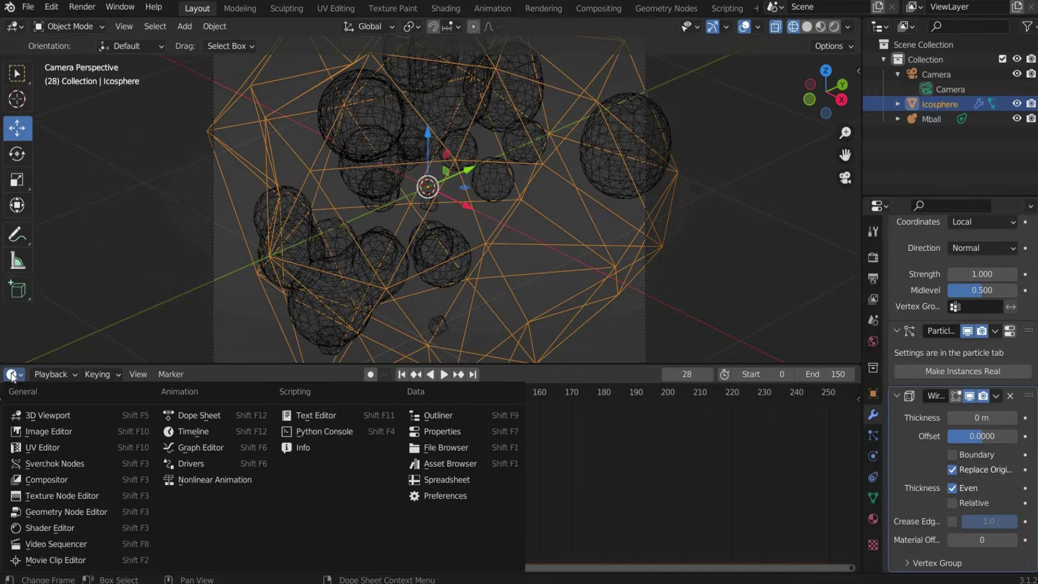
left_click(201, 446)
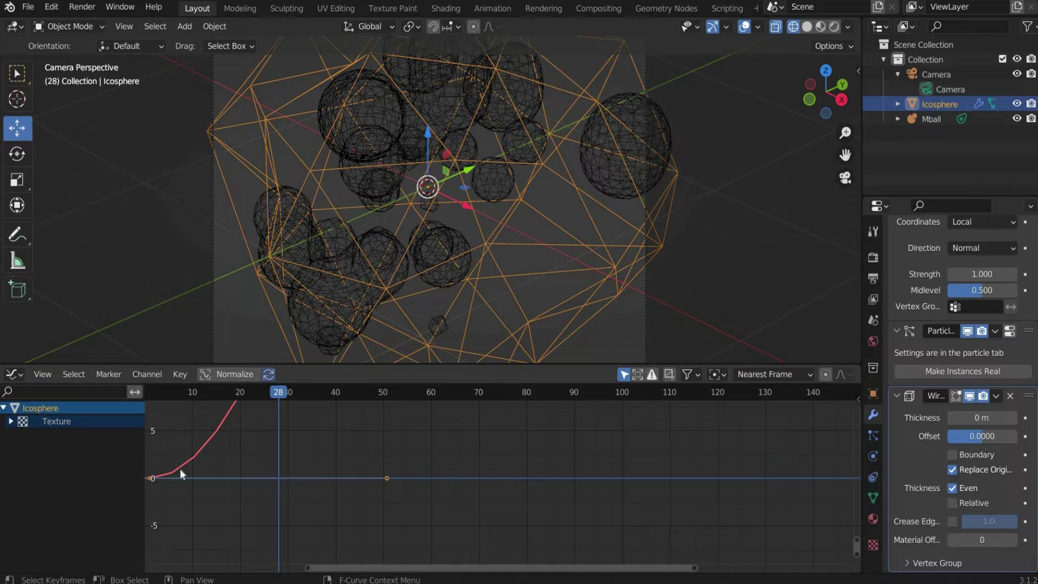
left_click_drag(186, 473, 166, 396)
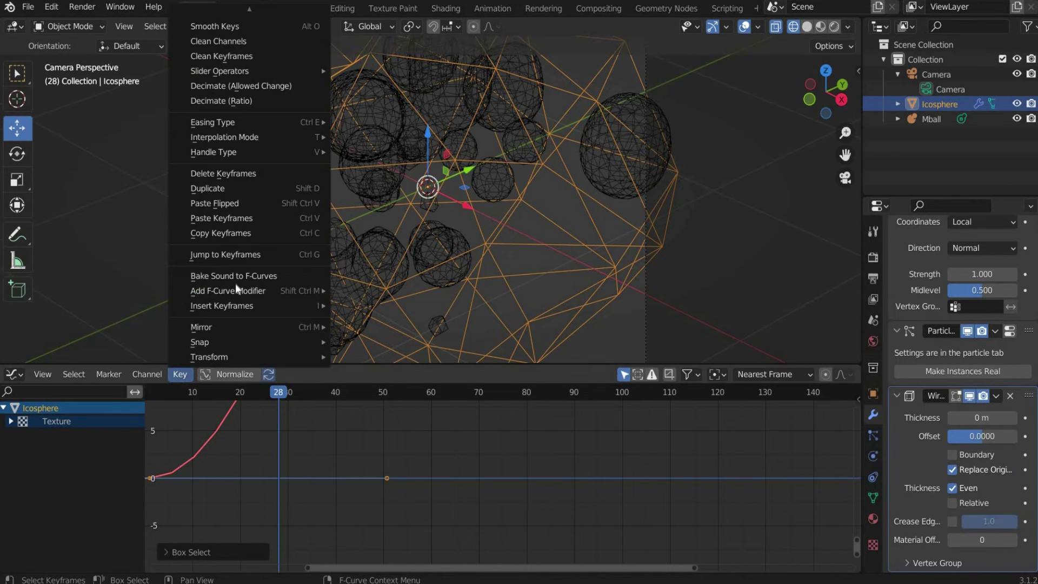
mouse_move(238, 135)
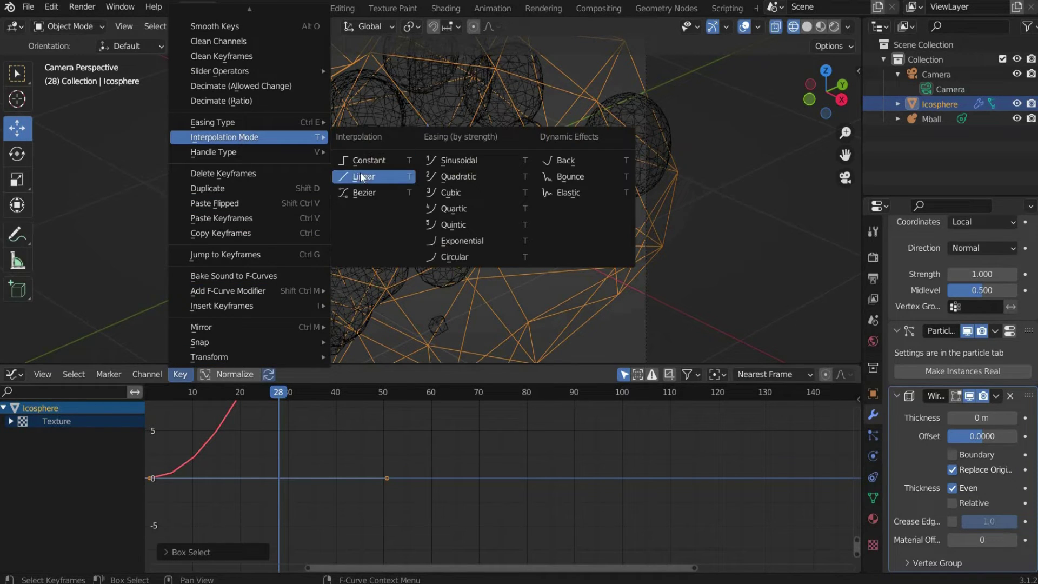
key("Return")
left_click(13, 374)
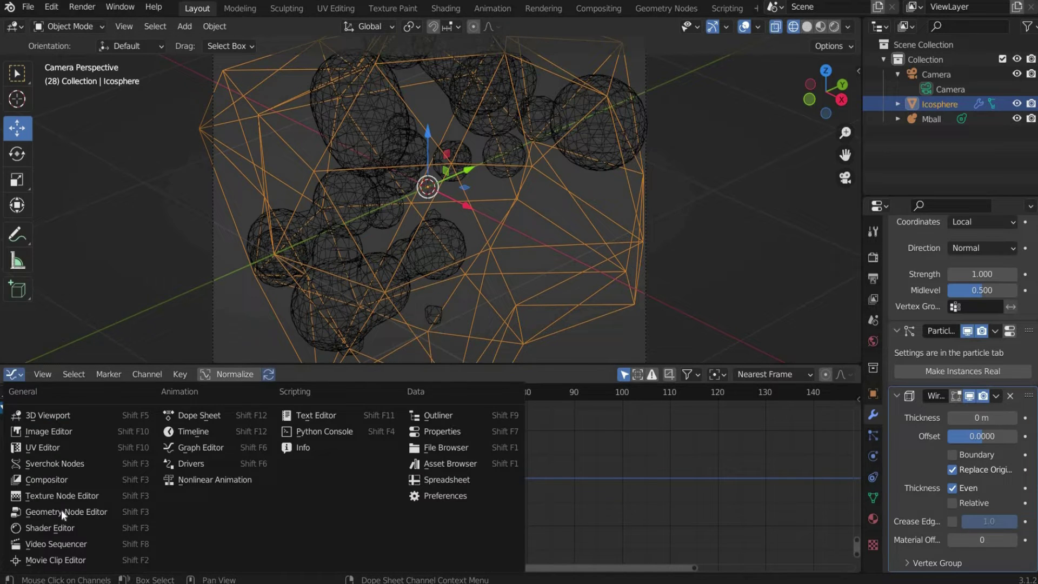
Restore the timeline as a thin strip and split the 3D view into two side-by-side views.
left_click(200, 405)
left_click_drag(200, 365, 200, 509)
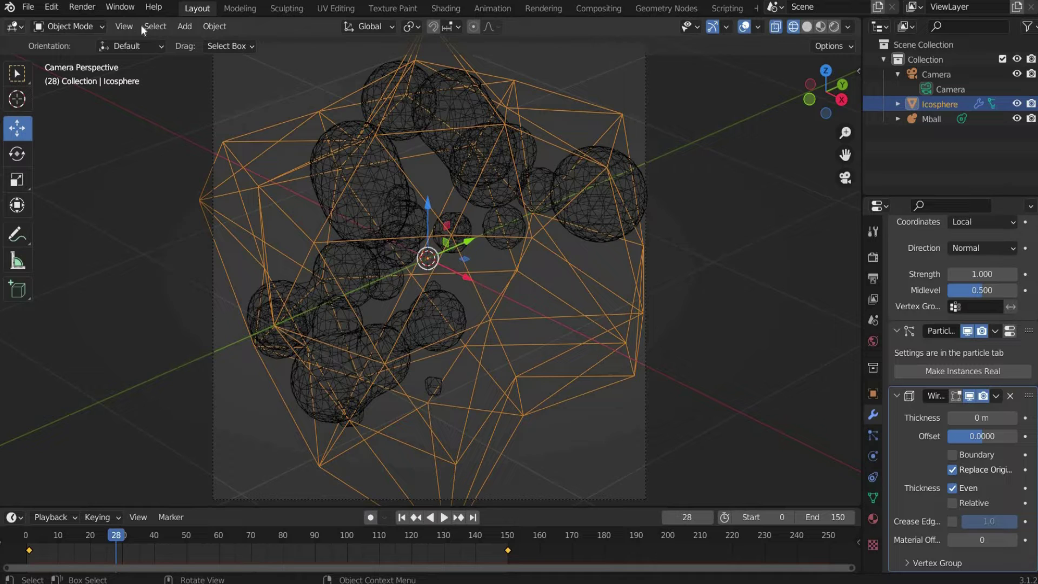
left_click_drag(4, 24, 490, 33)
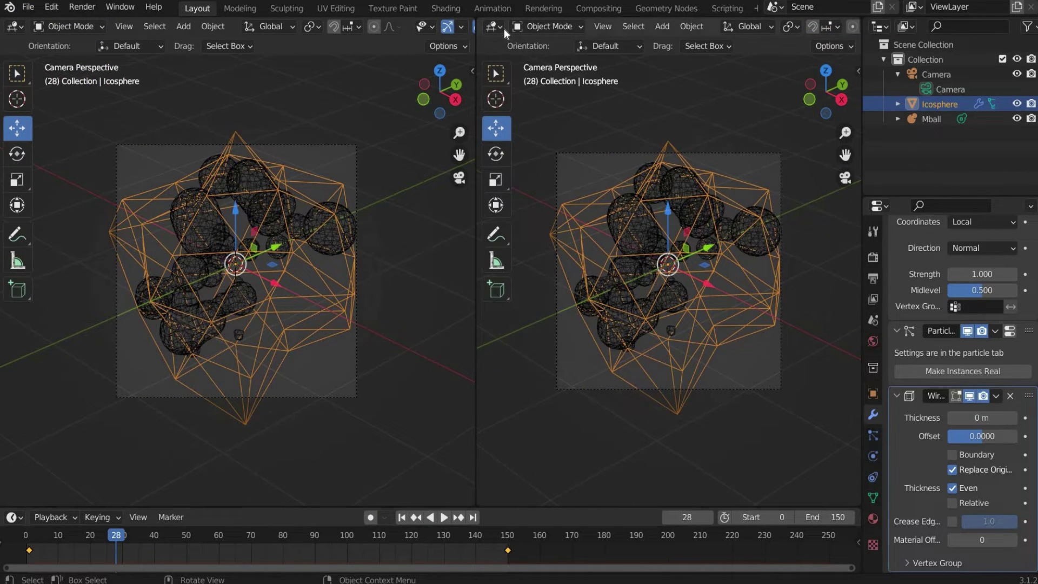
Make the second view a sidebar-free Shader Editor and set the viewport to Rendered shading.
left_click(496, 27)
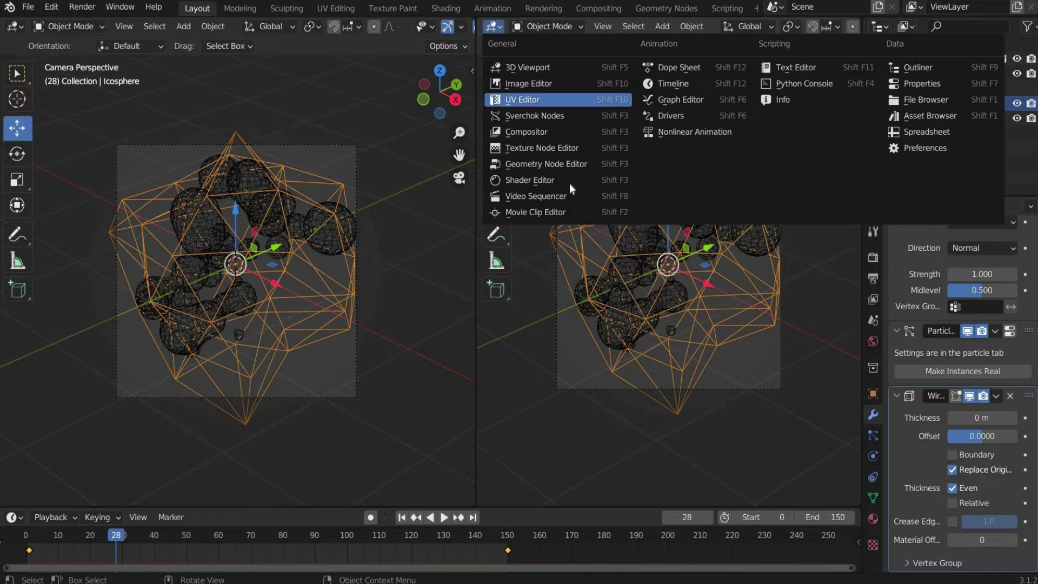
left_click(540, 180)
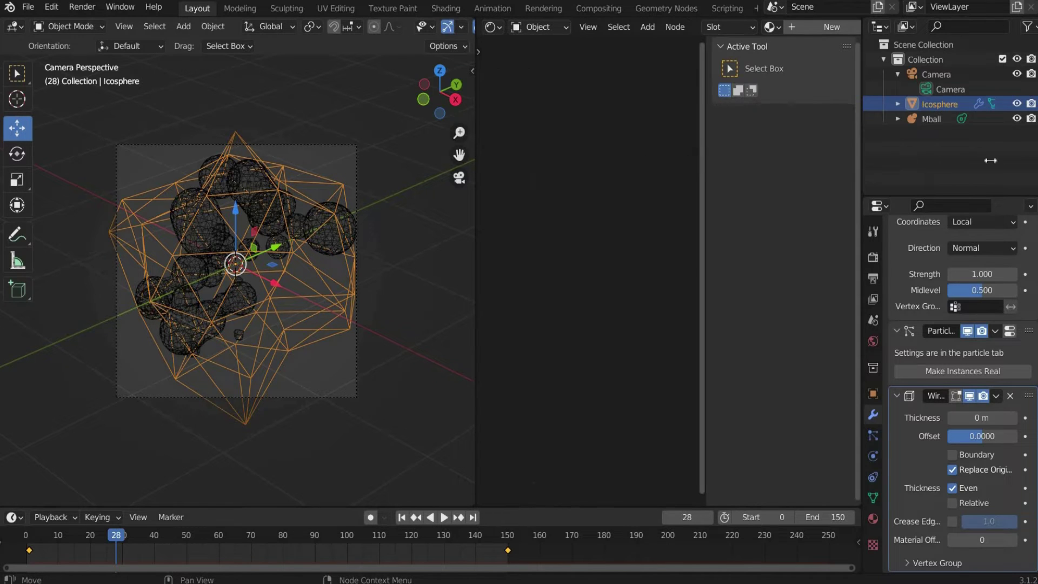
key("n")
left_click_drag(475, 230, 695, 229)
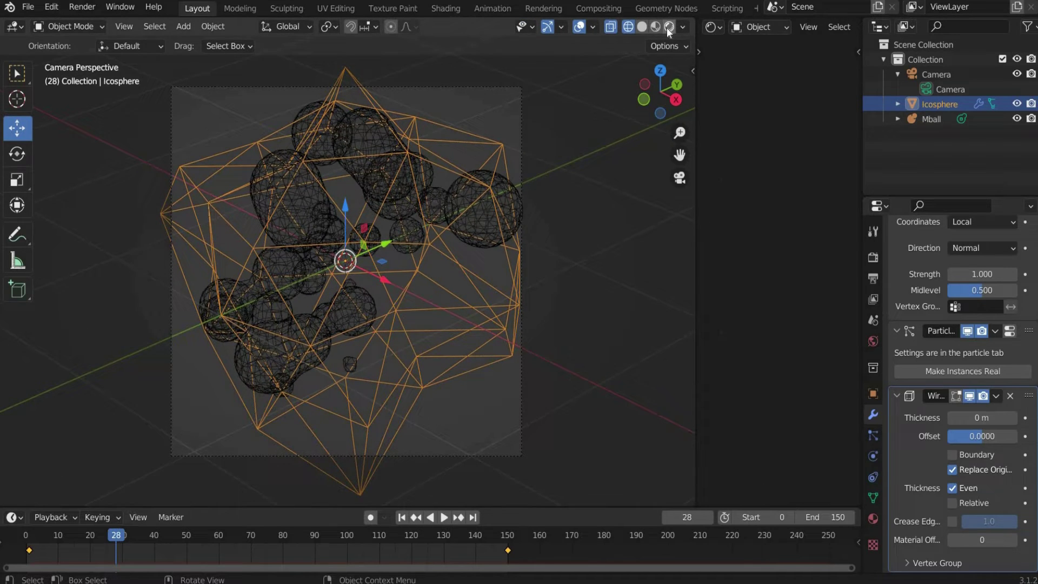
left_click(668, 27)
left_click_drag(697, 162, 436, 162)
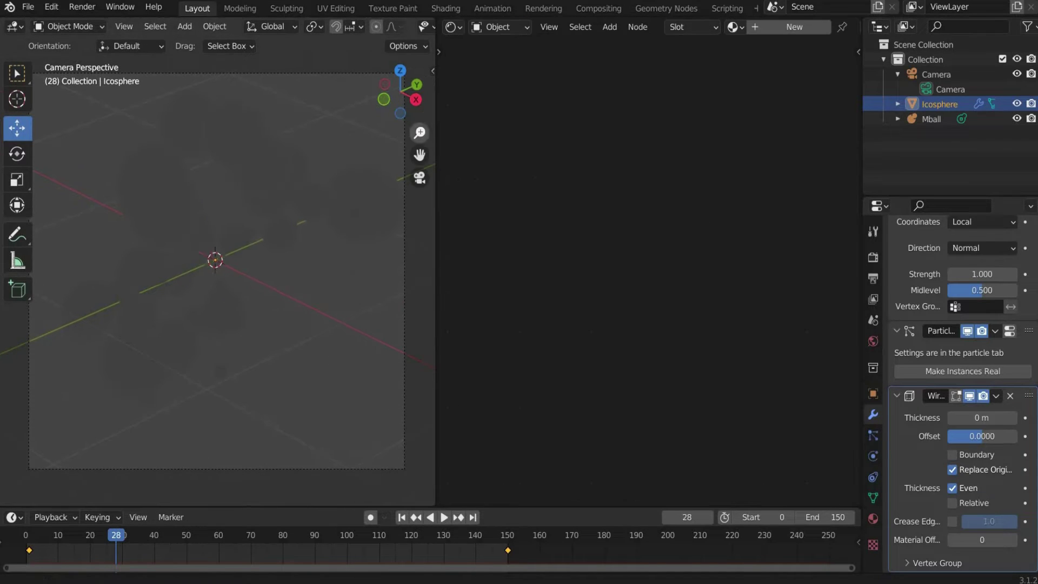
Select the Mball object and create a new material, Material.001, for it.
left_click(914, 119)
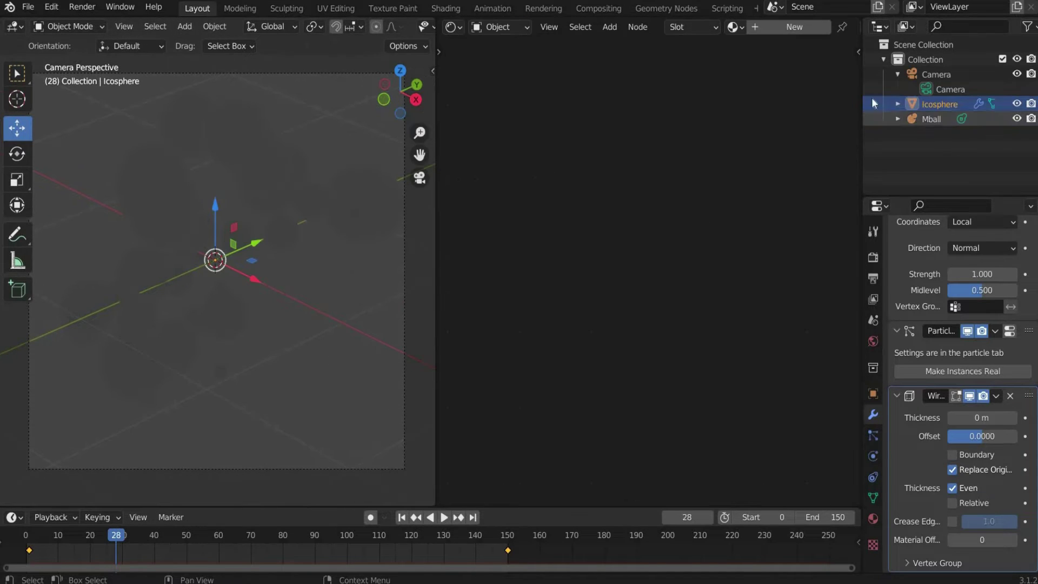
left_click(773, 29)
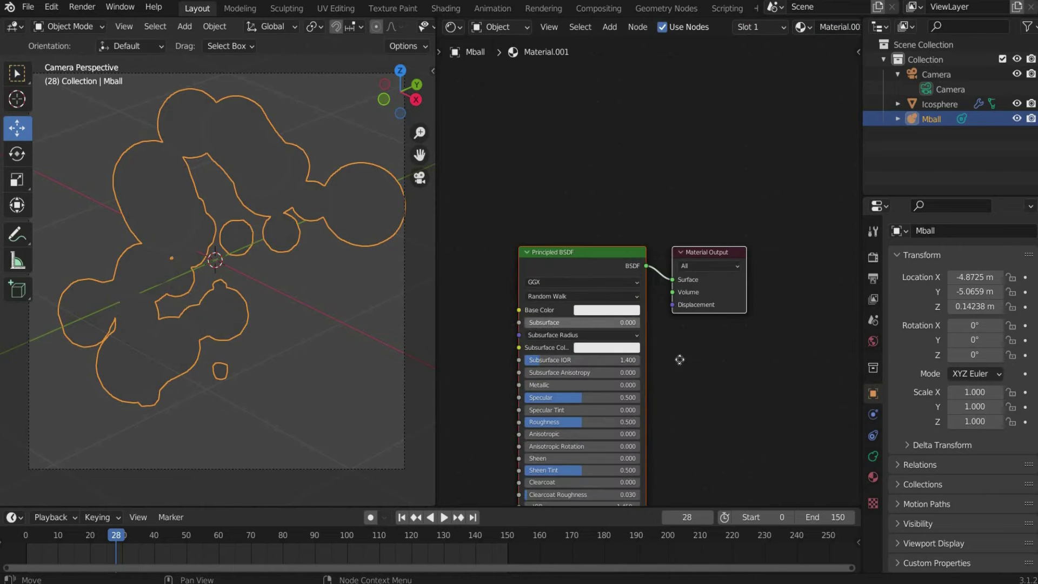
scroll(680, 360, "up", 2)
scroll(623, 210, "down", 6, "shift")
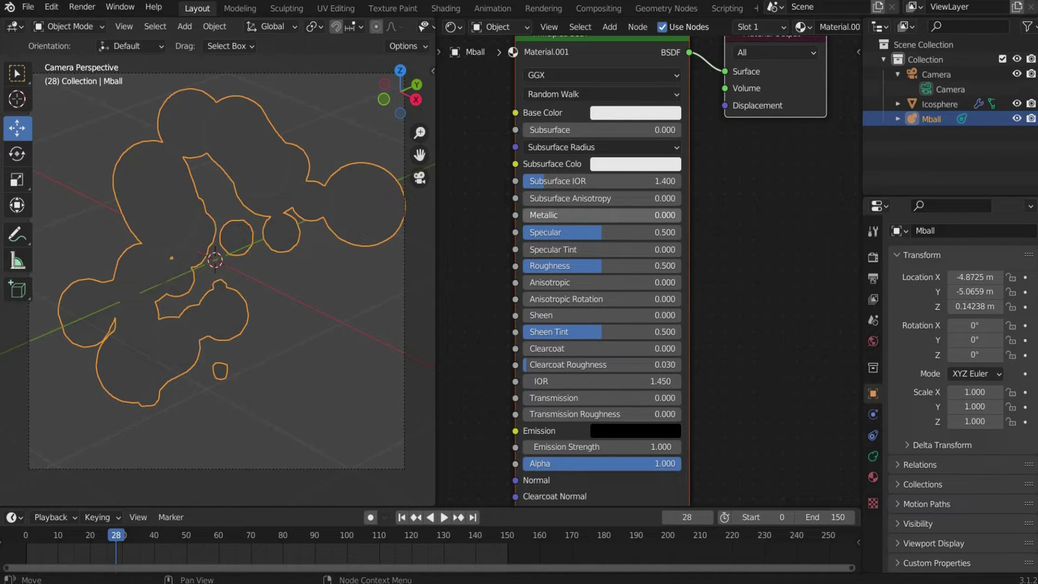
Set the material's Metallic to 1.000 and Roughness to 0.000 for a mirror finish.
left_click(622, 215)
type("1")
key("Return")
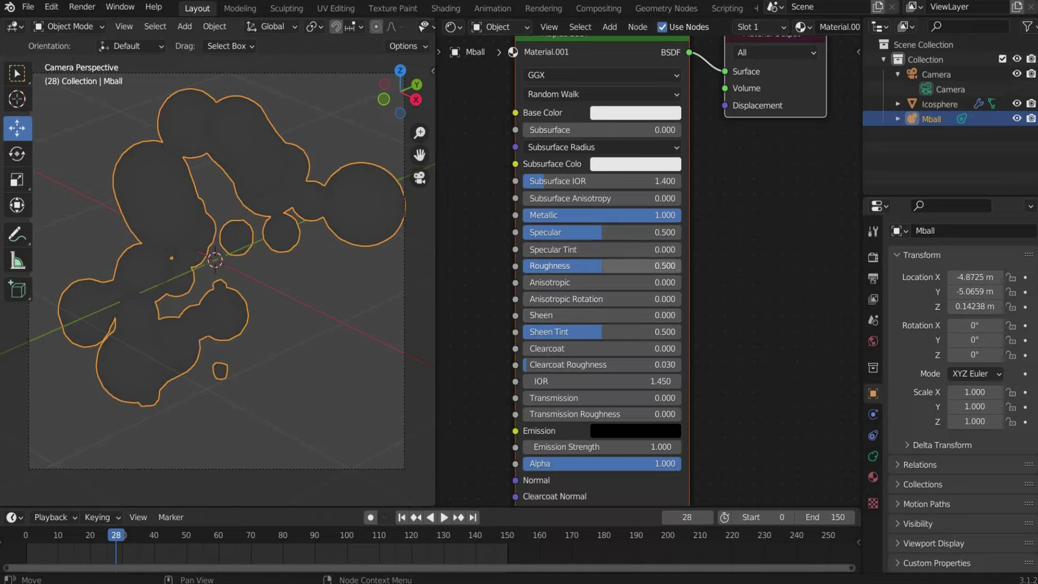
left_click_drag(595, 265, 522, 265)
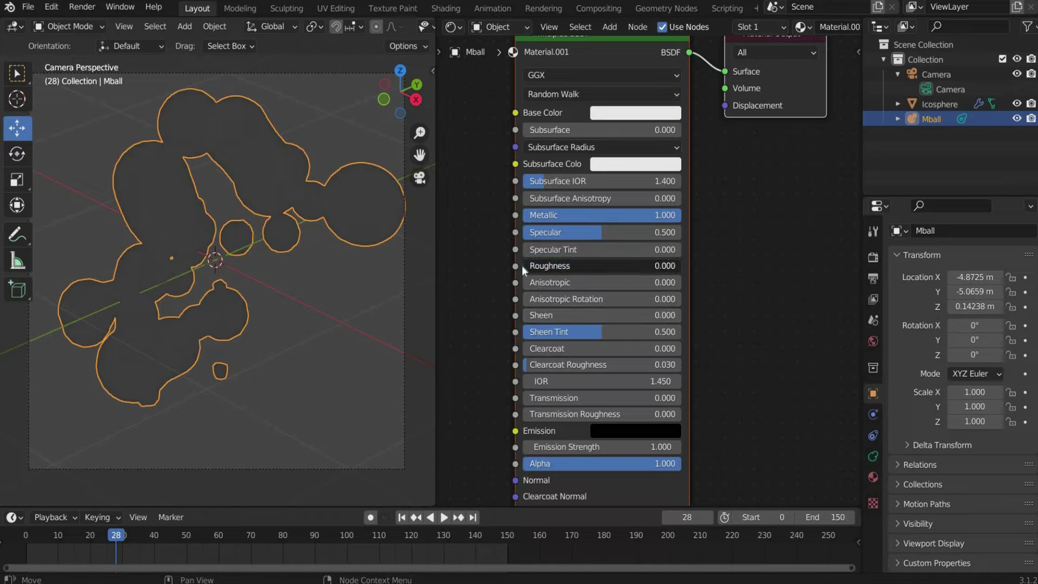
Switch the Shader Editor to the World nodes and add an Environment Texture node.
left_click(508, 27)
left_click(513, 53)
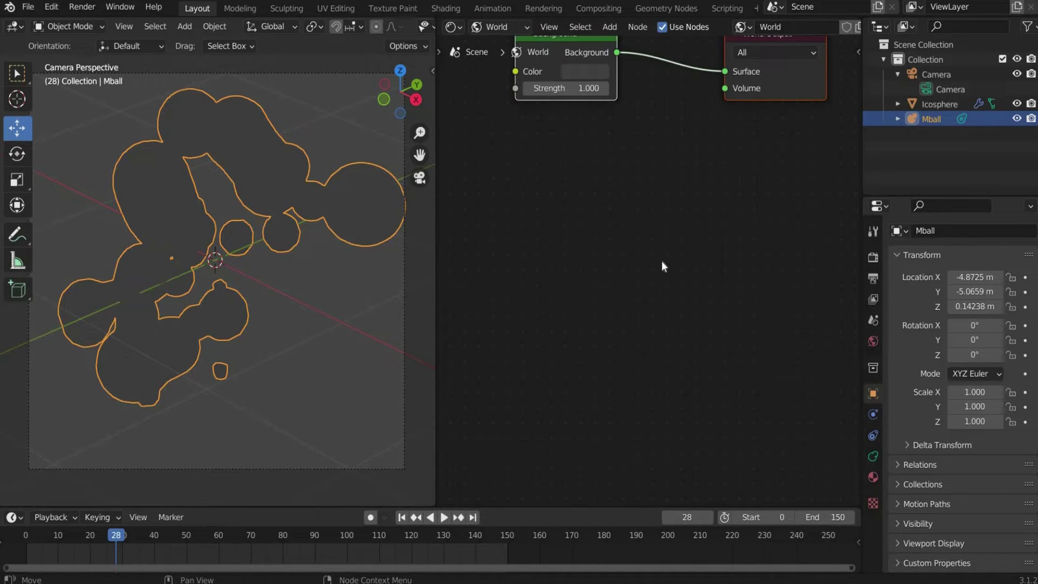
key("Home")
left_click(609, 27)
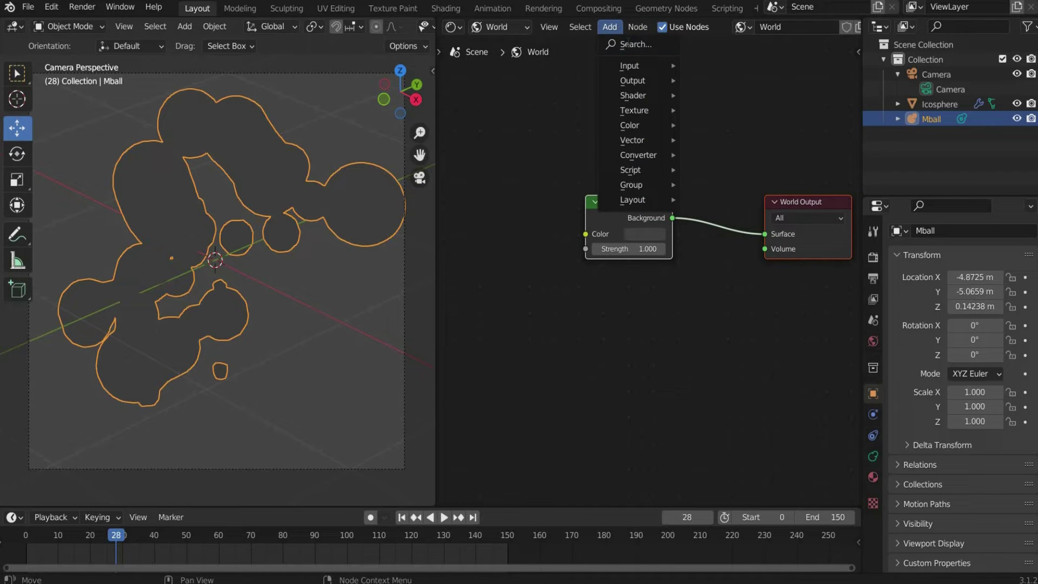
left_click(627, 44)
type("envio")
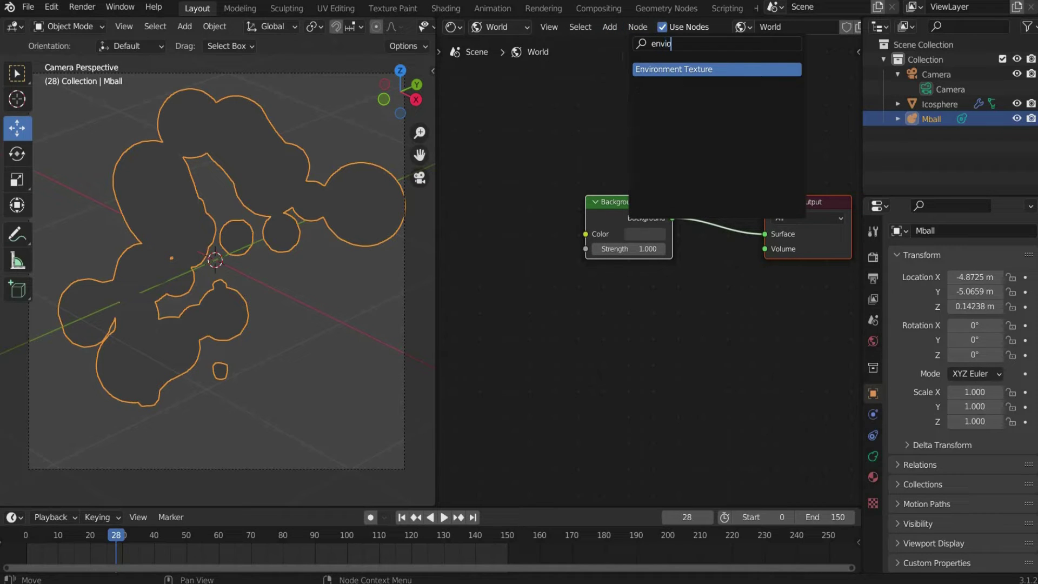
left_click(647, 69)
left_click(475, 104)
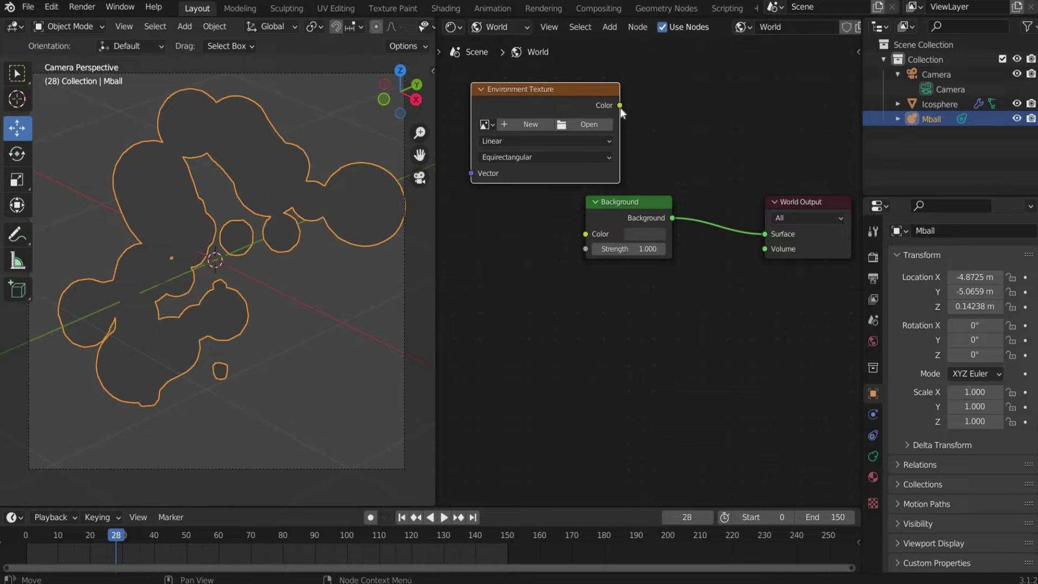
Link the Environment Texture to the Background colour and load the kloofendal_48d_partly_cloudy_puresky image.
left_click_drag(620, 105, 585, 234)
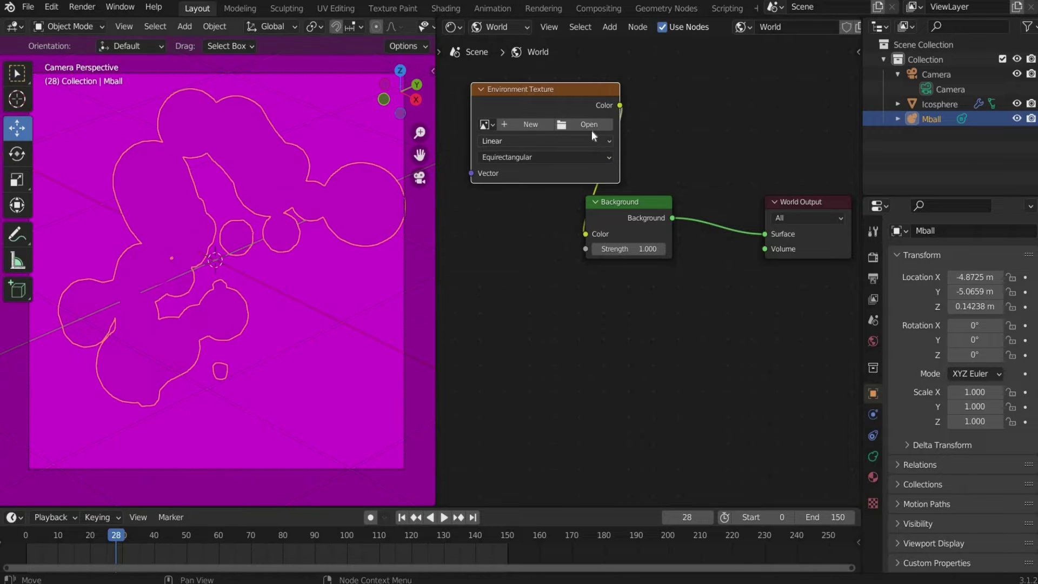
left_click(591, 130)
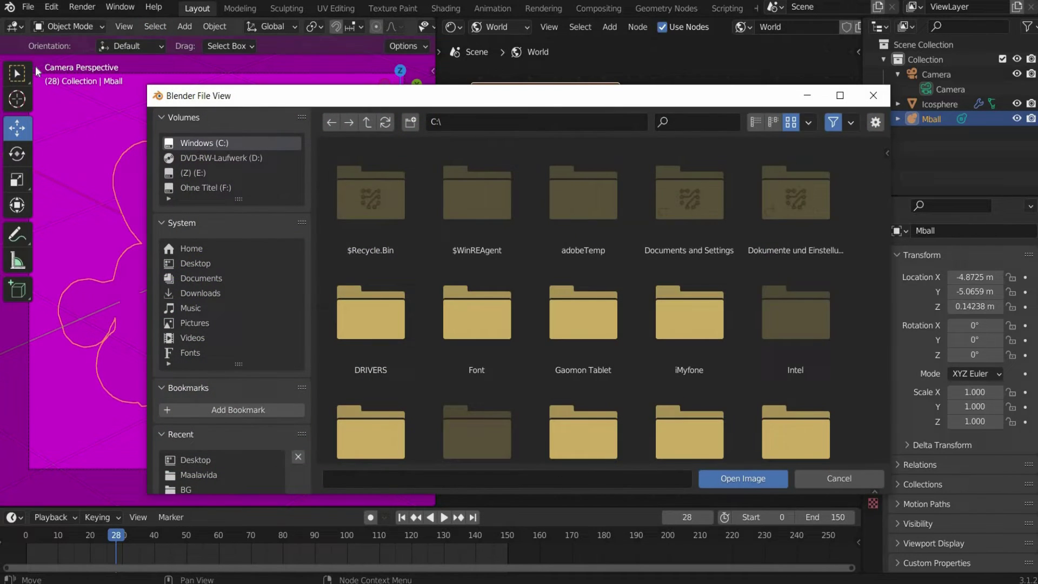
left_click(195, 264)
double_click(348, 277)
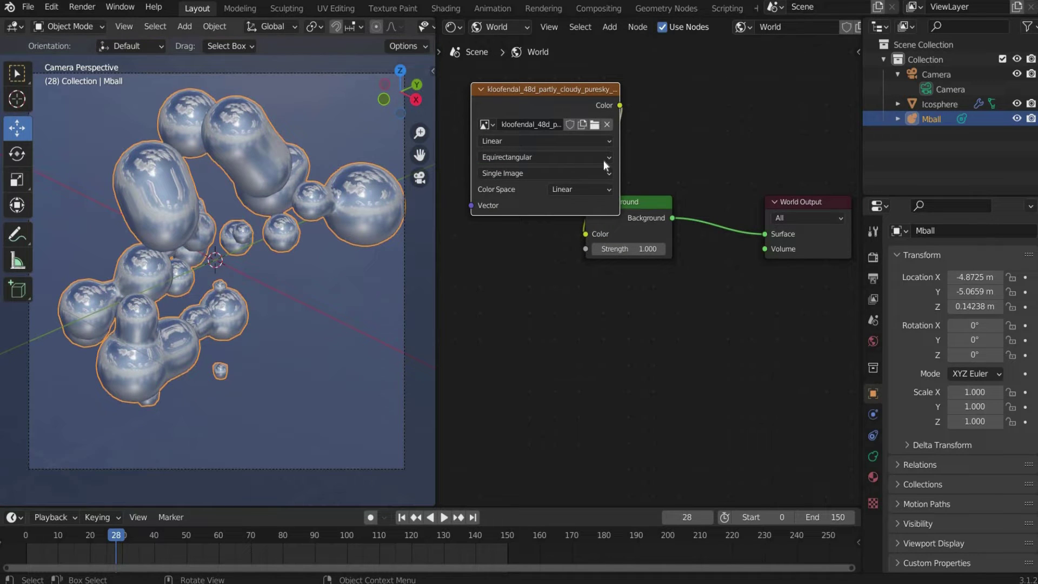
Insert a Hue/Saturation node between the sky image and the world Background.
left_click(609, 27)
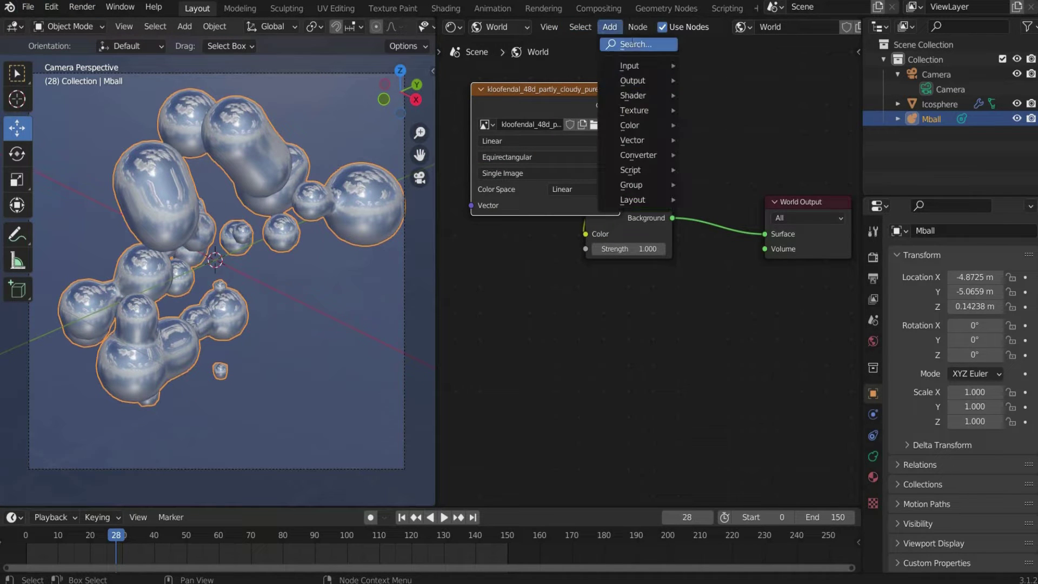
left_click(632, 43)
type("hue")
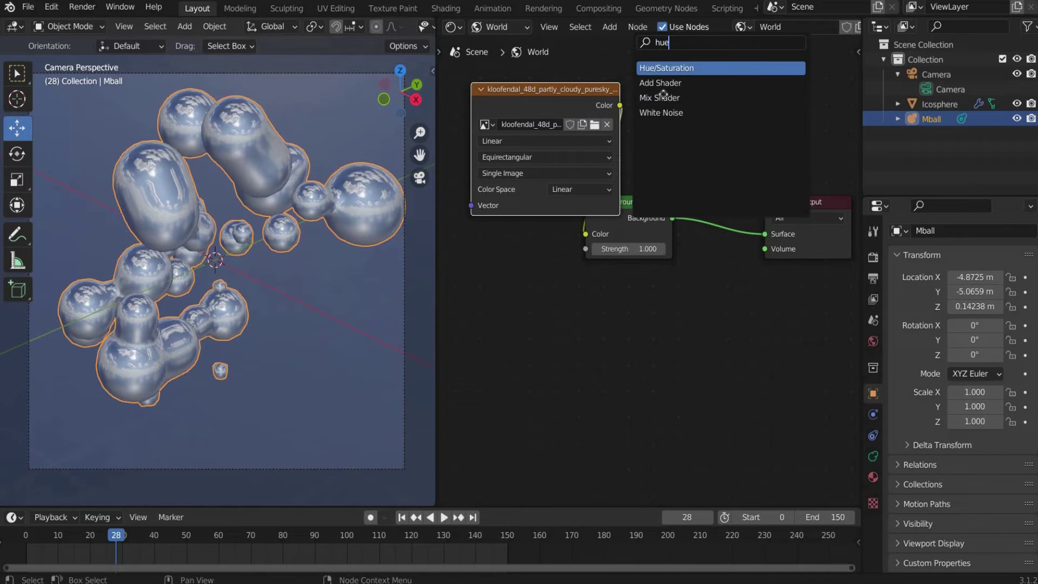
key("Return")
left_click(671, 185)
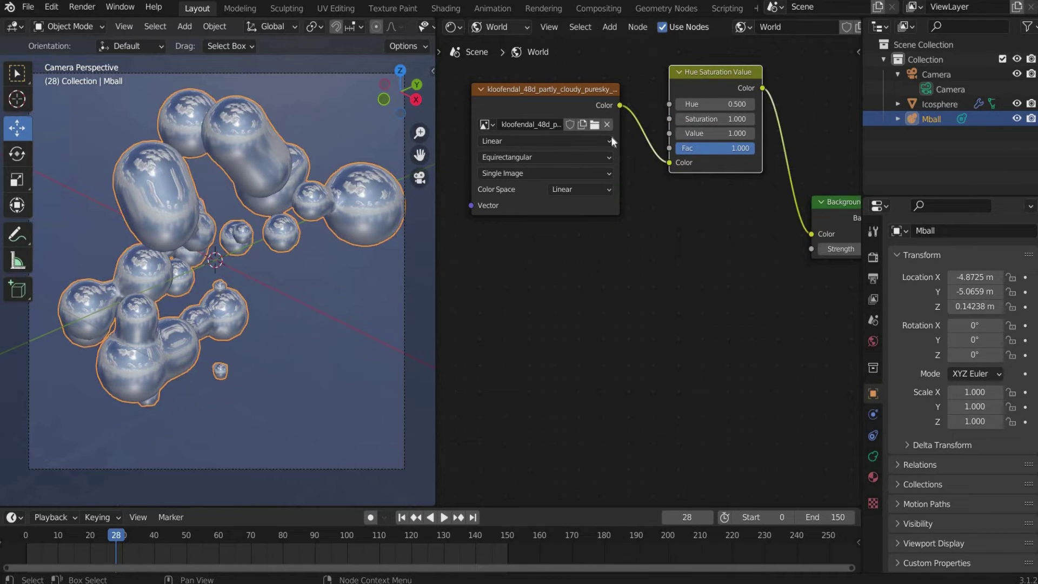
Set Hue to 0.450 and Saturation to 1.200, then widen the 3D viewport.
left_click(725, 103)
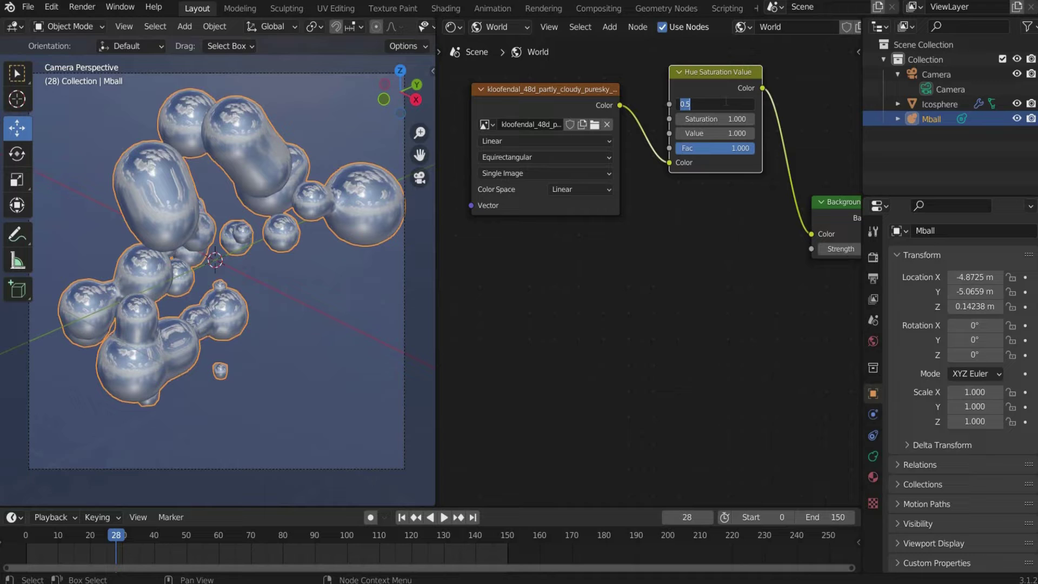
type("0.45")
key("Return")
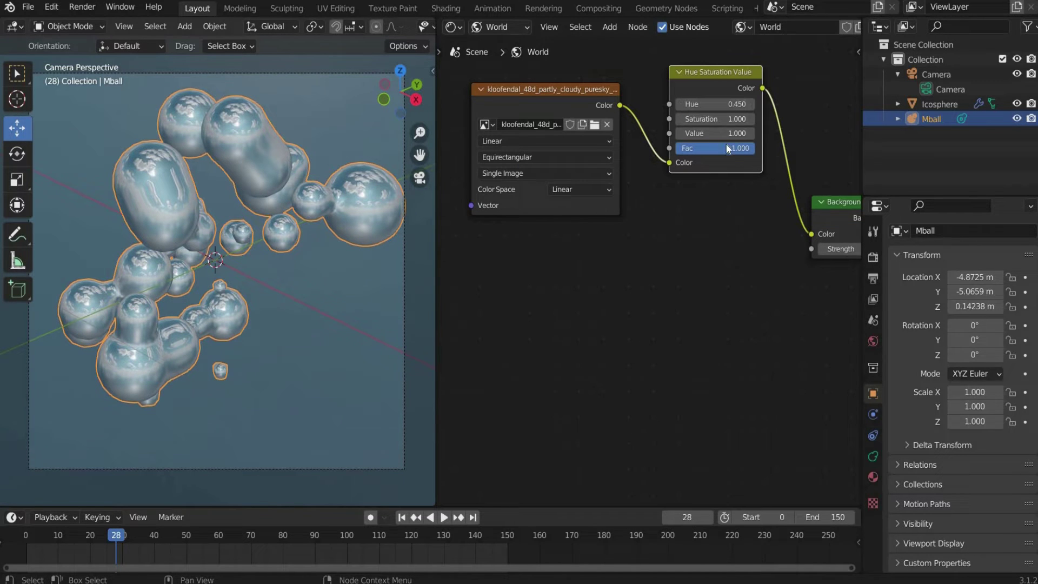
left_click(715, 119)
left_click(689, 119)
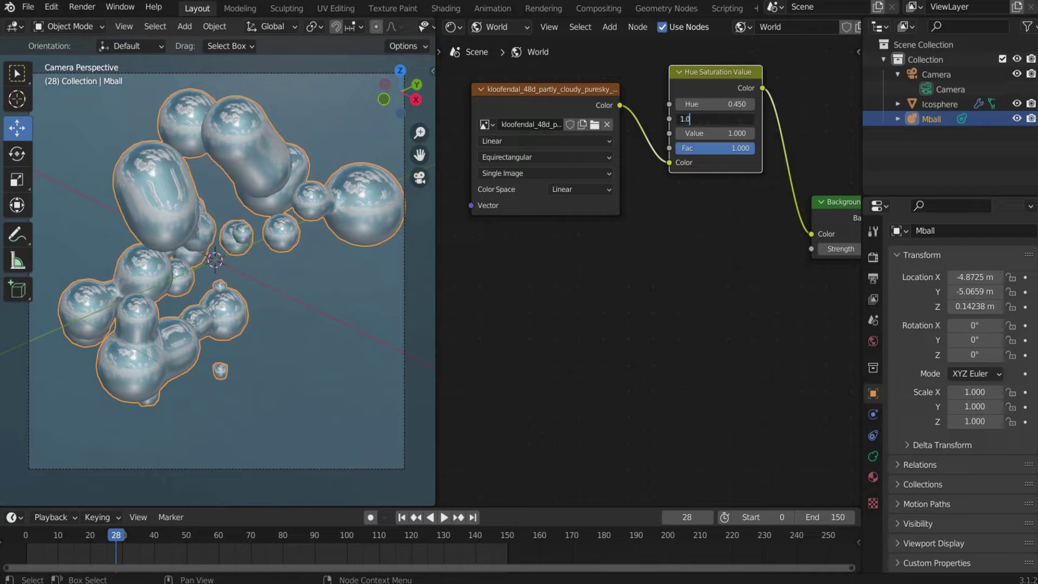
type(".2")
key("Return")
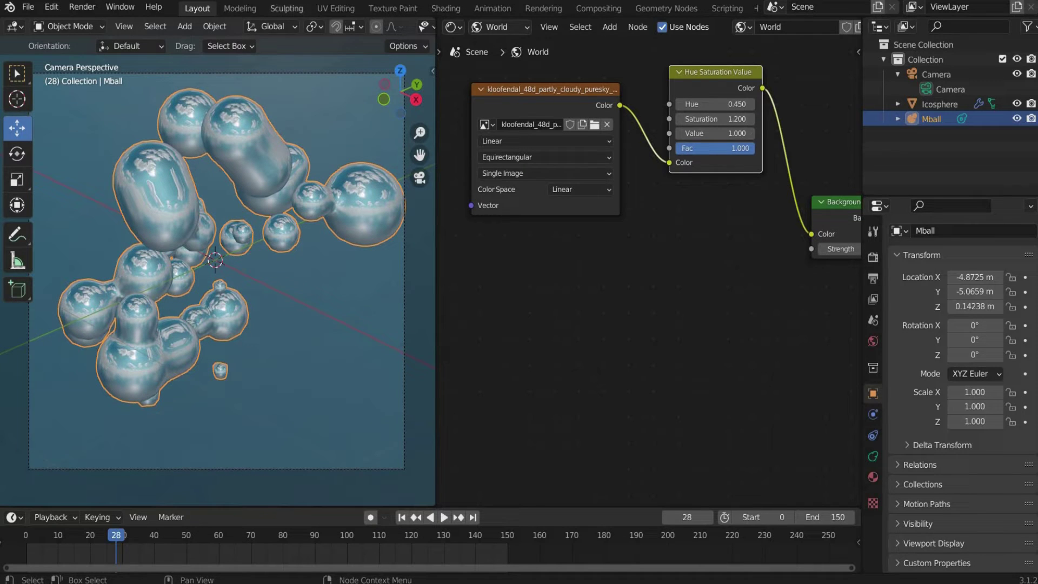
left_click_drag(437, 242, 759, 235)
Add an Area light and move and rotate it beside the large blob.
left_click(183, 26)
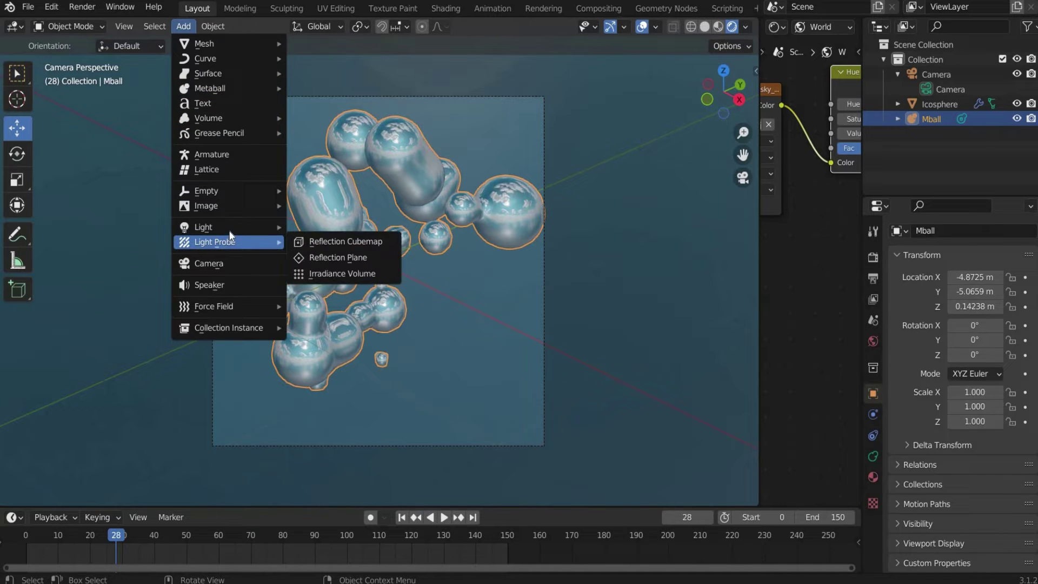
mouse_move(206, 227)
left_click(324, 276)
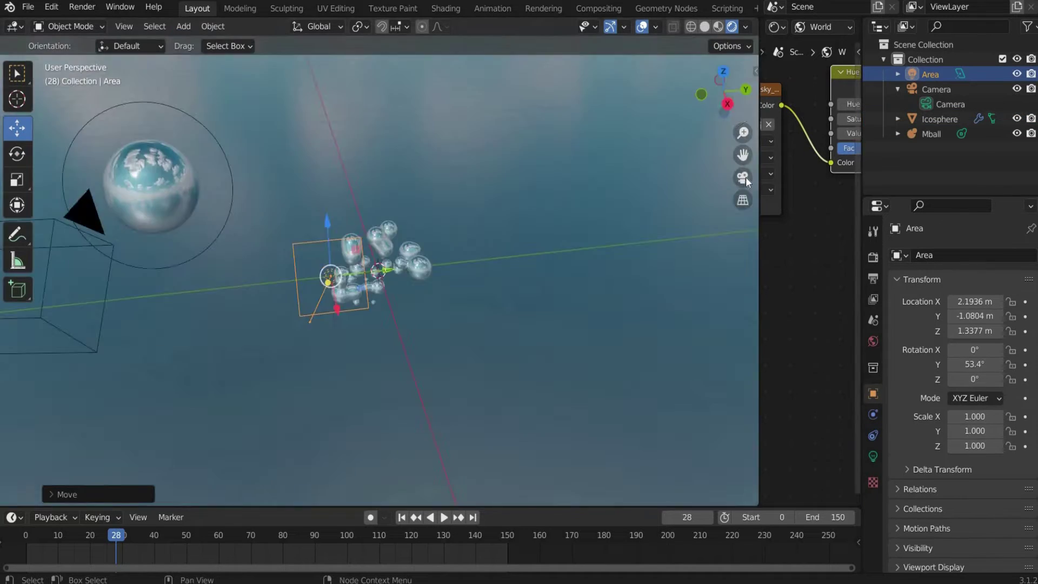
left_click(745, 177)
key("g")
key("x")
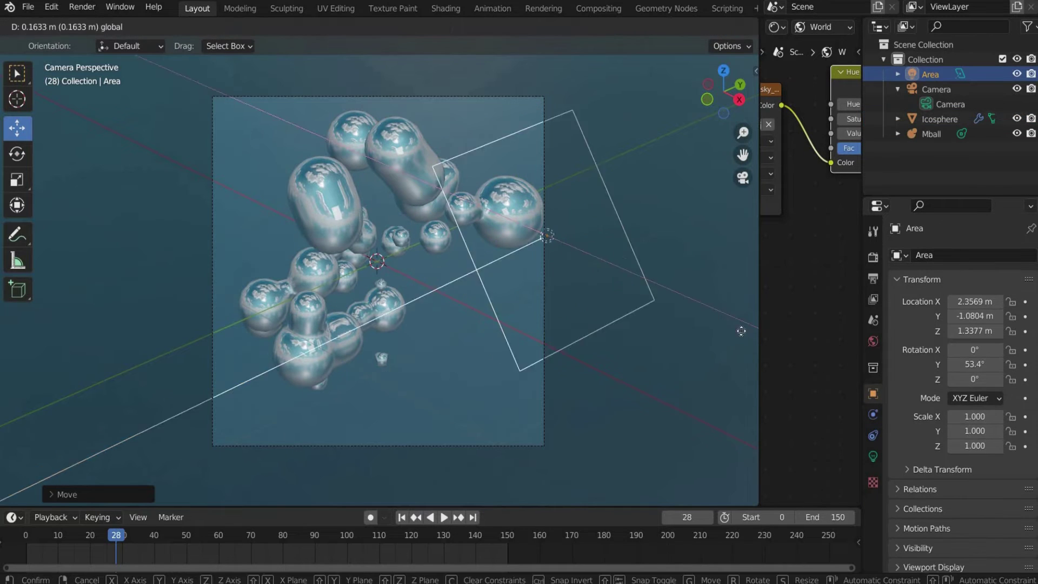
left_click(17, 154)
left_click_drag(703, 265, 730, 324)
left_click_drag(703, 329, 530, 207)
left_click(17, 128)
Set the light to 550 W, change it to a Point light and enlarge its radius.
left_click(872, 456)
left_click(982, 357)
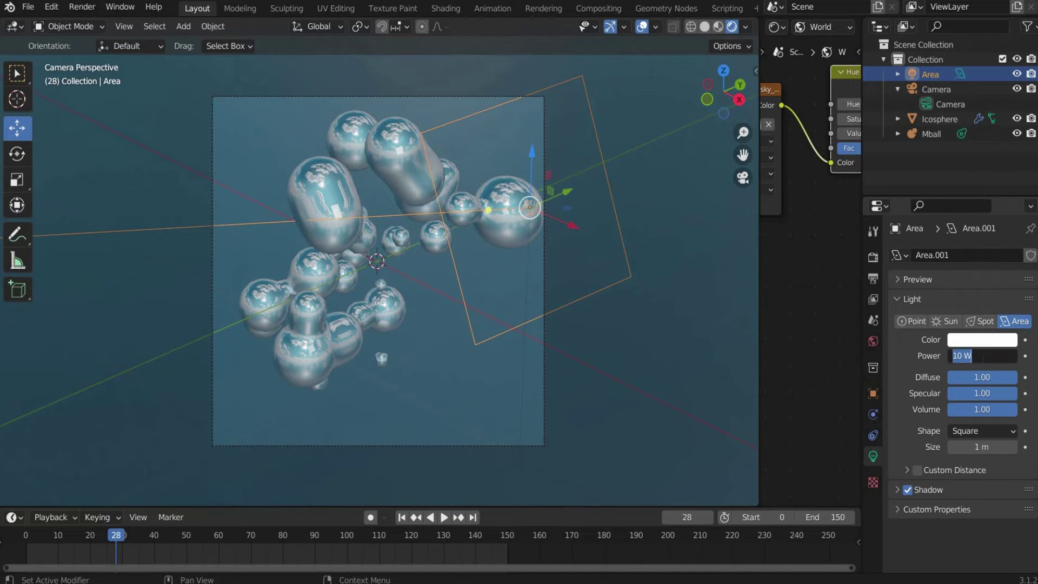
type("550")
key("Return")
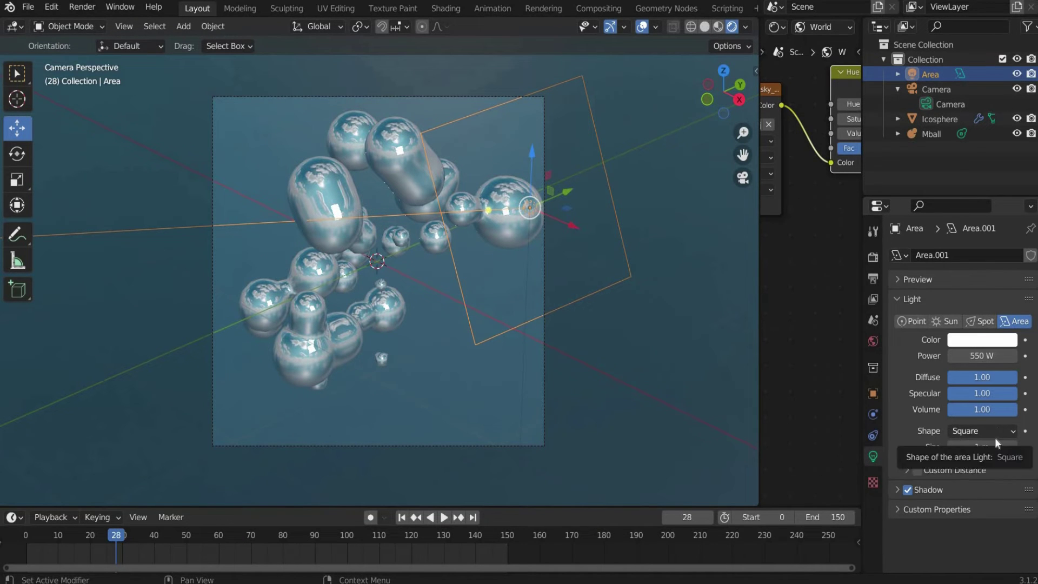
left_click(911, 321)
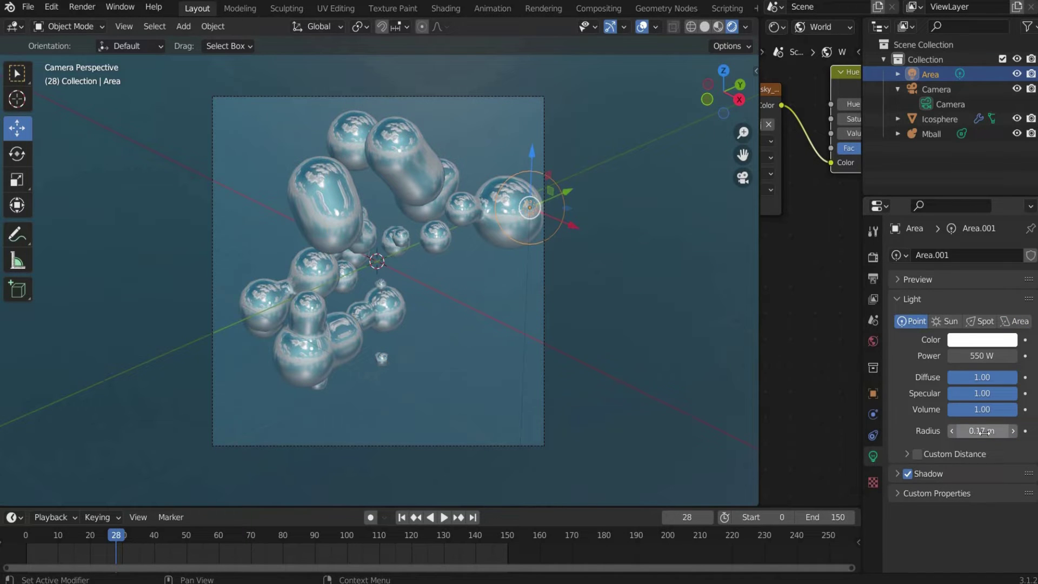
left_click_drag(981, 431, 1009, 431)
left_click(944, 89)
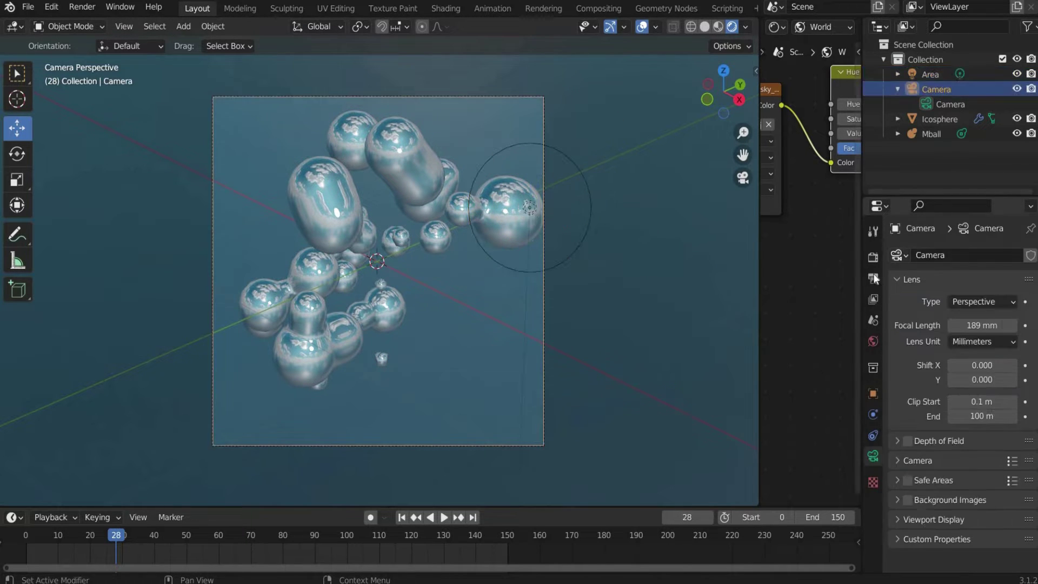
Set the Mball's render resolution to 0.025 m.
left_click(930, 74)
left_click(943, 135)
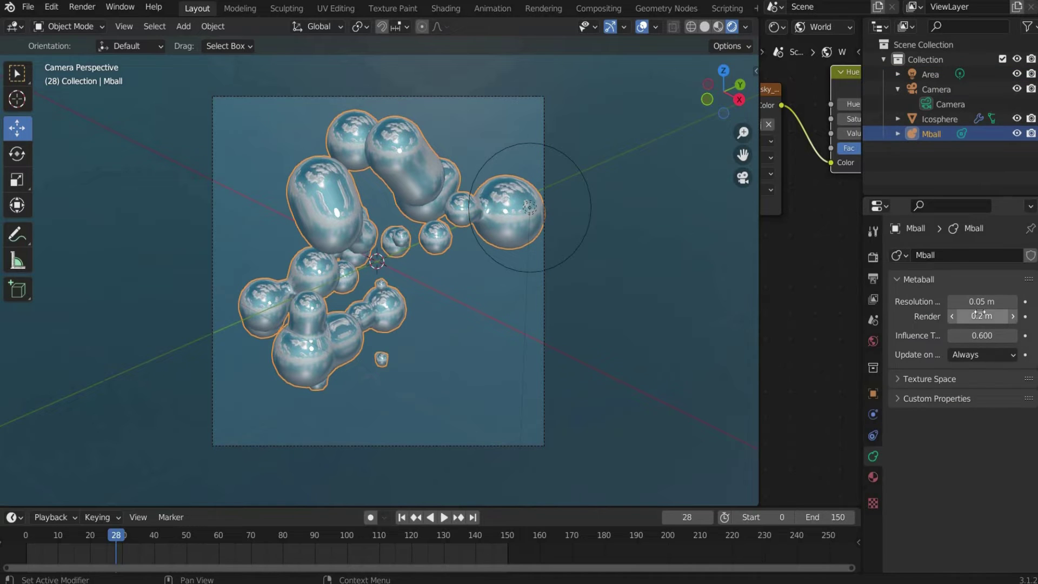
left_click(978, 314)
left_click(984, 314)
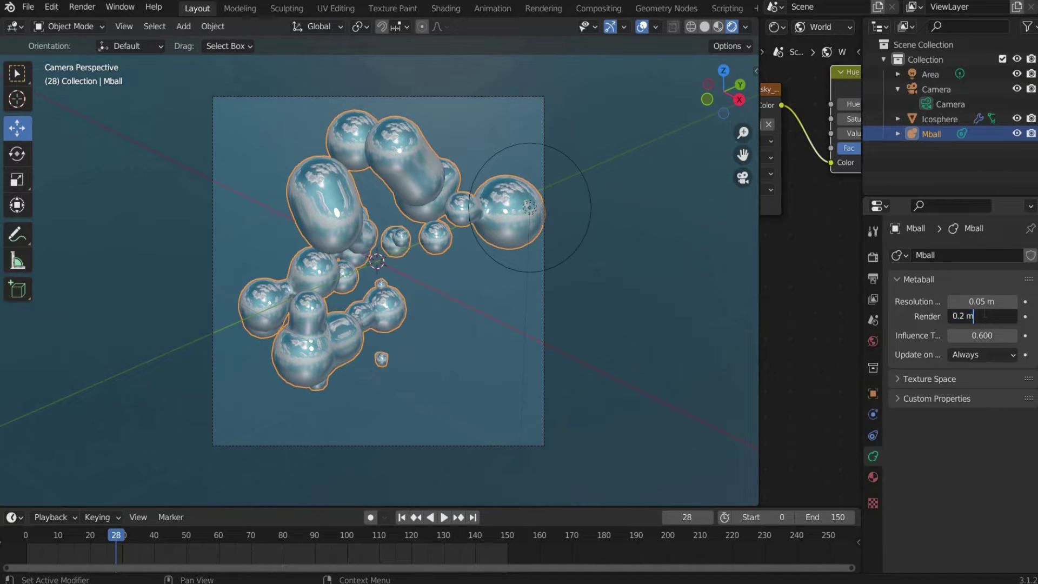
key("BackSpace")
key("BackSpace")
key("BackSpace")
type("025")
key("Return")
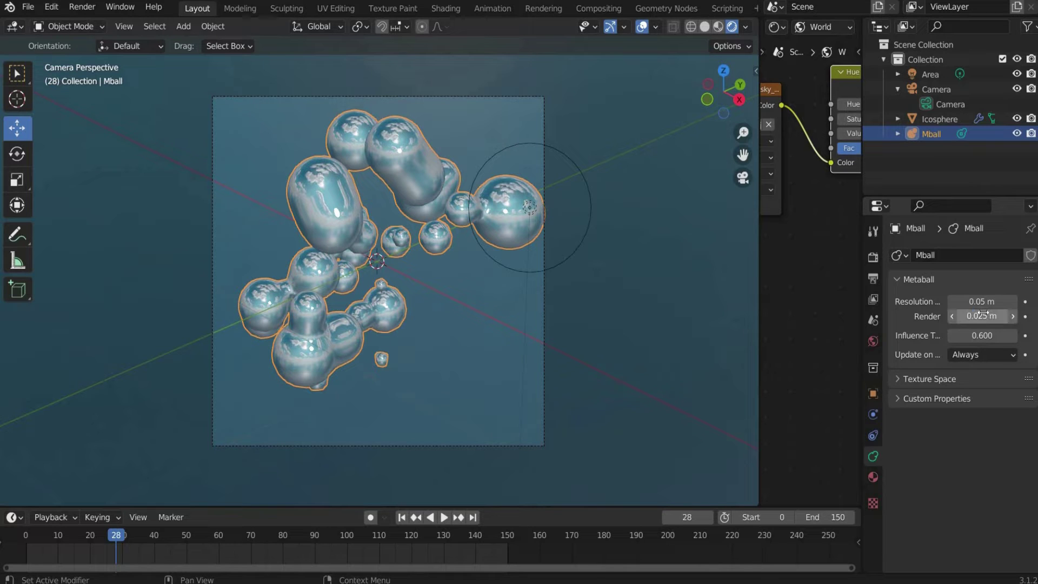
Enable Eevee ambient occlusion with a 0.5 m distance.
left_click(930, 90)
left_click(873, 257)
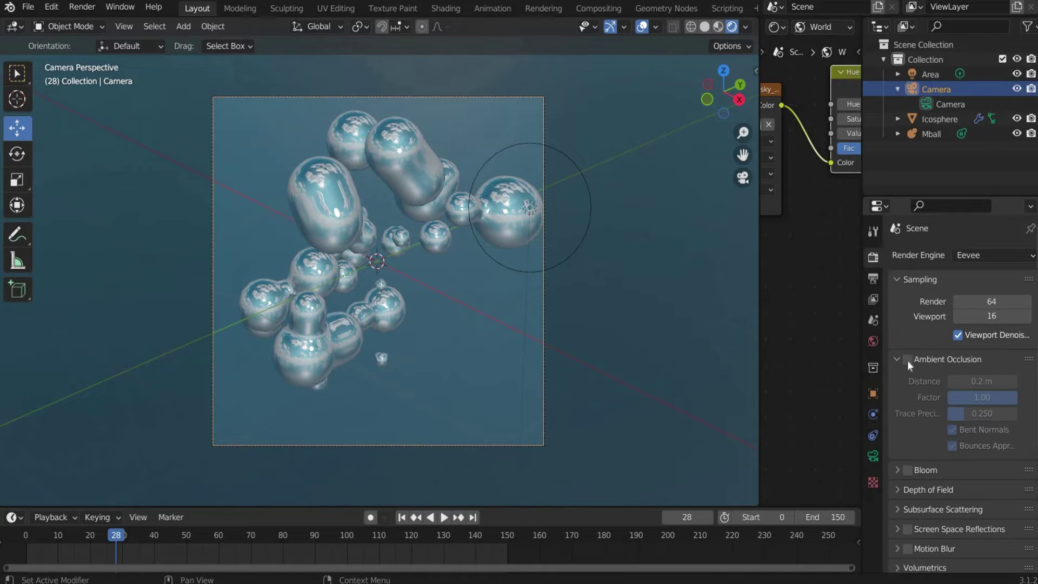
left_click(907, 359)
left_click(962, 381)
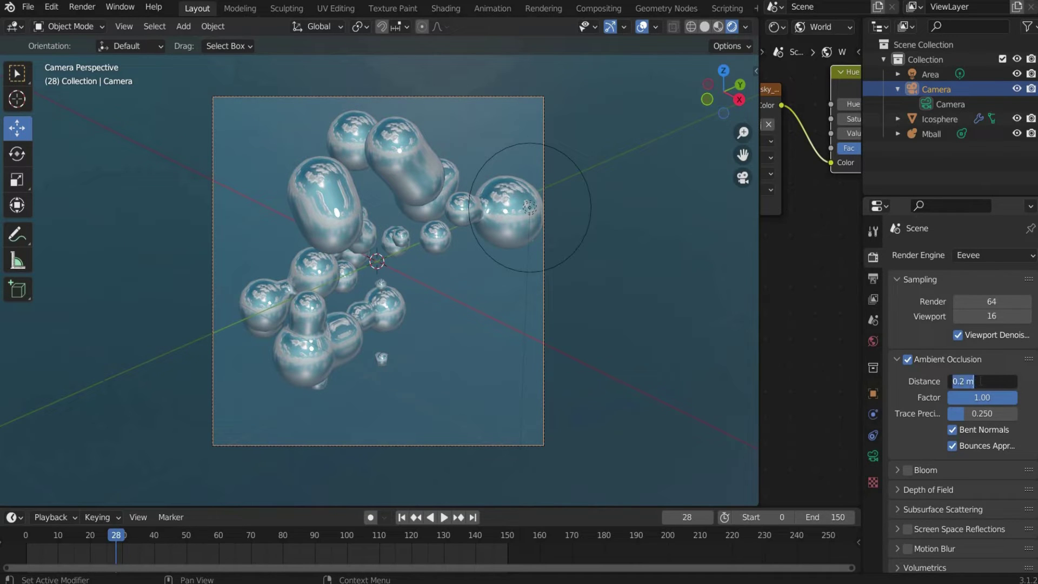
left_click(957, 381)
type("5")
key("Return")
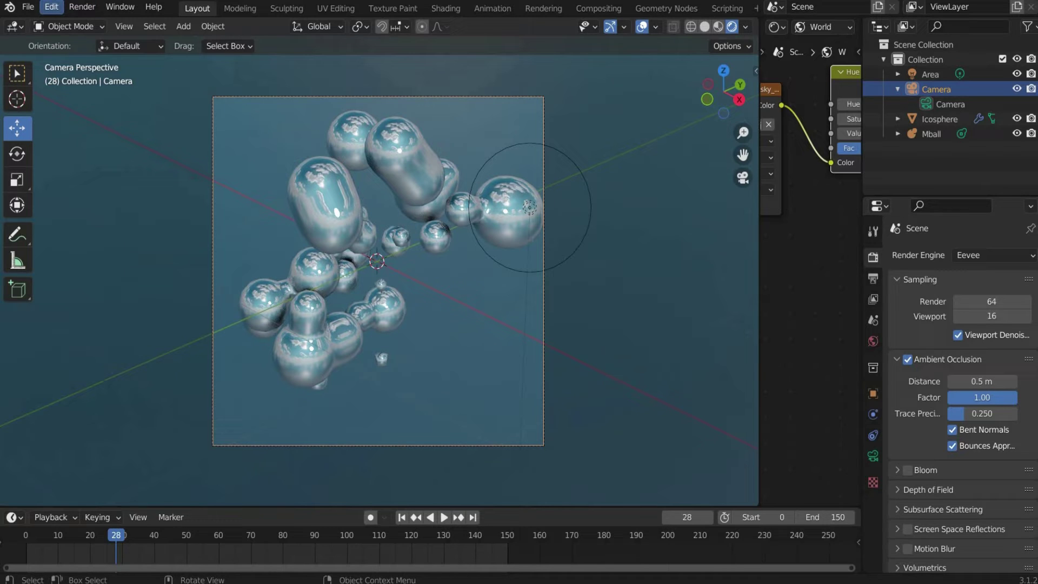
Enable Bloom with threshold 1.7, knee 1.0, radius 3.0 and intensity 0.1.
scroll(907, 433, "down", 2)
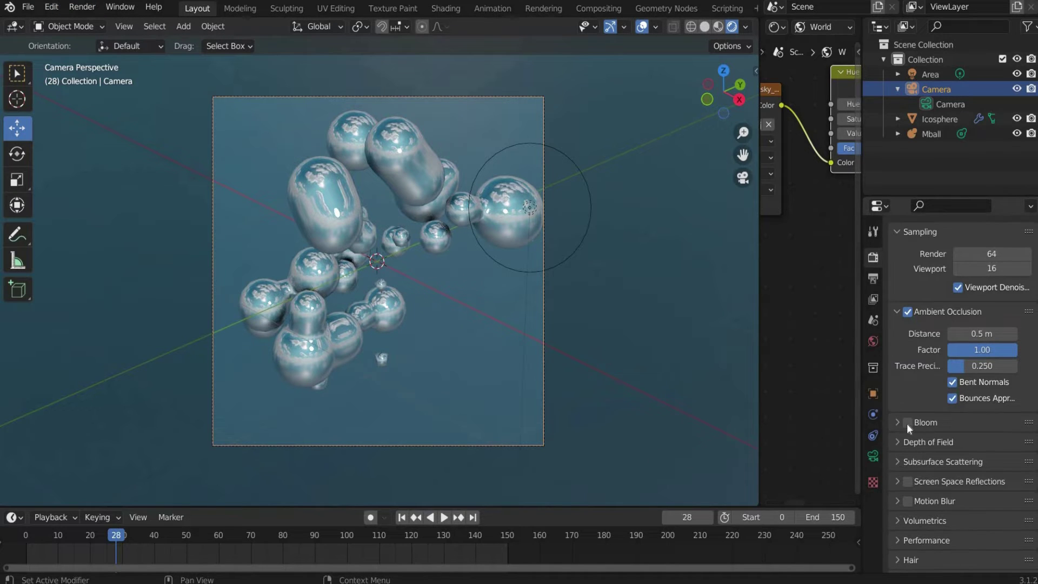
left_click(908, 422)
left_click(896, 421)
scroll(914, 455, "down", 1)
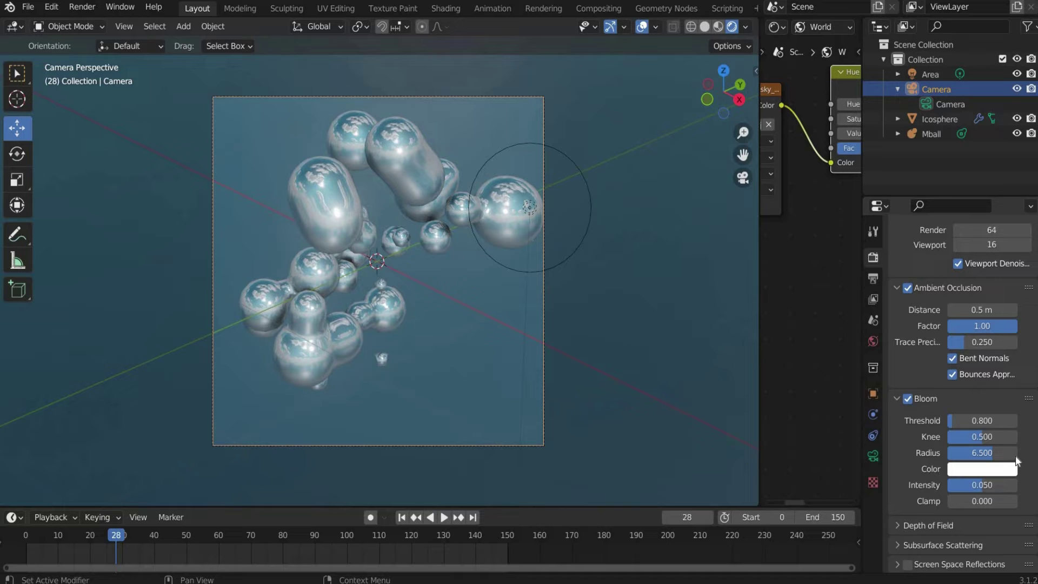
left_click(981, 421)
type("1.7")
key("Return")
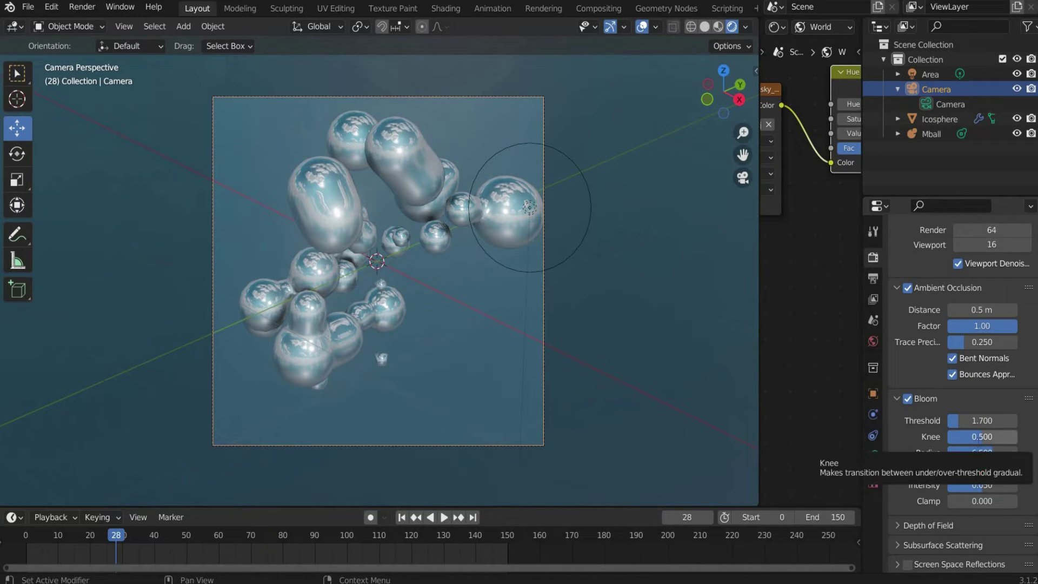
left_click_drag(978, 437, 1016, 437)
left_click(983, 454)
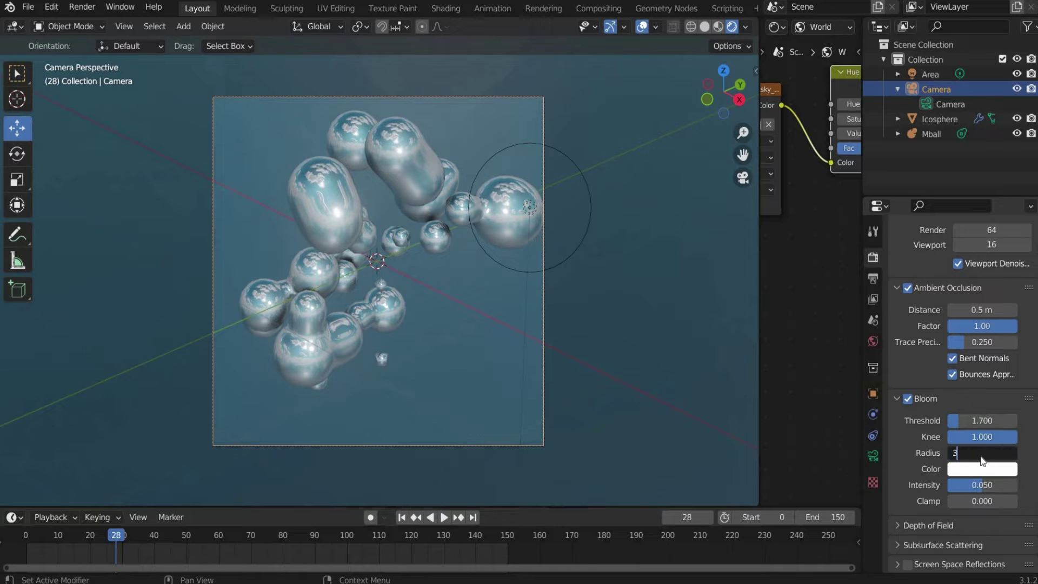
type("3")
key("Return")
left_click(982, 485)
type("0.1")
key("Return")
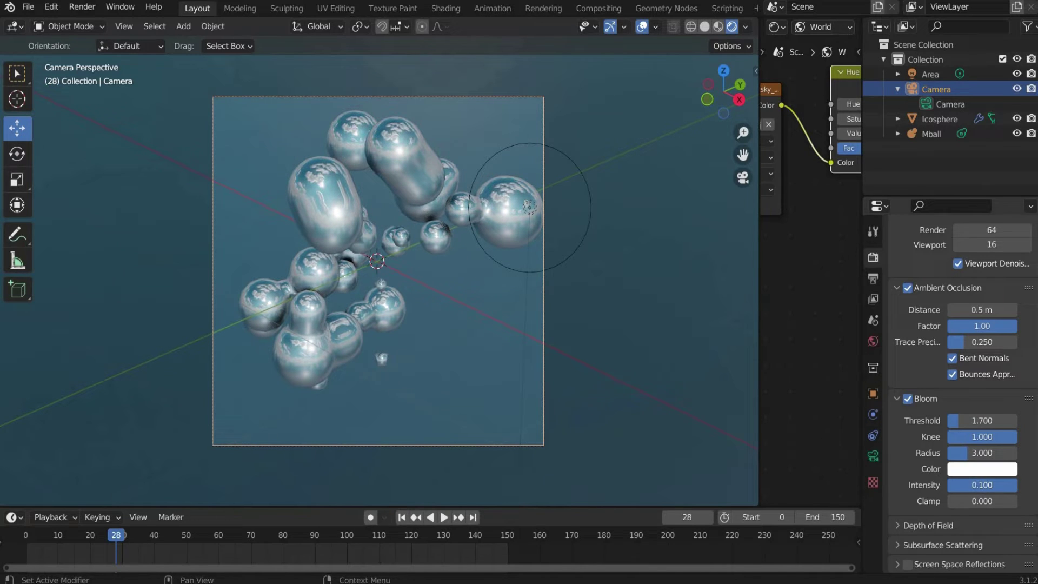
Turn on Screen Space Reflections and Motion Blur, and expand the Film settings.
scroll(896, 425, "down", 2)
scroll(906, 493, "down", 1)
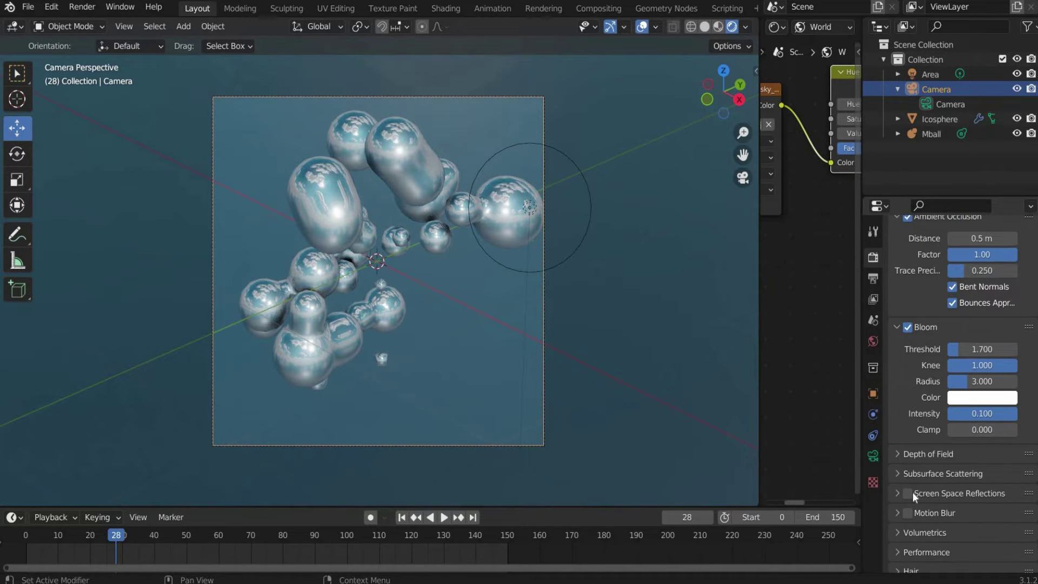
left_click(909, 493)
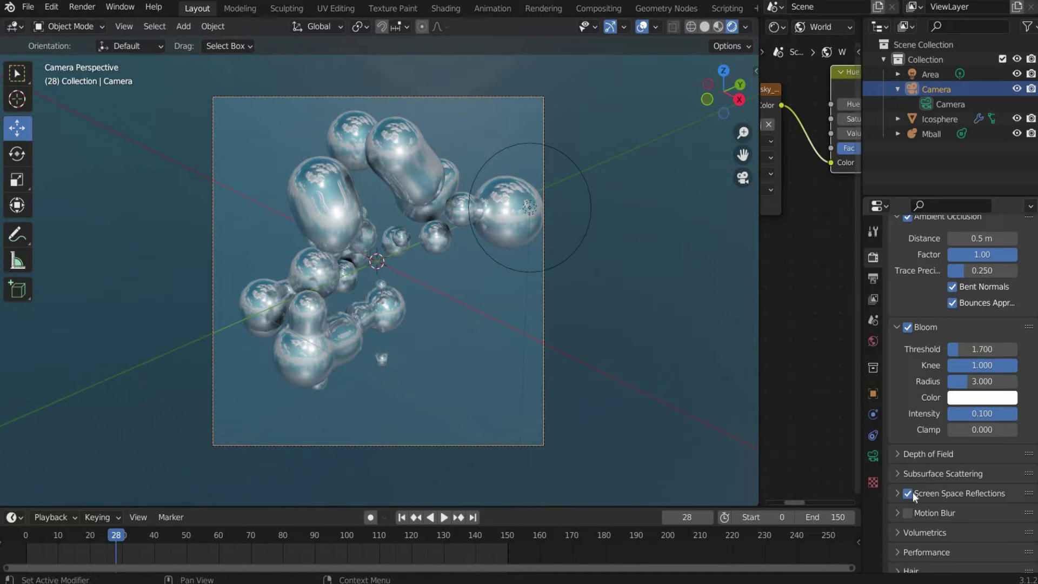
scroll(911, 476, "down", 2)
left_click(908, 464)
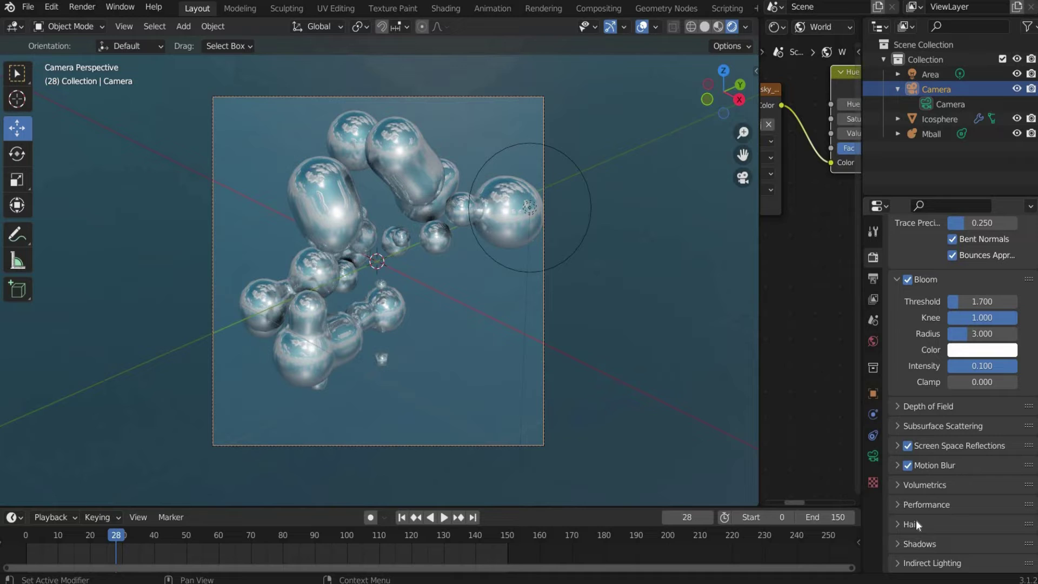
scroll(916, 520, "down", 1)
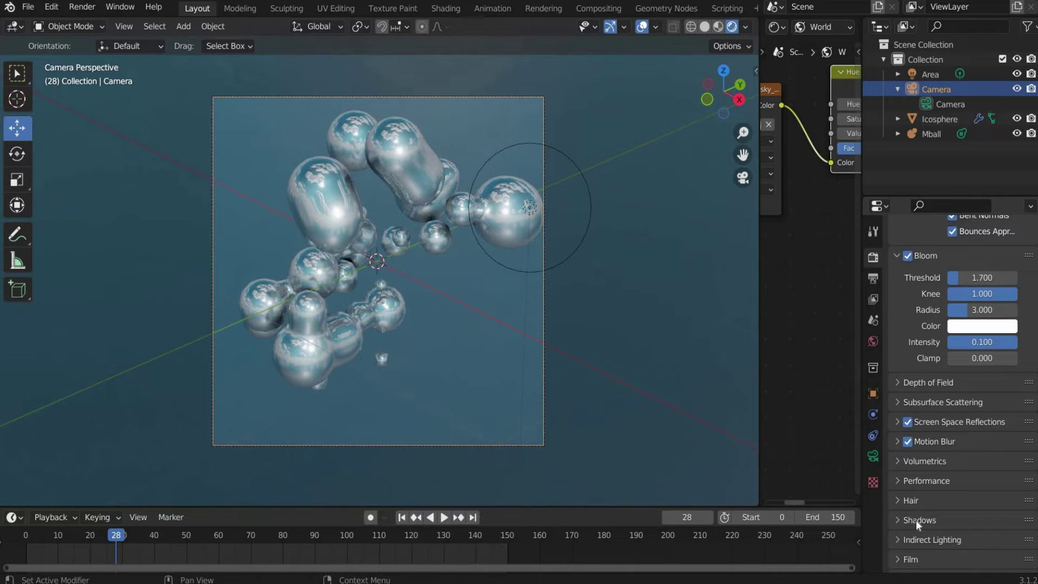
scroll(916, 520, "down", 2)
left_click(897, 510)
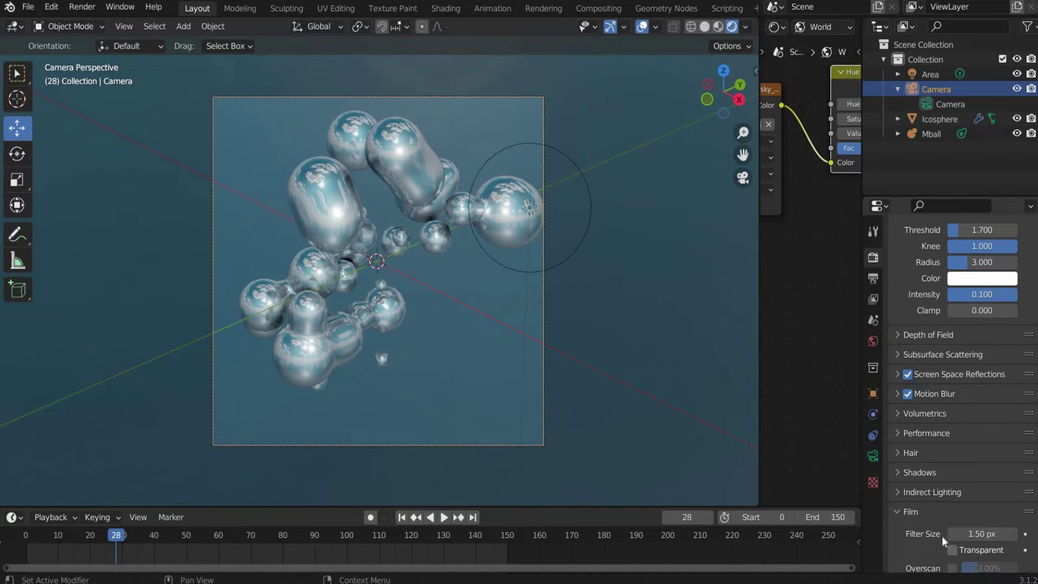
scroll(949, 532, "down", 1)
Make the Film background Transparent and render frame 28 with F12.
left_click(952, 526)
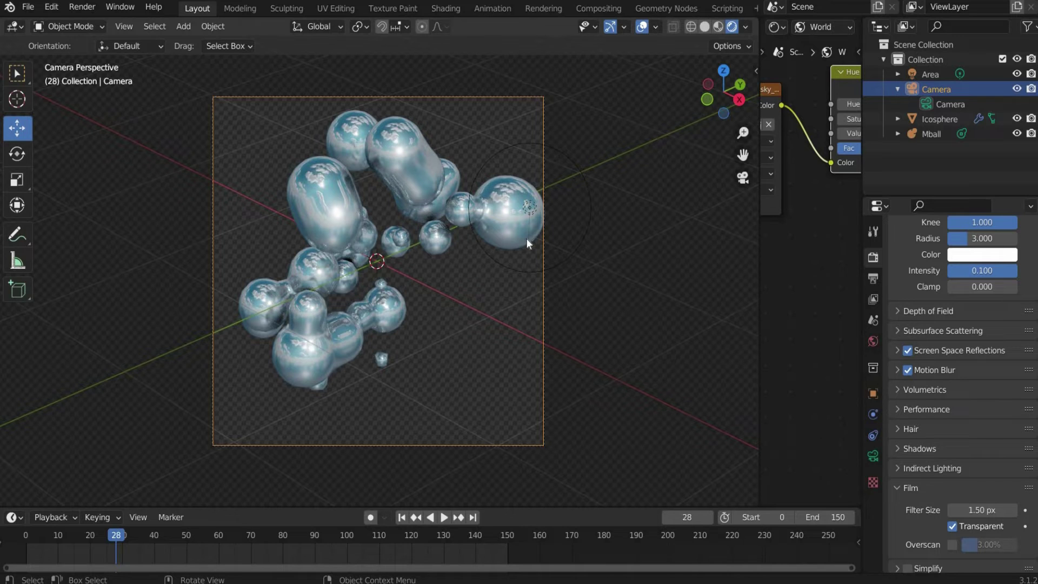
key("F12")
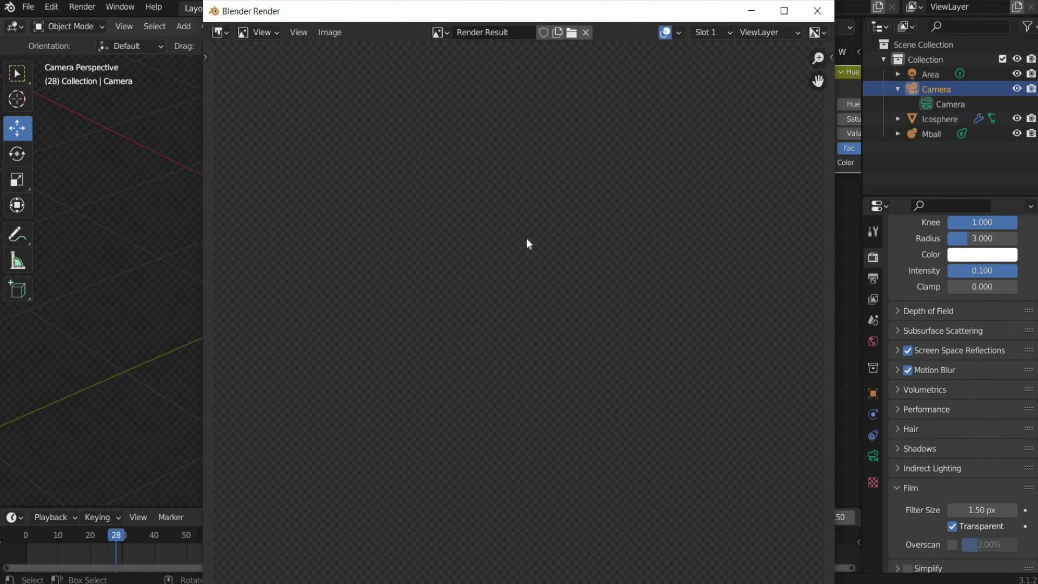
scroll(410, 330, "down", 6)
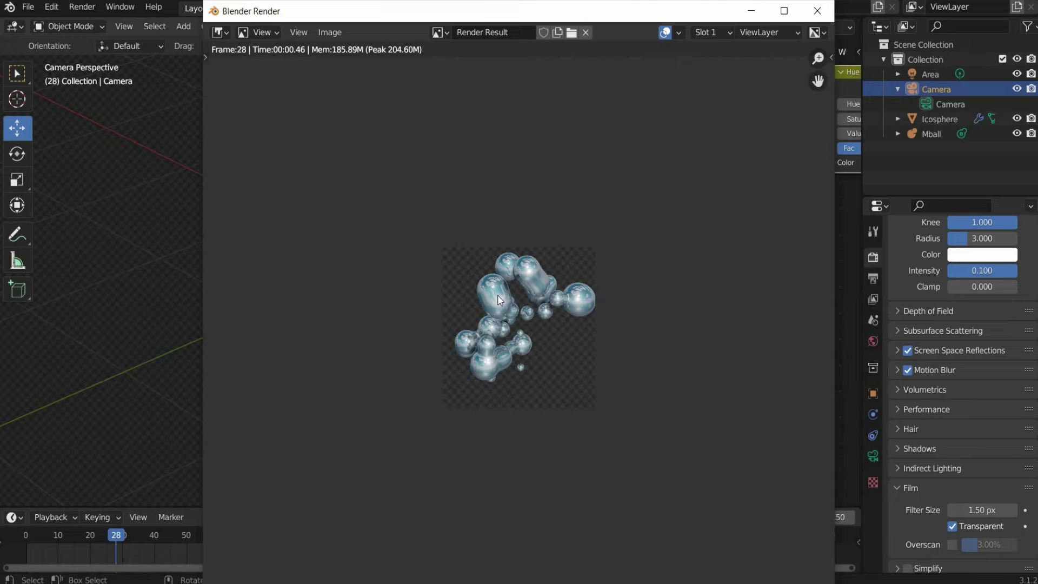
scroll(498, 296, "up", 4)
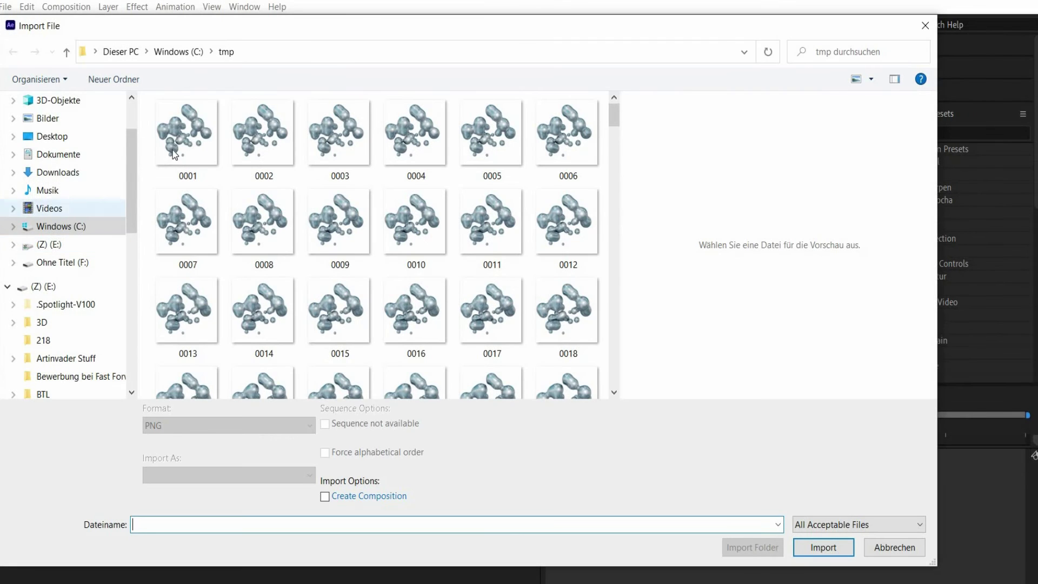
Import the [0001-0250].png sequence and build a composition from it.
left_click(186, 135)
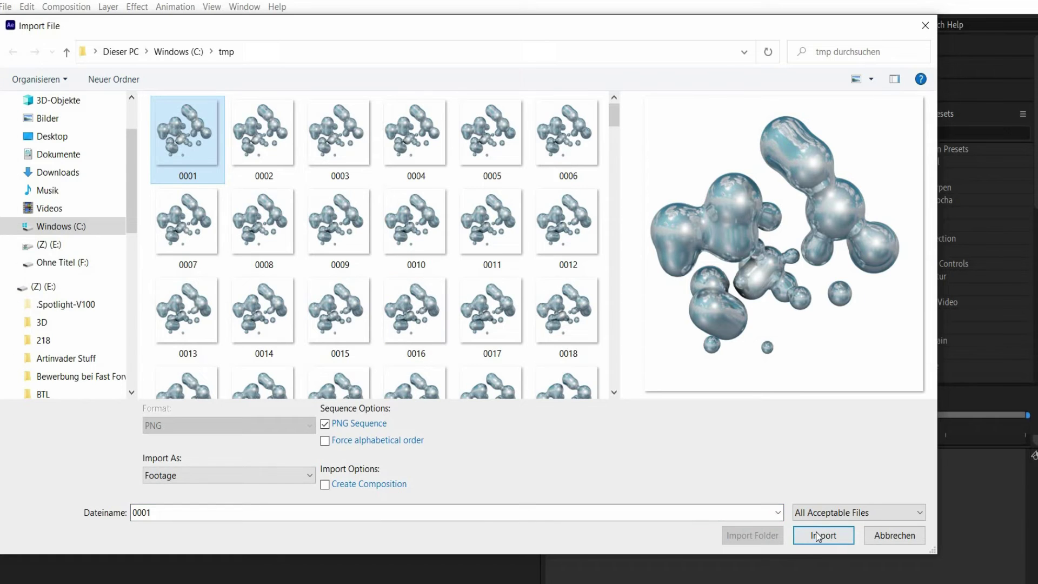
left_click(816, 530)
left_click_drag(61, 188, 145, 491)
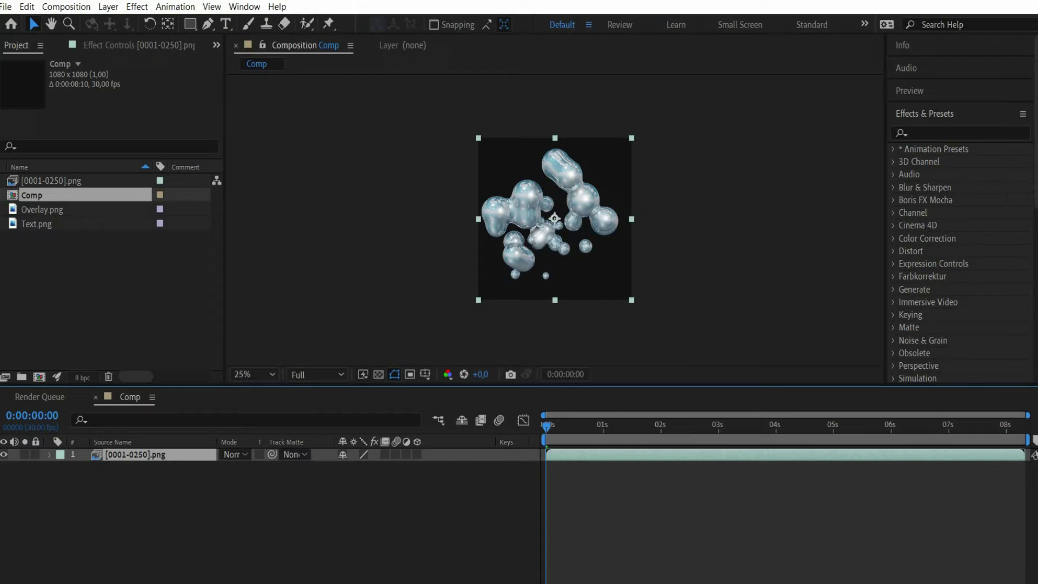
Apply Hue/Saturation to the blob layer with Master Saturation 20.
left_click(946, 132)
type("h")
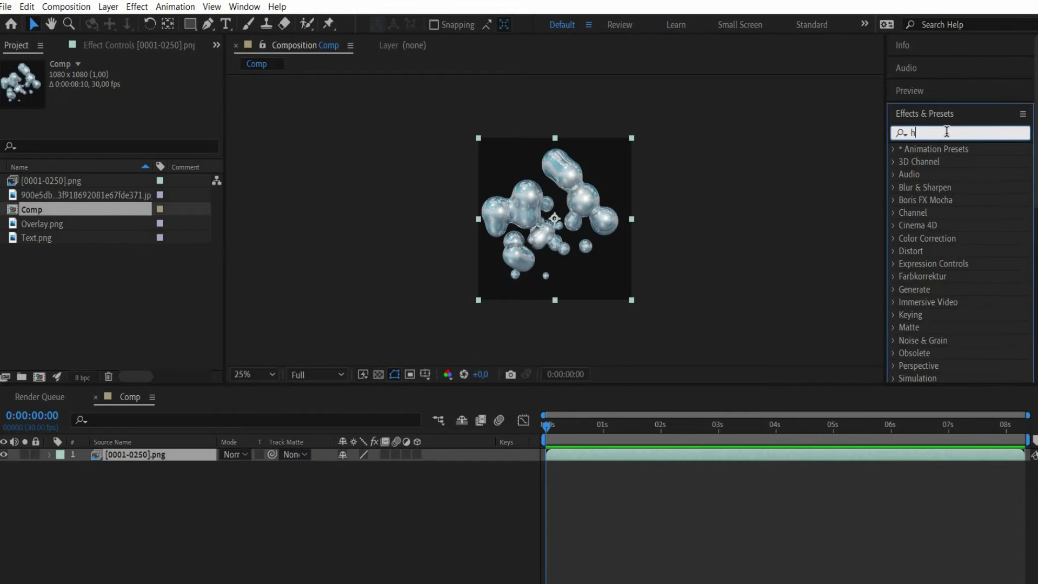
type("ue")
double_click(951, 161)
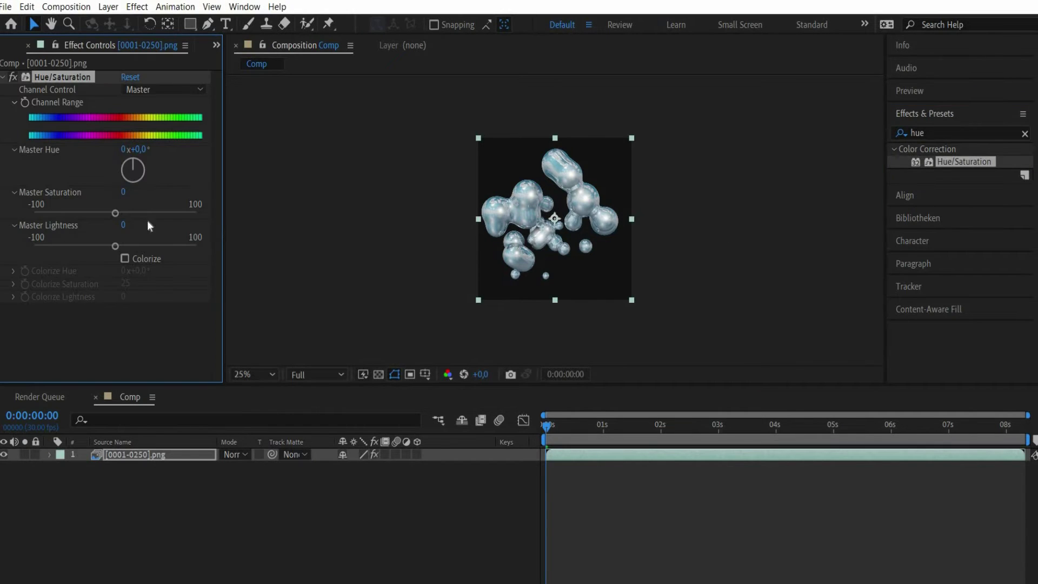
left_click(124, 193)
type("20")
key("Return")
Duplicate the blob layer.
left_click(122, 453)
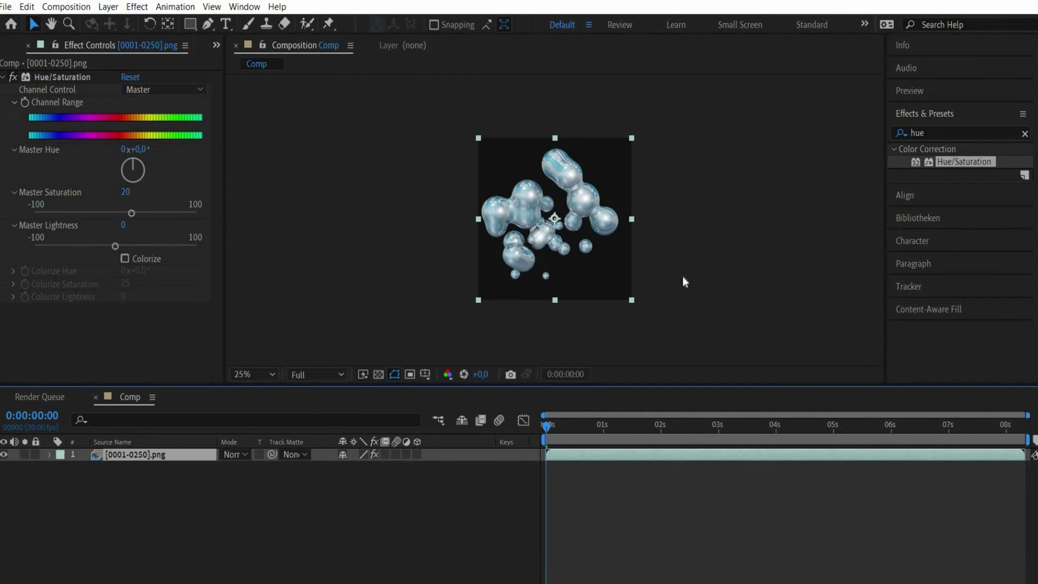
key("ctrl+d")
key("ctrl+5")
Make the top copy greyscale with Graustufen 4, blending in Multiply at 20% opacity.
type("grau")
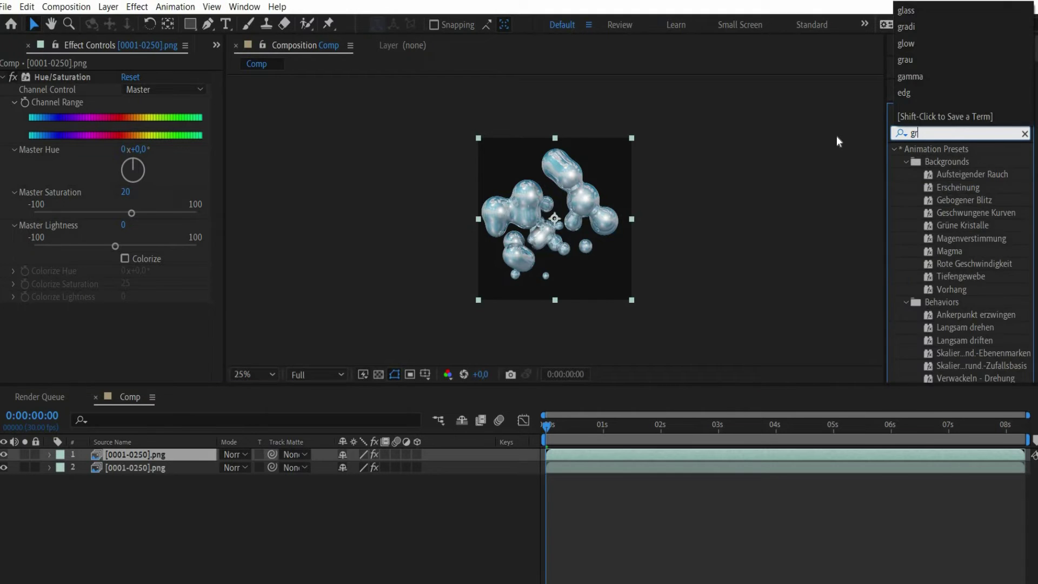
double_click(973, 211)
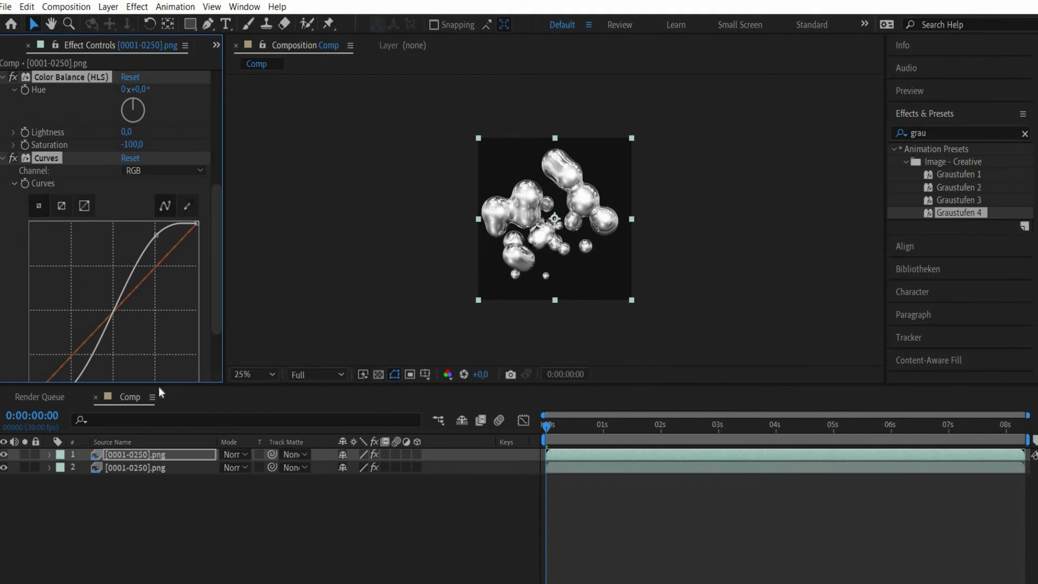
left_click(238, 453)
left_click(303, 117)
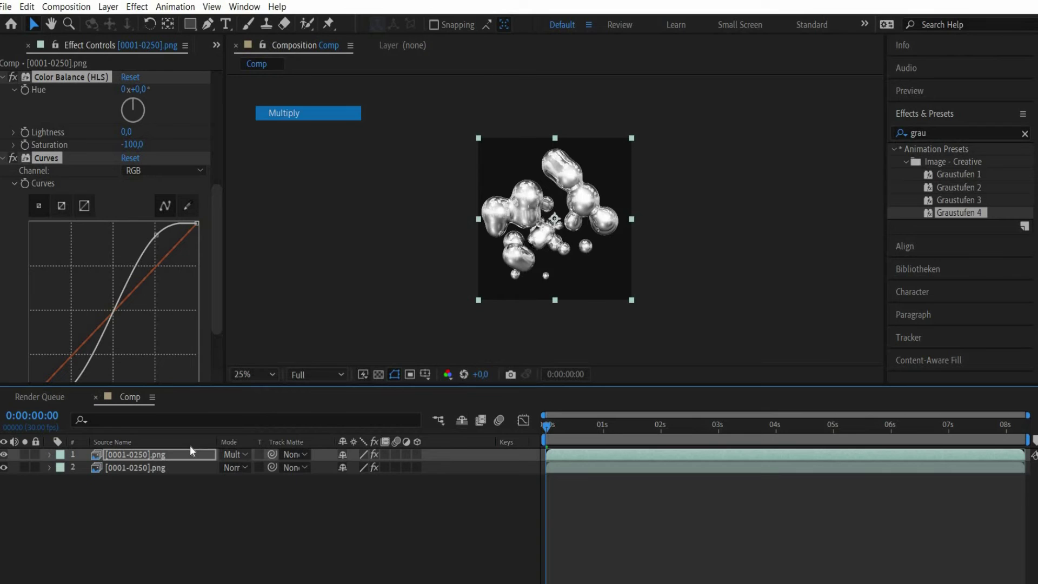
key("t")
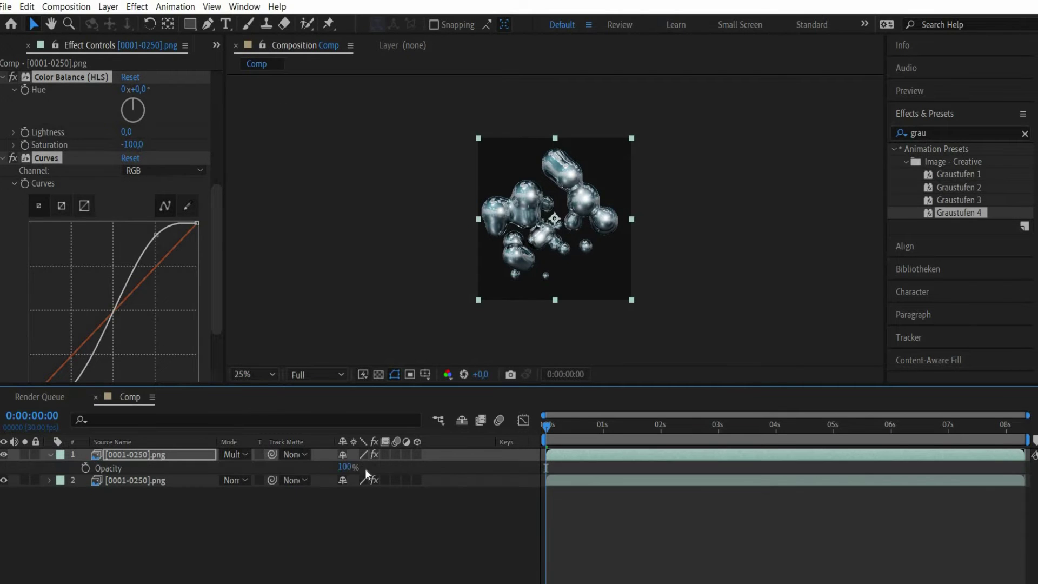
left_click(348, 468)
type("20")
key("Return")
key("period")
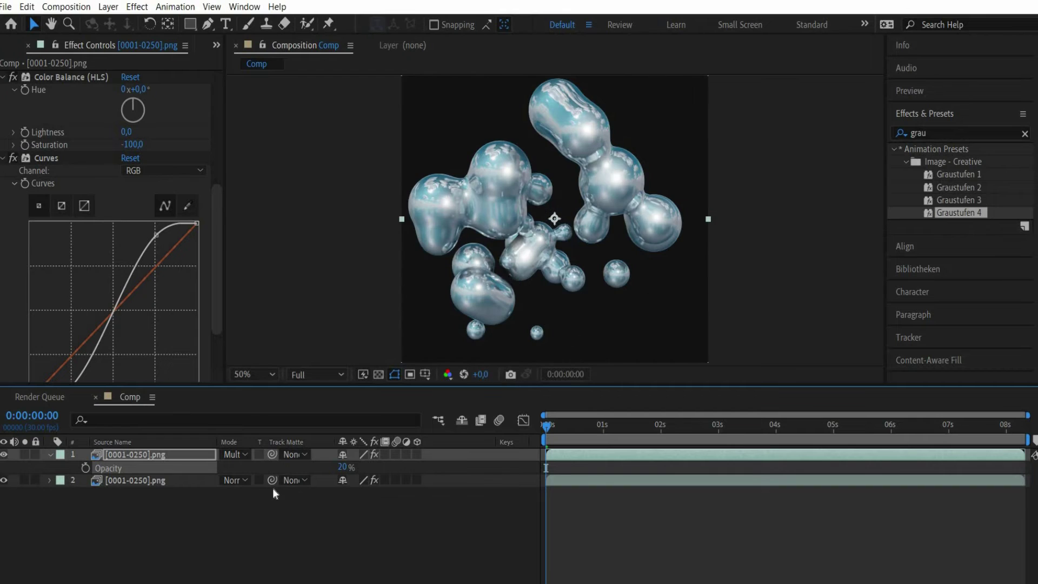
Apply Edge Glow to the lower blob layer.
left_click(168, 480)
left_click(952, 132)
type("edge")
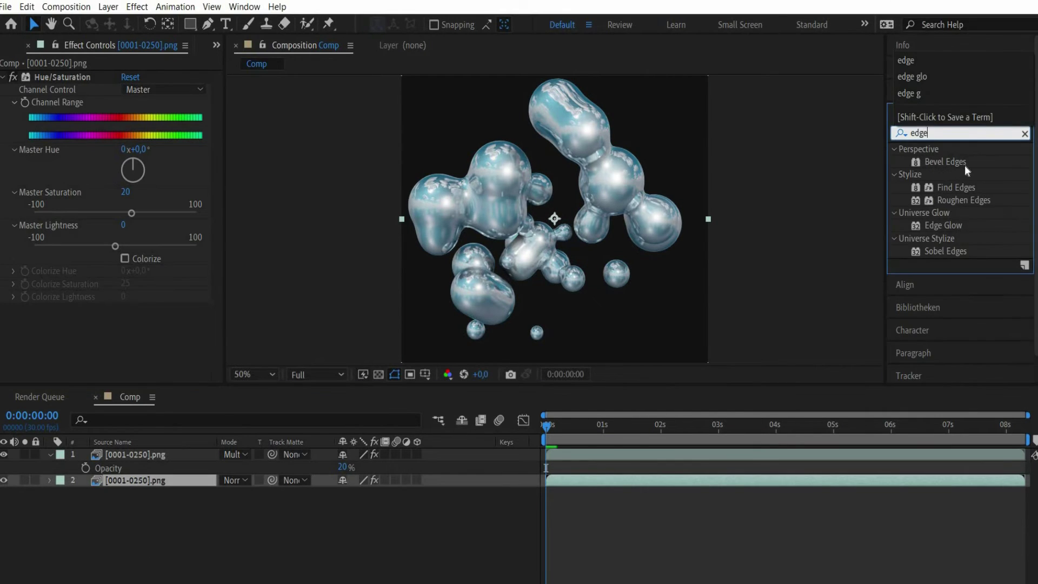
type(" gl")
double_click(945, 162)
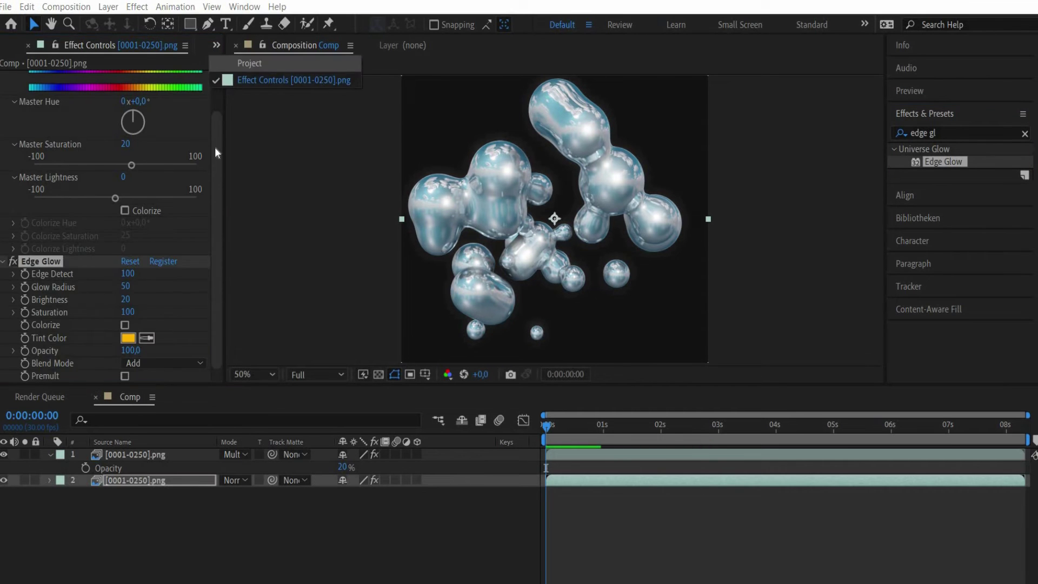
Add the cloudy-sky image to the comp and scale it to 284%.
left_click(249, 63)
left_click_drag(84, 195, 157, 513)
key("s")
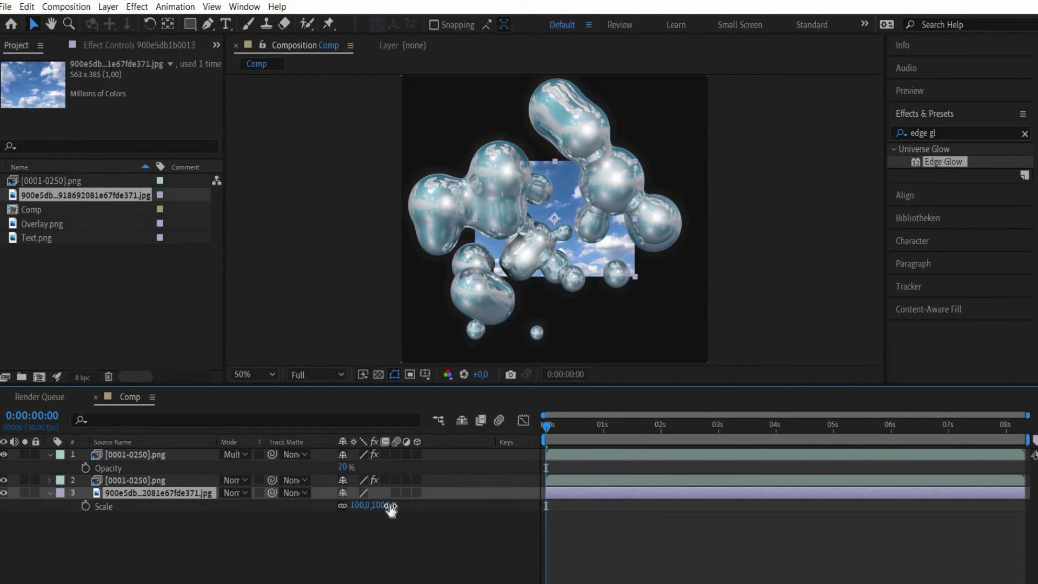
left_click_drag(391, 509, 548, 265)
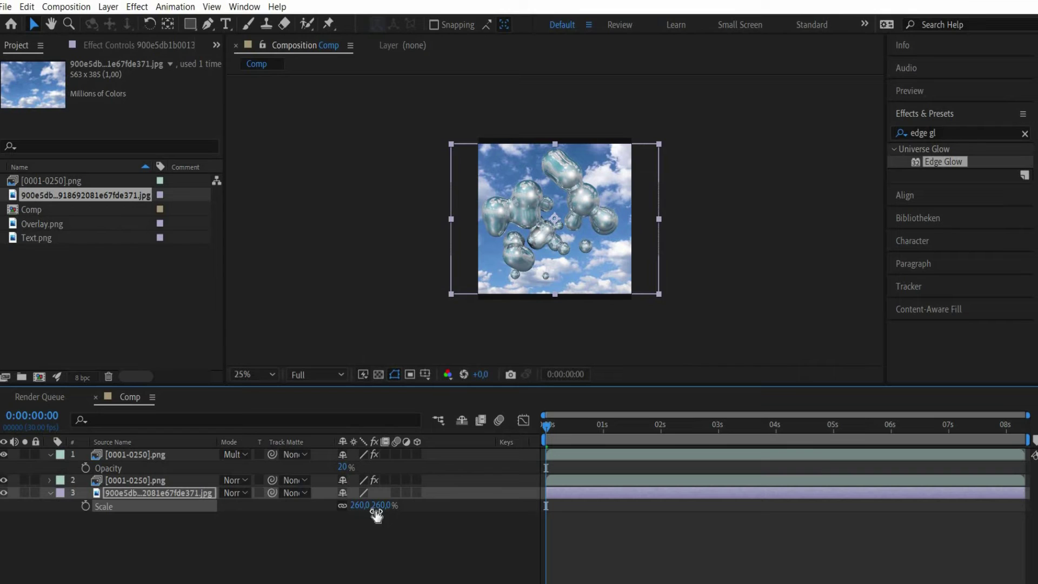
left_click_drag(377, 515, 390, 516)
key("period")
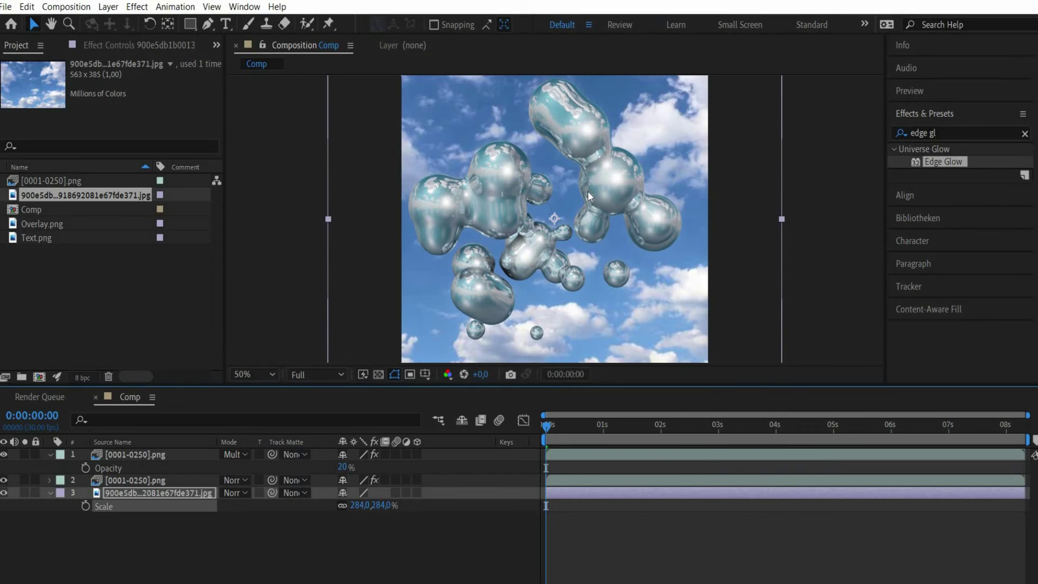
Apply Hue/Saturation to the sky with Master Hue -18° and Master Lightness 8.
left_click(902, 134)
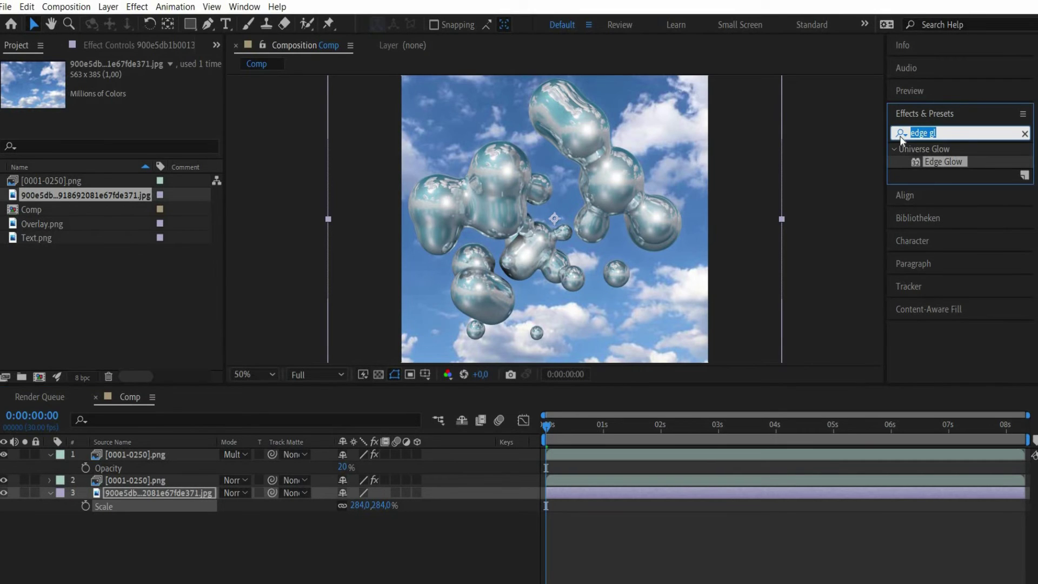
type("hue")
key("Return")
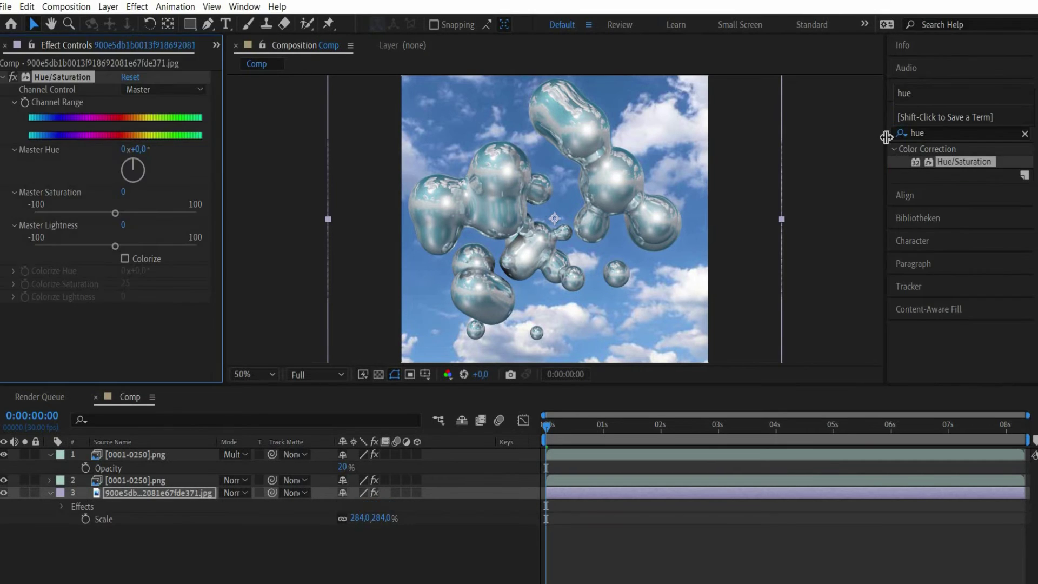
left_click(143, 148)
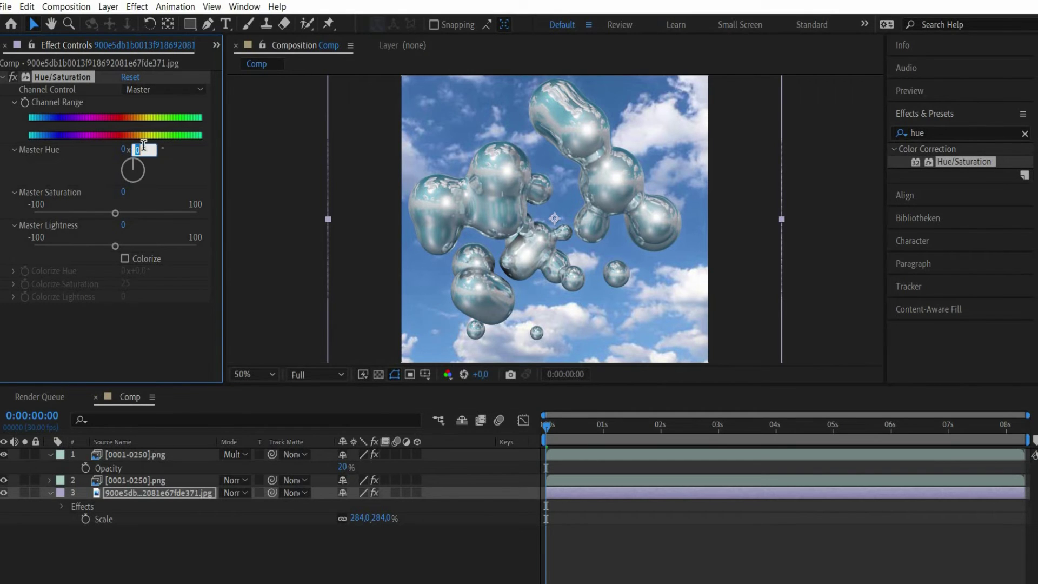
key("Return")
left_click(125, 225)
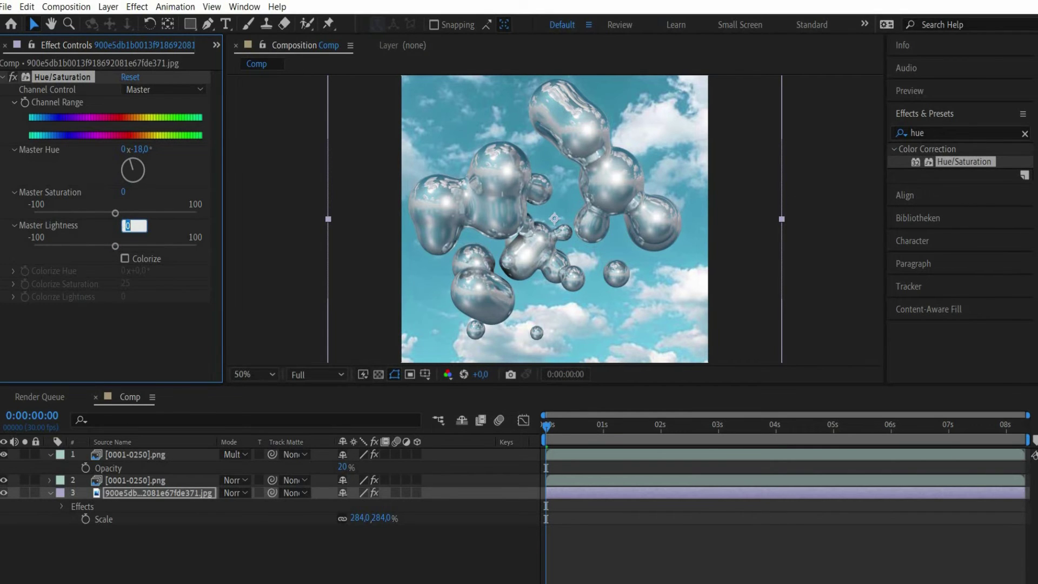
type("8")
key("Return")
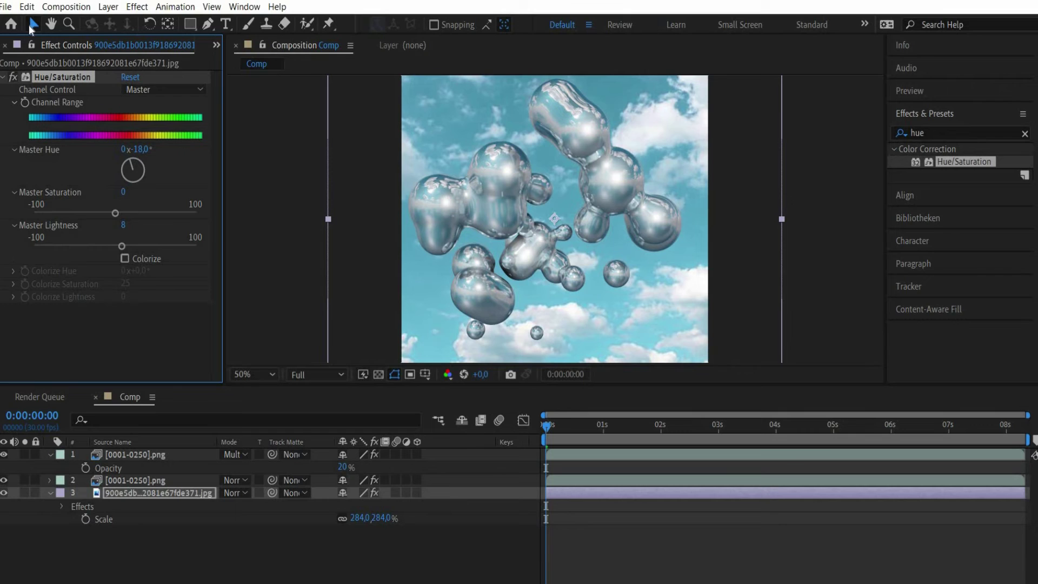
Apply Gaussian Blur to the cloud background with a Blurriness of 5.
left_click(976, 129)
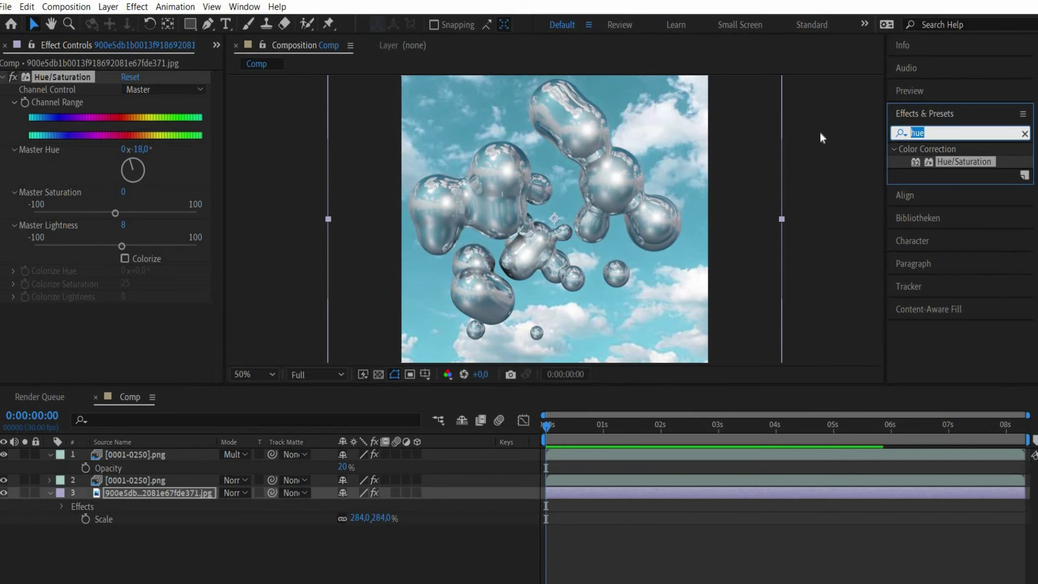
type("gau")
double_click(973, 162)
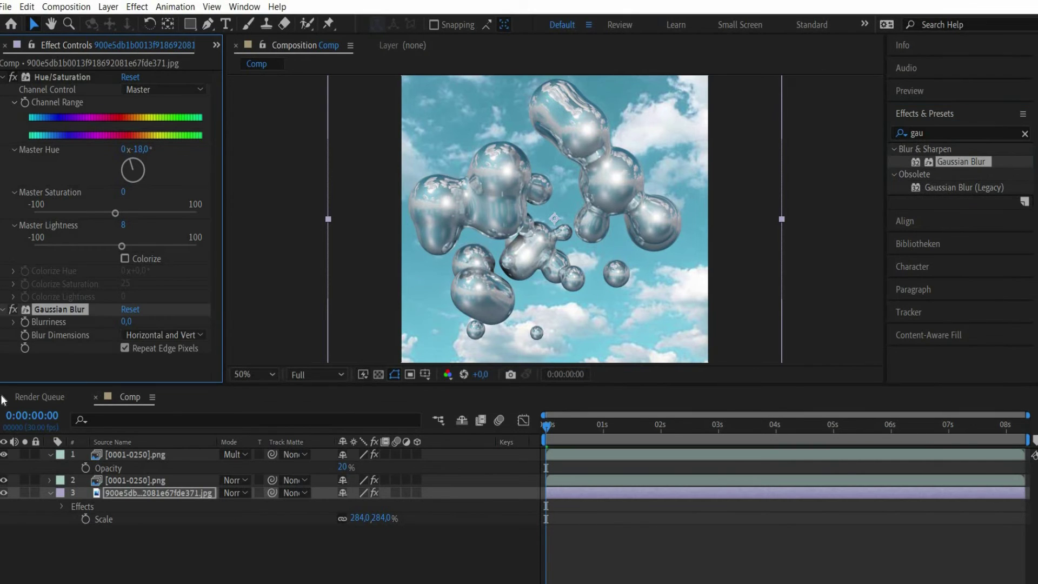
left_click(129, 322)
type("5")
key("Return")
Add Noise at 3% amount with Use Color Noise turned off.
left_click(938, 132)
type("noise")
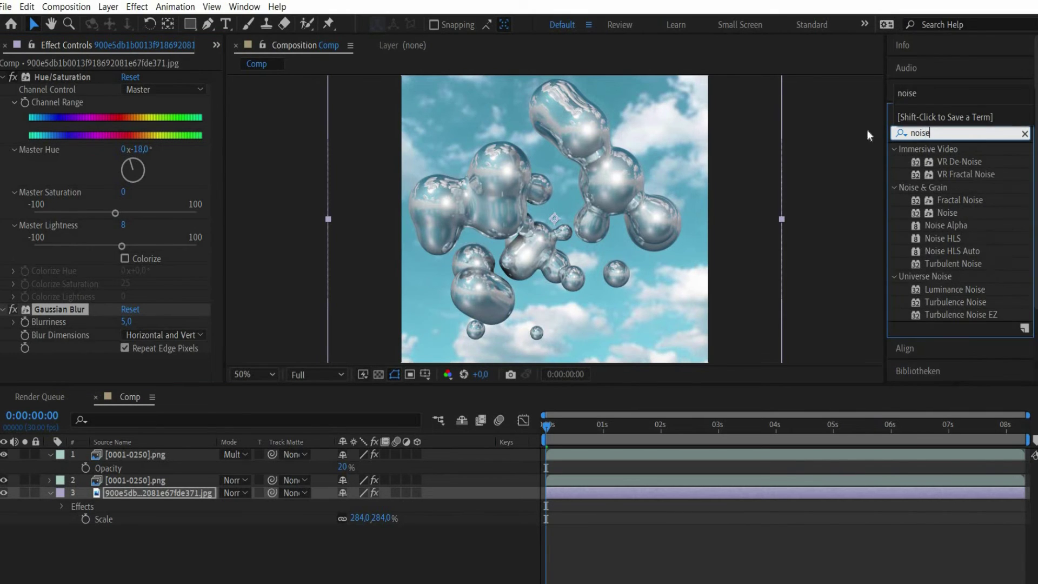
double_click(947, 213)
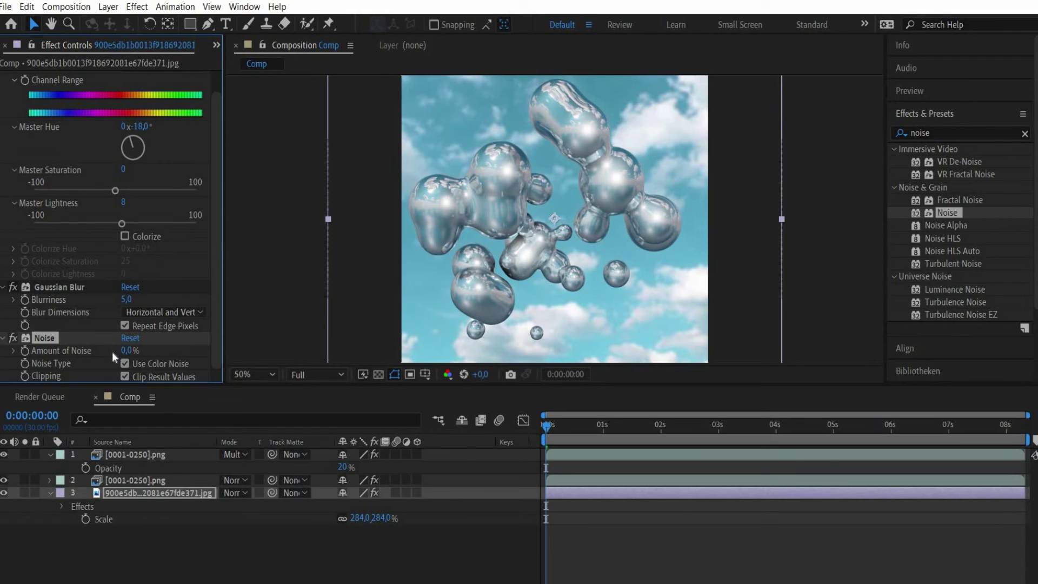
left_click(128, 351)
type("3")
key("Return")
left_click(124, 362)
Add Overlay.png as the top layer in Screen mode, then add Text.png to the composition.
left_click_drag(384, 385, 381, 428)
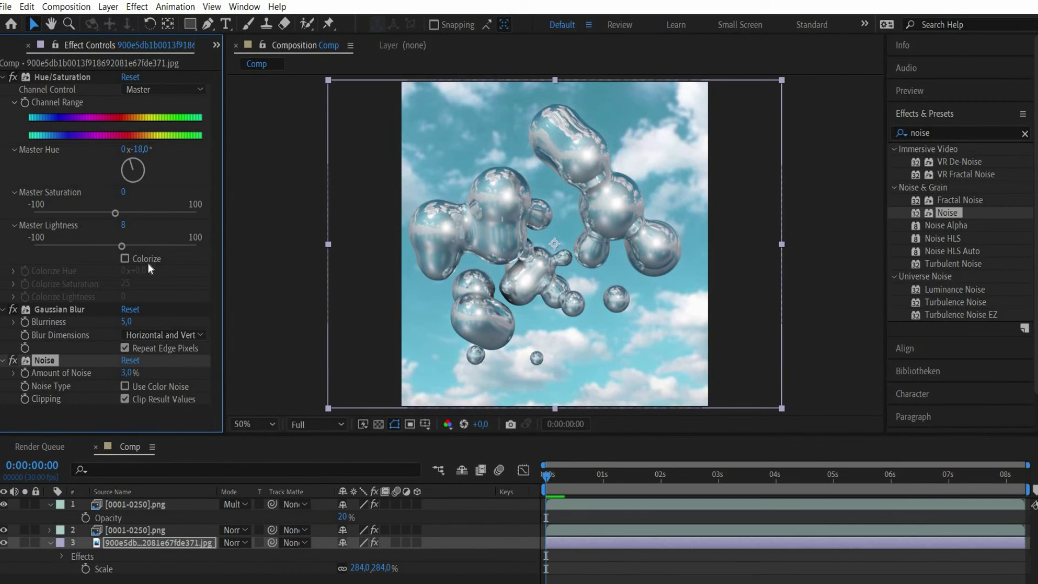
left_click(215, 46)
left_click(233, 63)
left_click_drag(40, 223, 130, 502)
left_click(233, 506)
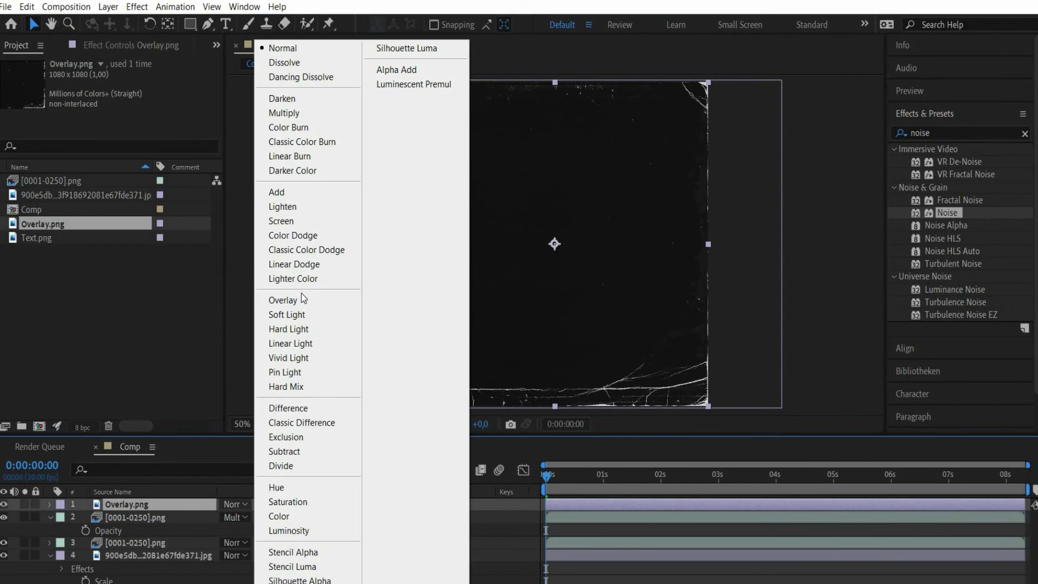
left_click(289, 226)
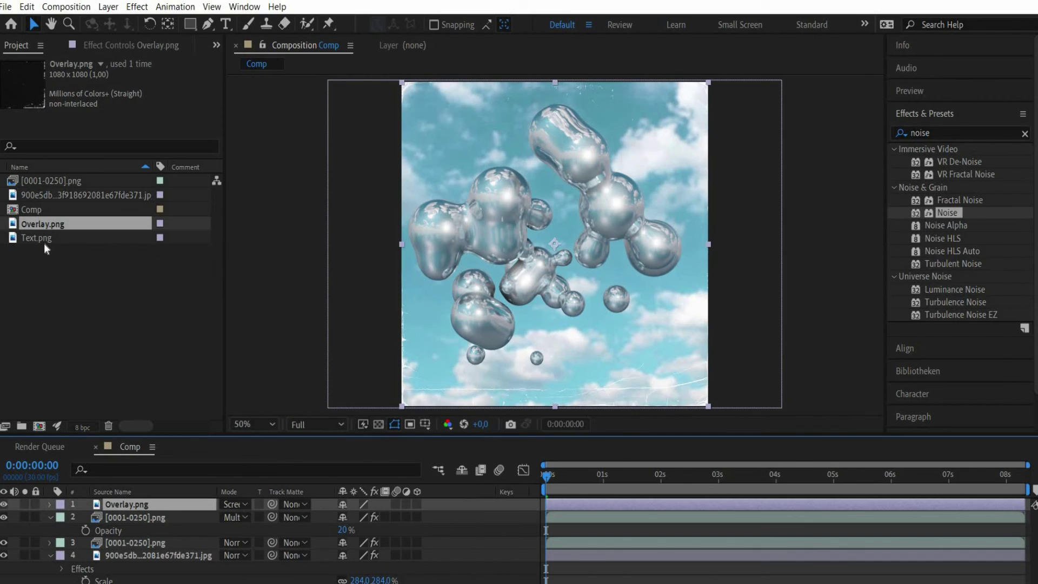
left_click_drag(44, 240, 137, 512)
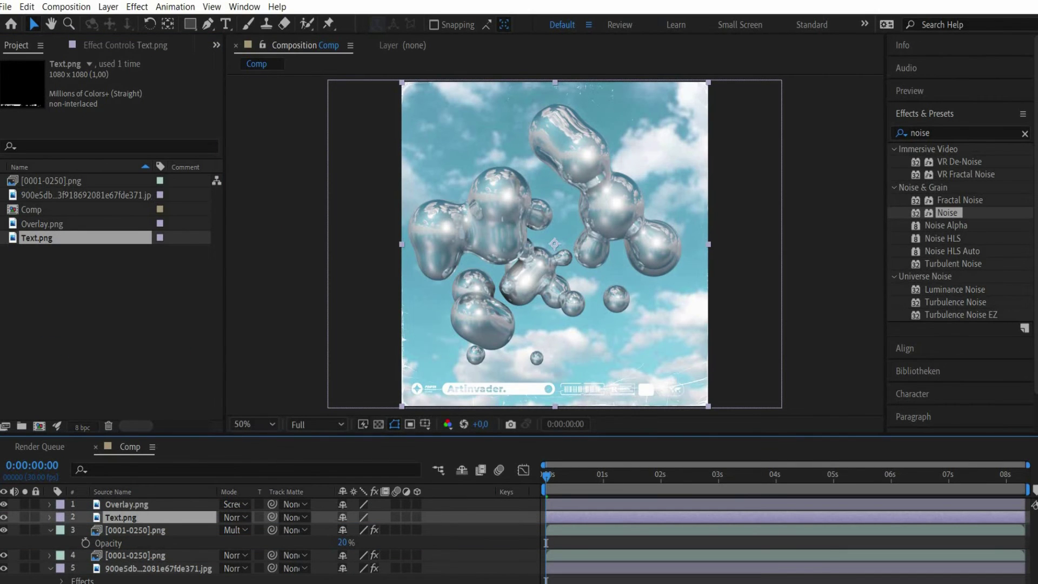
left_click(123, 507)
Pre-compose all five layers into Pre-comp 1.
key("ctrl+a")
right_click(123, 508)
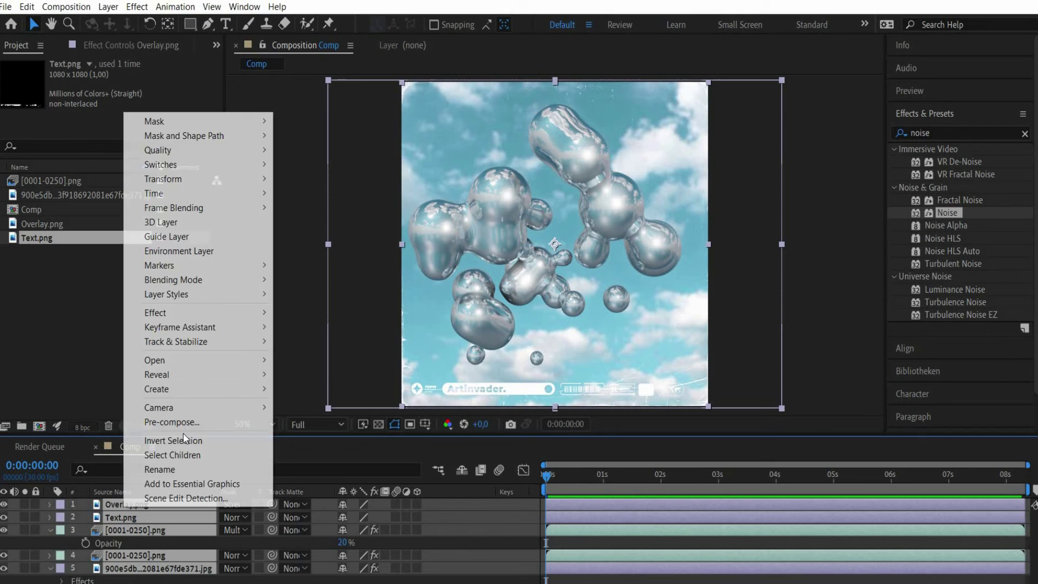
left_click(162, 420)
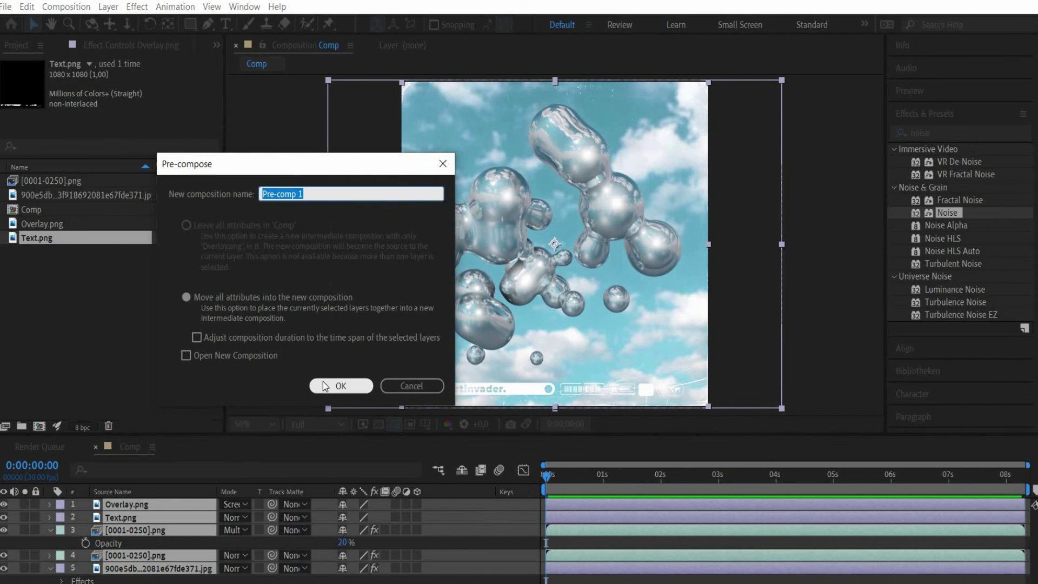
left_click(326, 385)
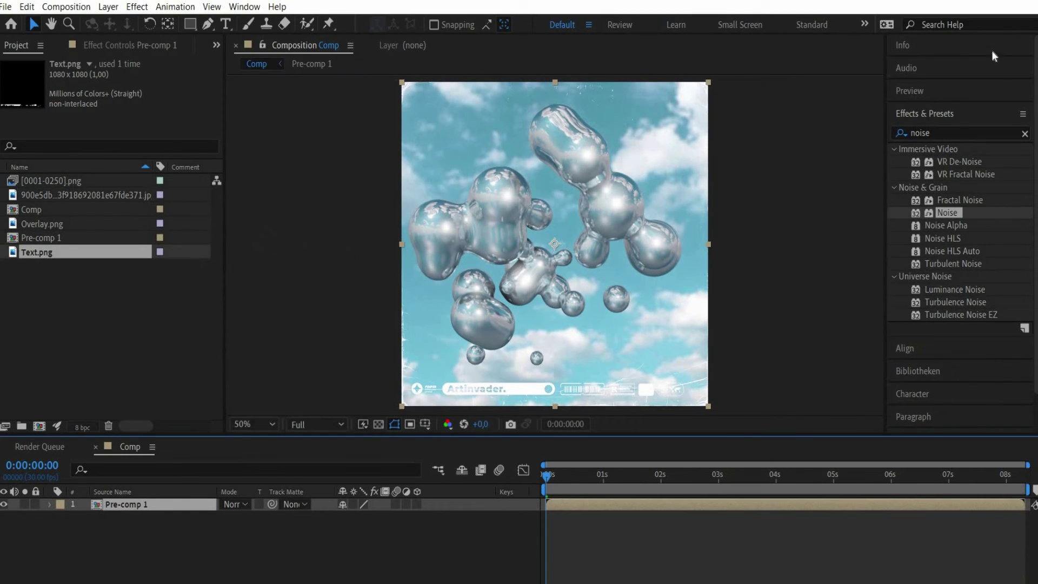
Apply Auto Contrast and Auto Levels to Pre-comp 1, each with Blend With Original at 75%.
left_click(949, 132)
type("auto")
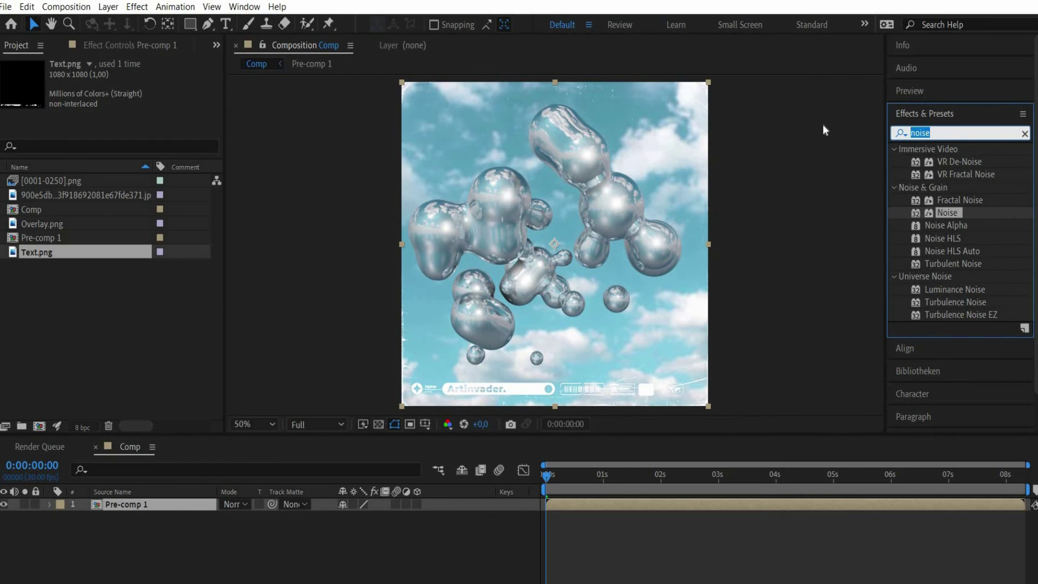
double_click(959, 288)
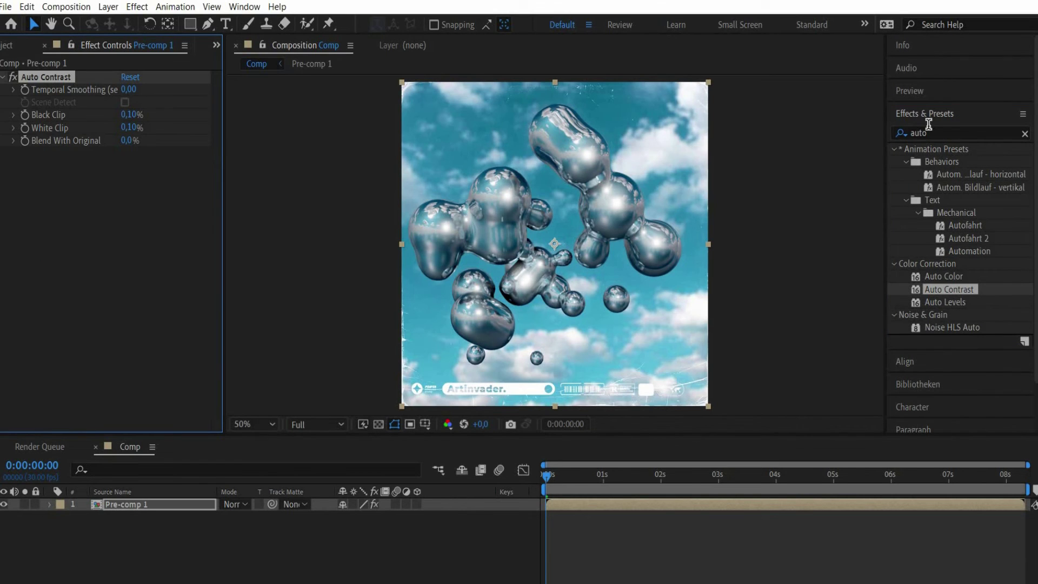
double_click(957, 302)
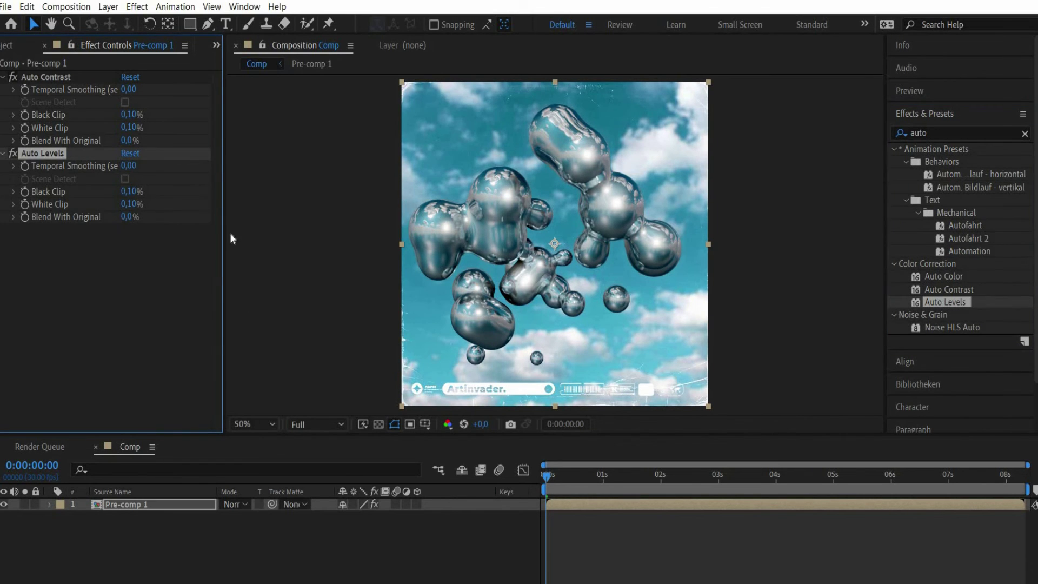
left_click(129, 140)
type("75")
key("Return")
left_click(130, 216)
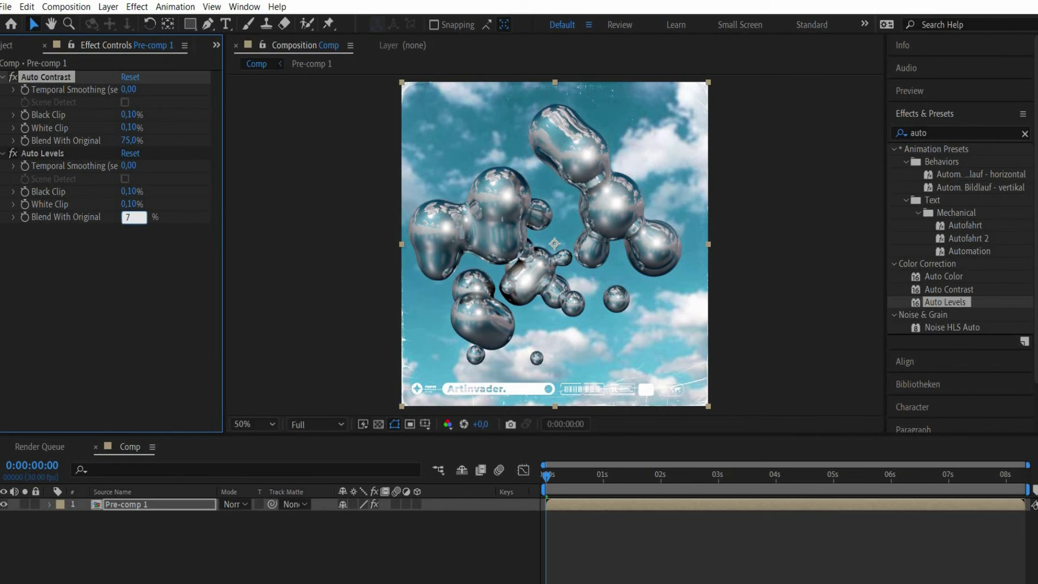
type("75")
key("Return")
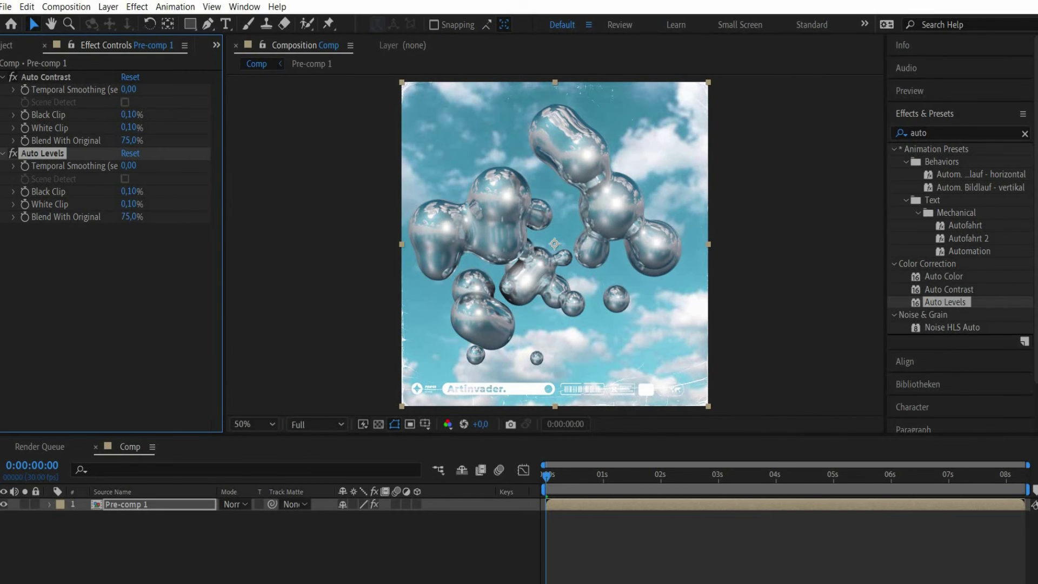
Set the composition duration to 0:00:16:10 in Composition Settings.
right_click(338, 313)
left_click(381, 342)
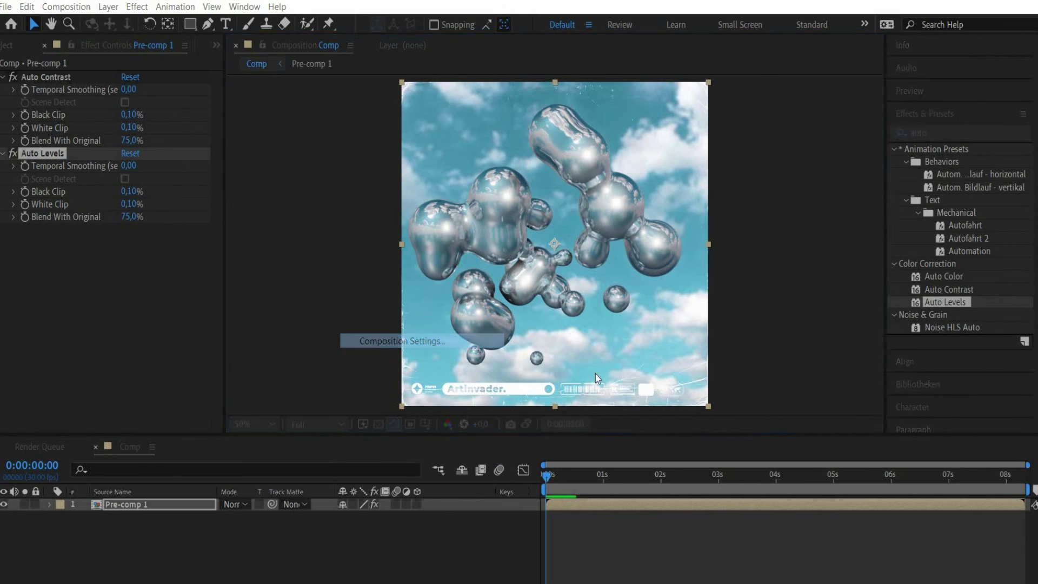
left_click(677, 295)
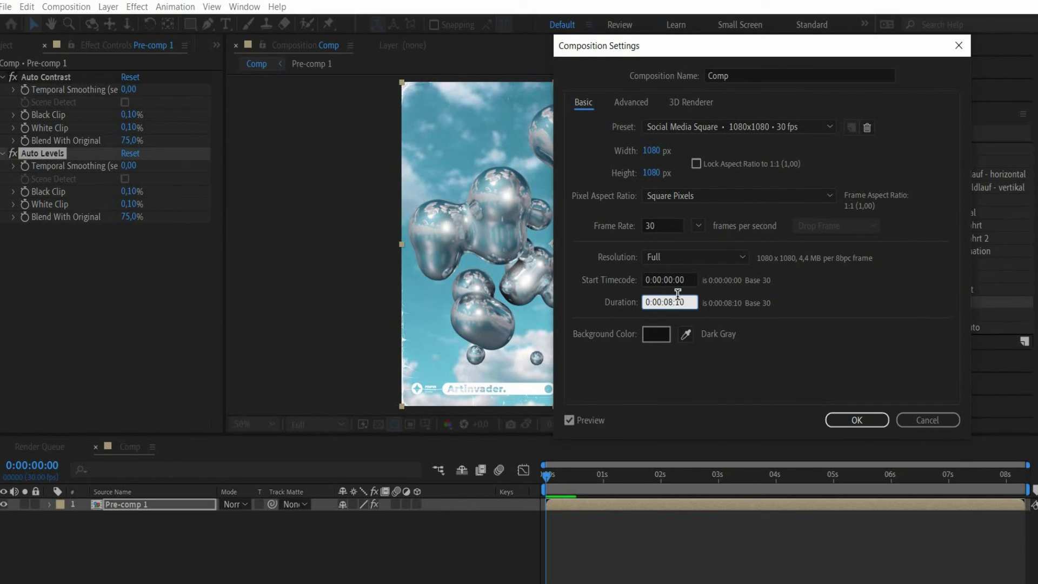
type("6:2")
key("Return")
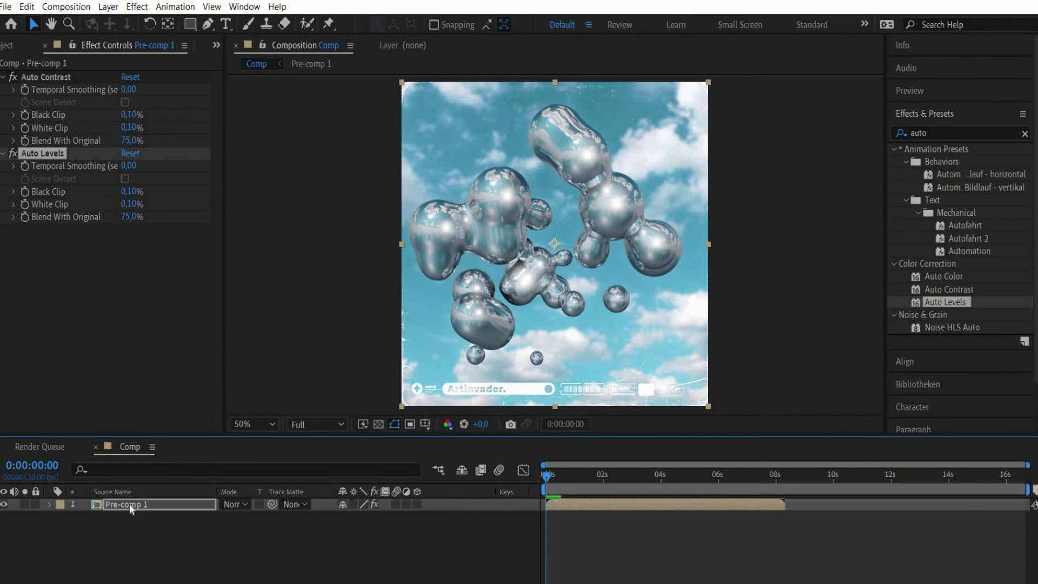
Duplicate Pre-comp 1, time-reverse the copy, start it after the original, and preview.
left_click(132, 504)
key("ctrl+d")
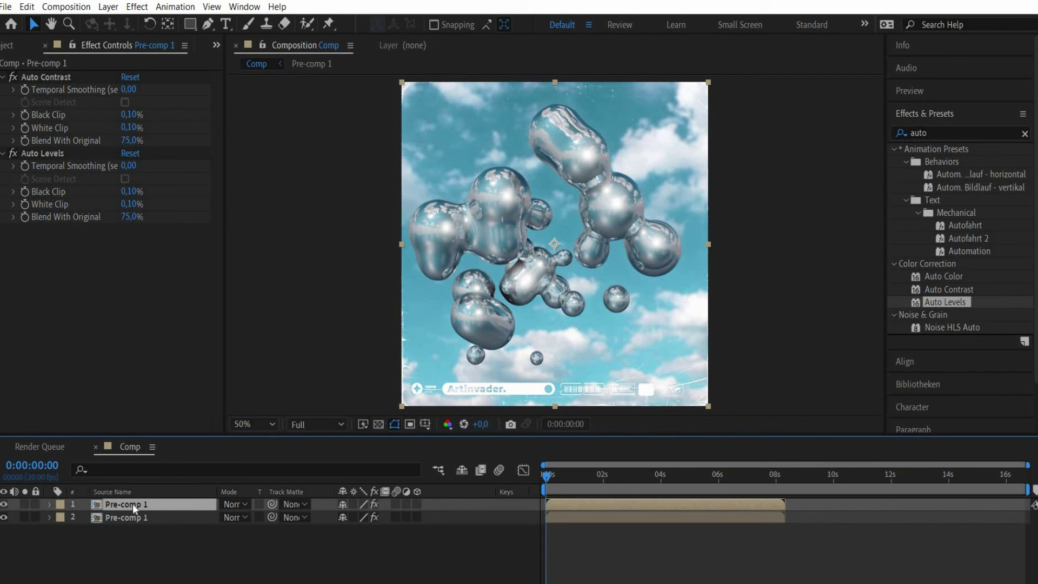
right_click(132, 504)
mouse_move(216, 190)
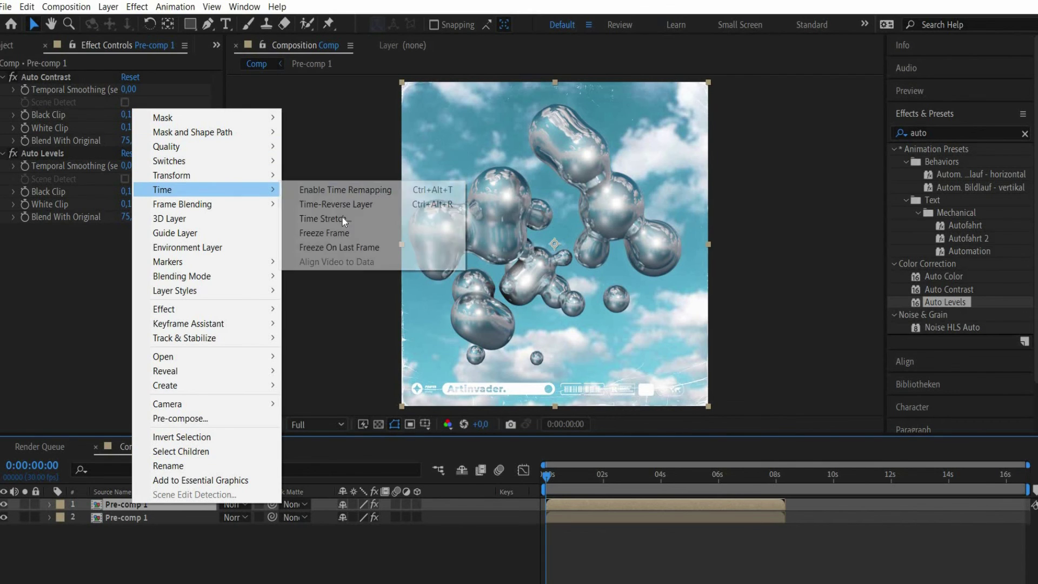
left_click(347, 206)
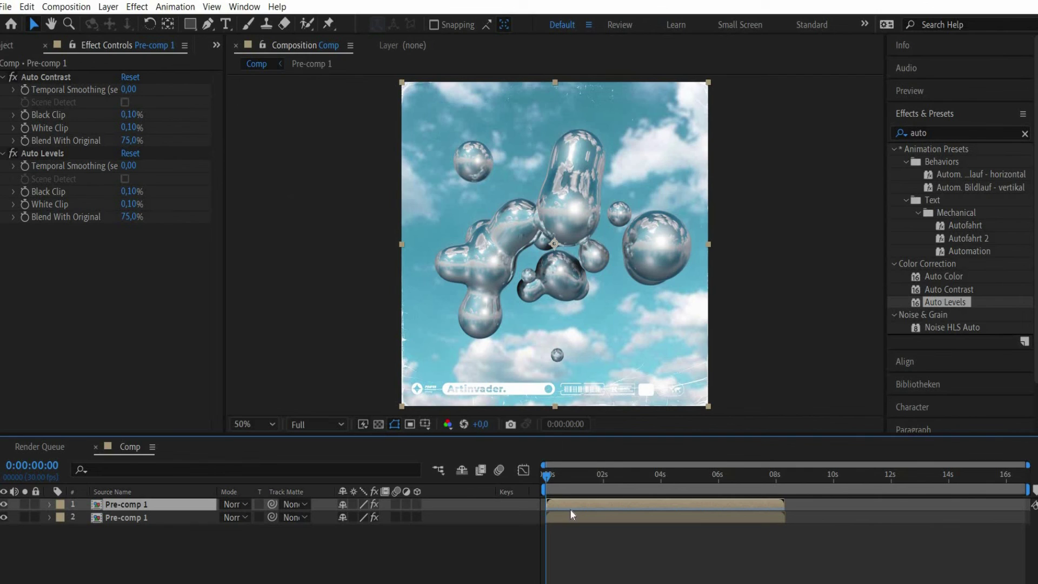
left_click_drag(566, 502, 799, 512)
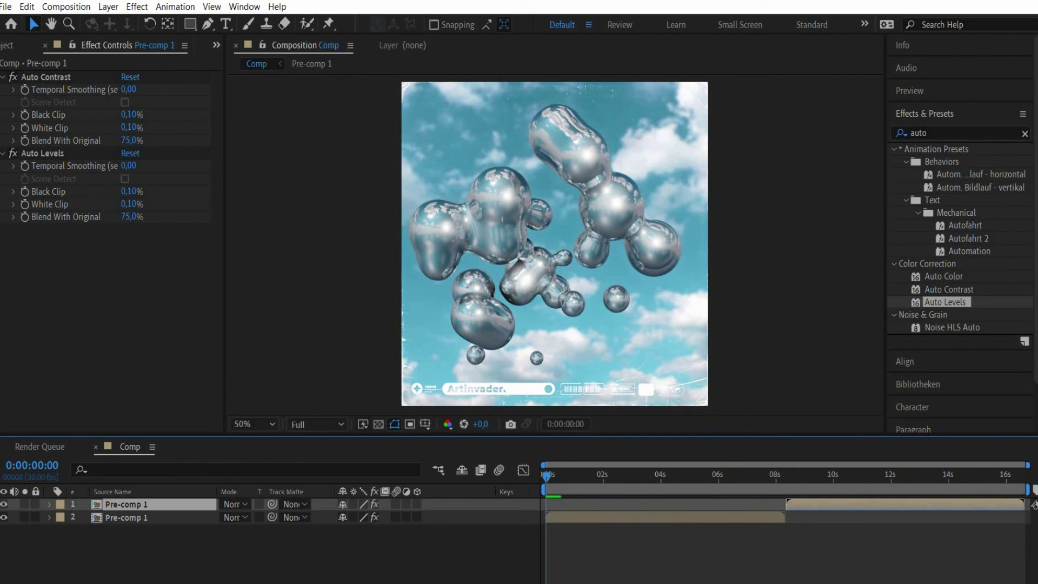
left_click(892, 93)
left_click(956, 112)
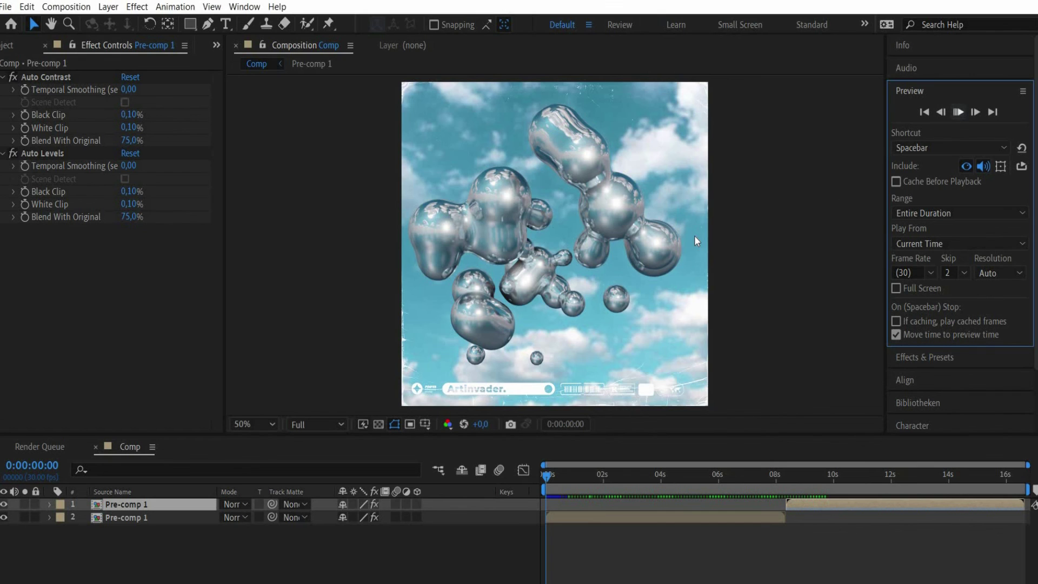